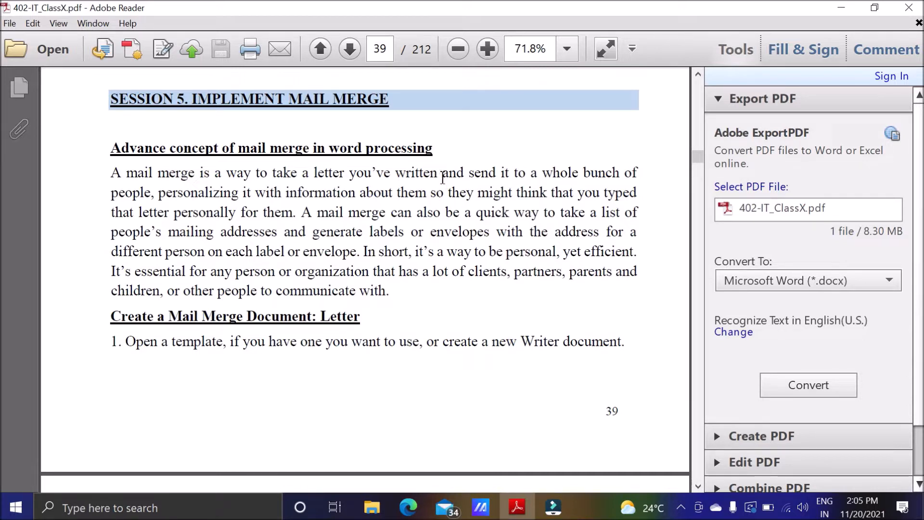
Read the introduction to mail merge in Session 5, marking the key phrases about personalised letters, labels, envelopes and who uses it.
drag(113, 173, 437, 179)
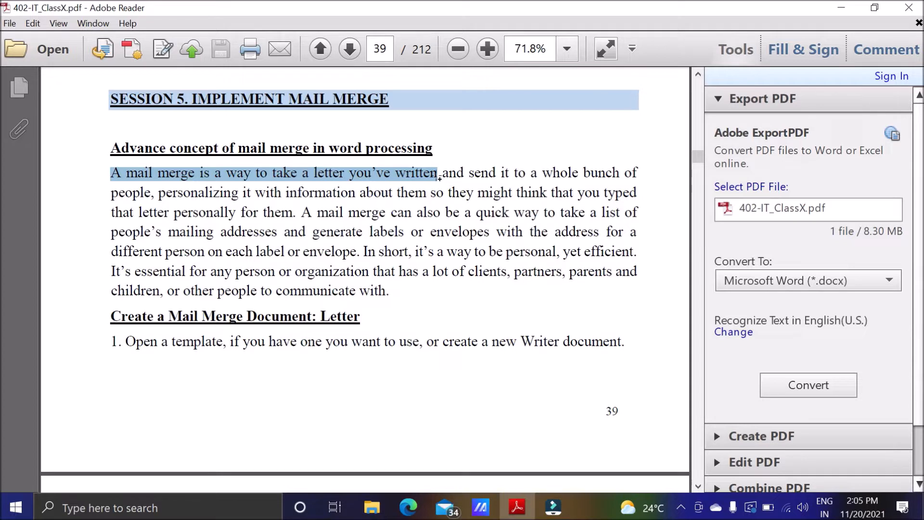
click(681, 507)
click(673, 406)
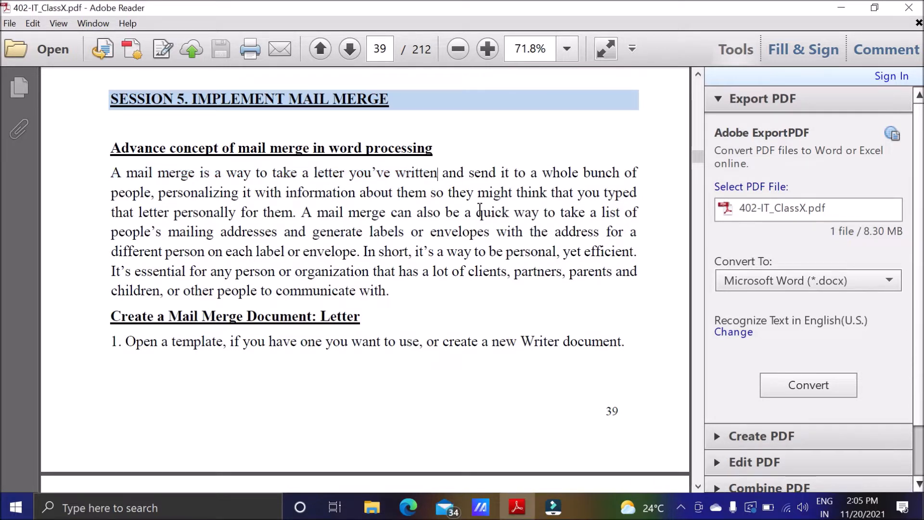
drag(469, 173, 639, 173)
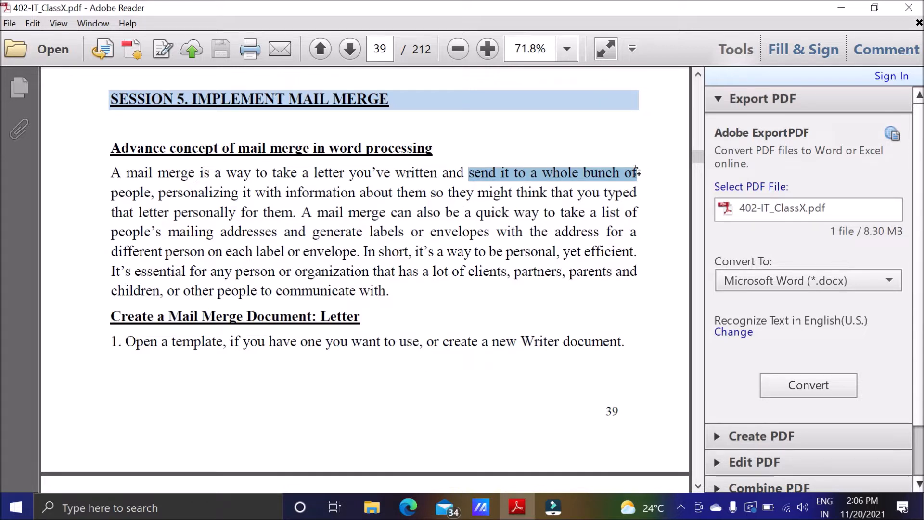
drag(157, 194, 430, 202)
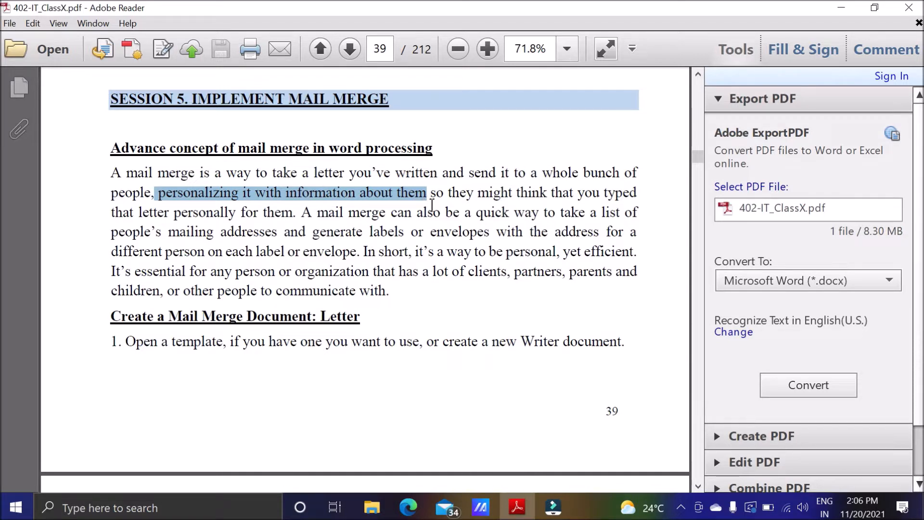
click(479, 214)
drag(478, 214, 537, 217)
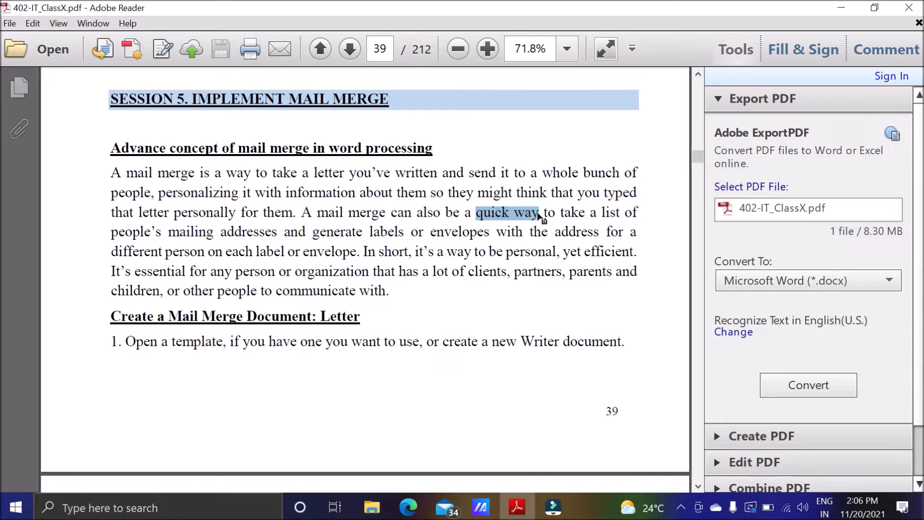
drag(167, 234, 487, 233)
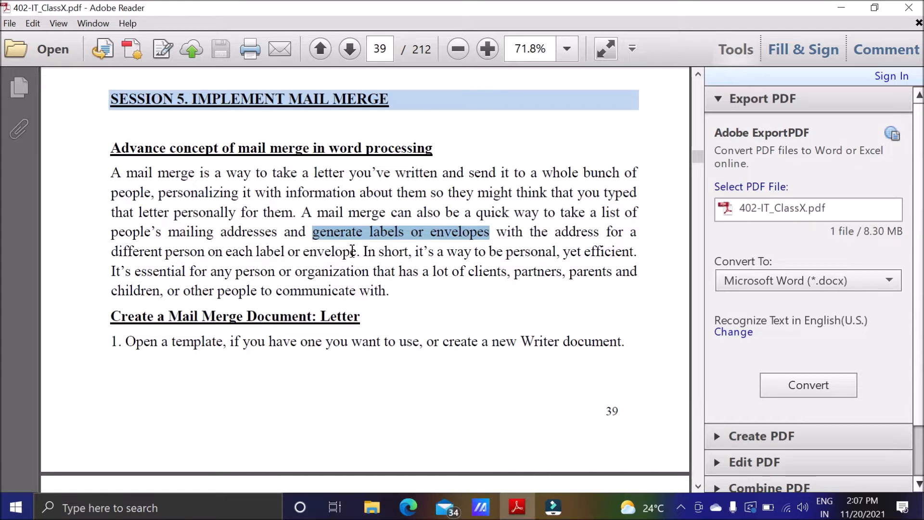
drag(358, 251, 254, 252)
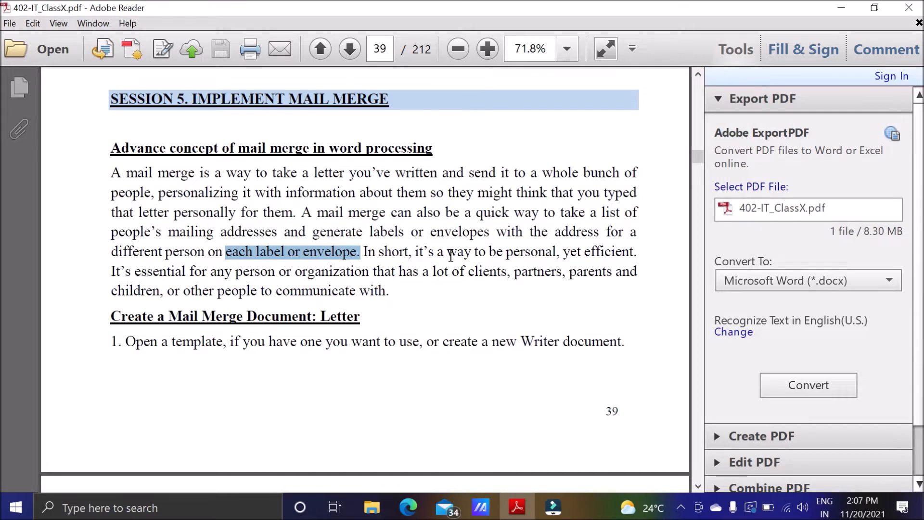
drag(110, 271, 275, 278)
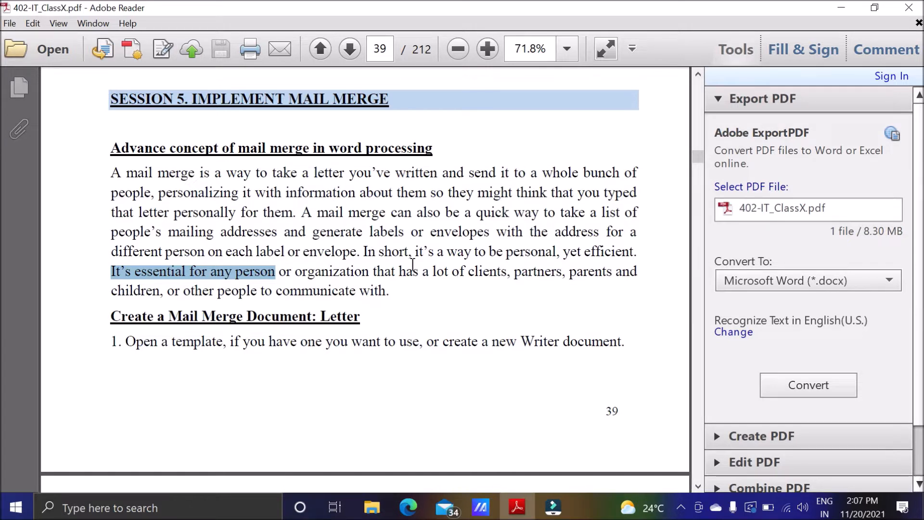
drag(185, 292, 432, 285)
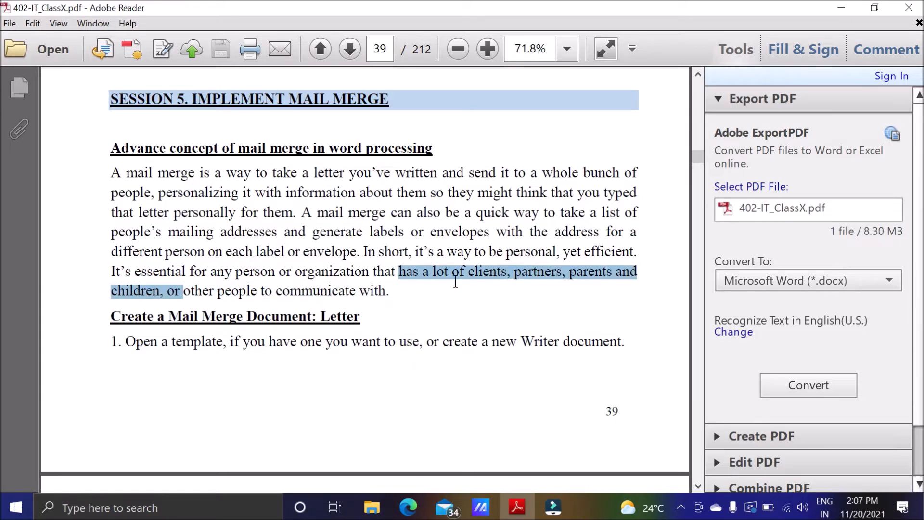
Read the instructions for creating a mail merge letter, marking the template, new Writer document, file naming and Word format notes.
scroll(466, 286, down, 1)
scroll(466, 286, down, 9)
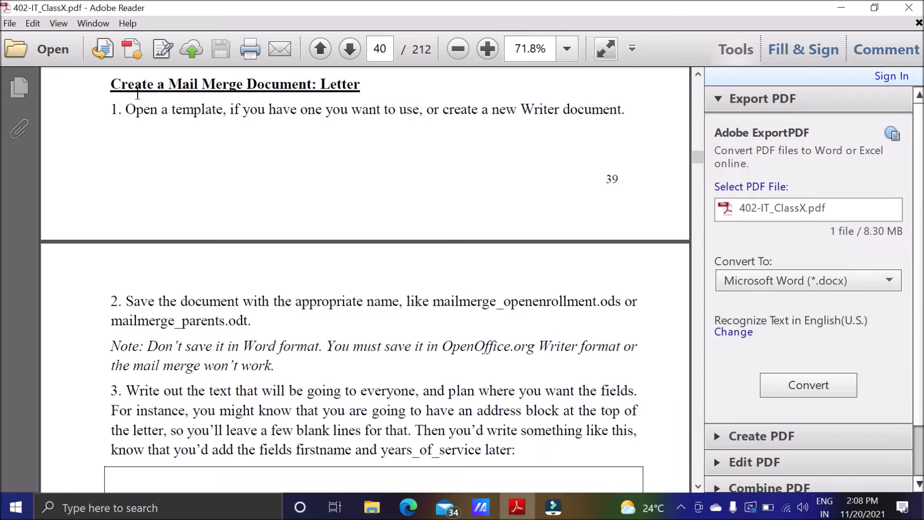
drag(110, 85, 361, 85)
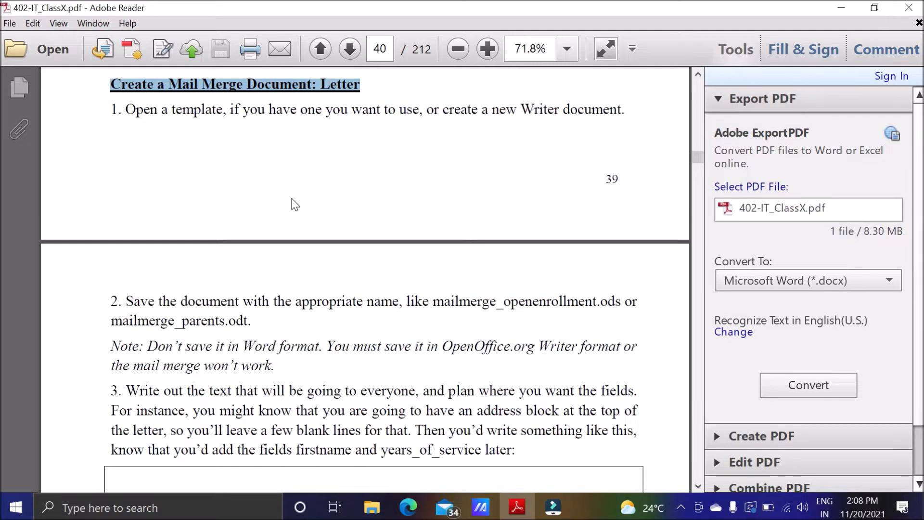
double_click(223, 110)
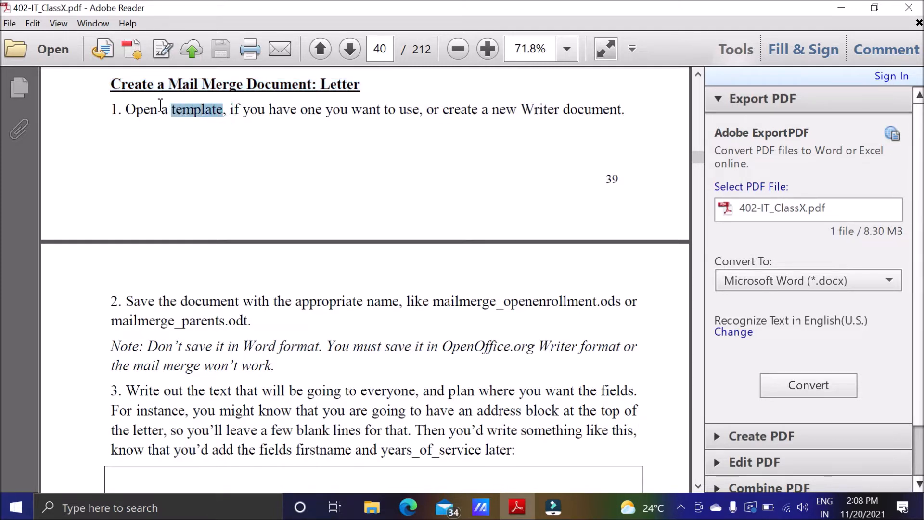
drag(492, 111, 618, 116)
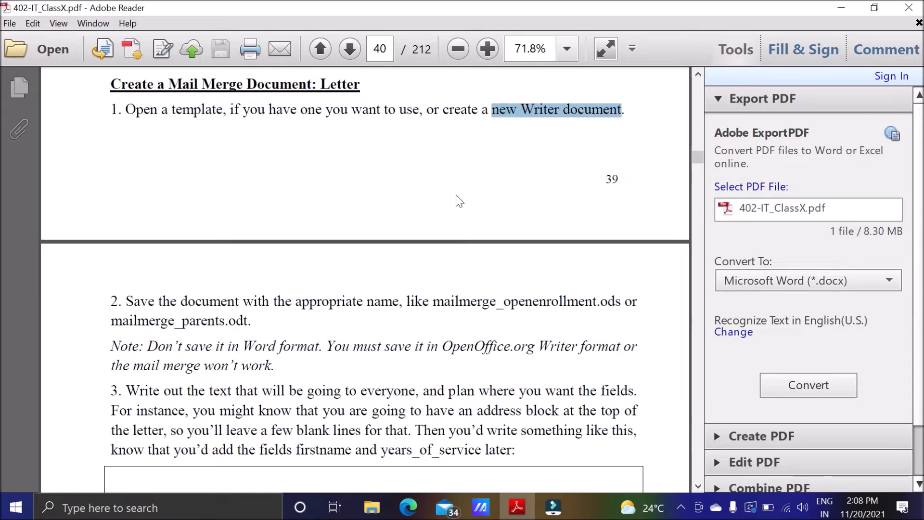
scroll(467, 197, down, 2)
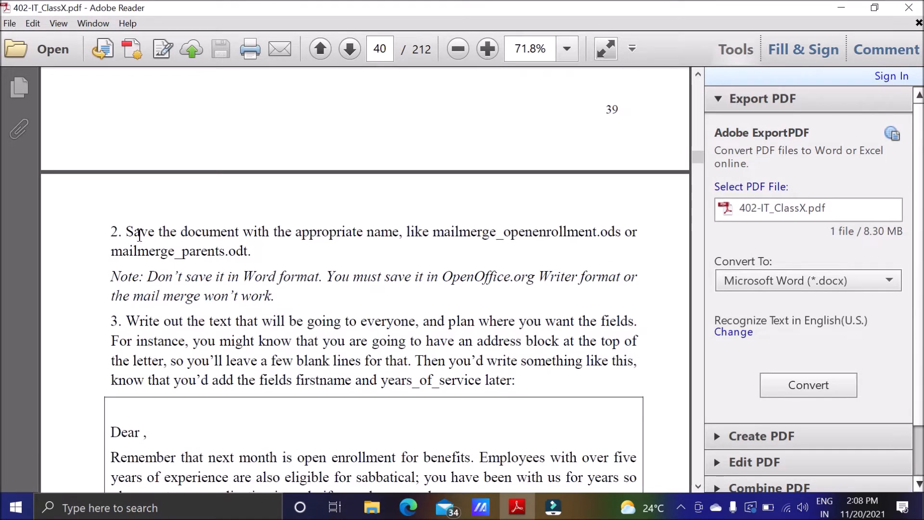
drag(125, 234, 399, 236)
scroll(309, 244, down, 2)
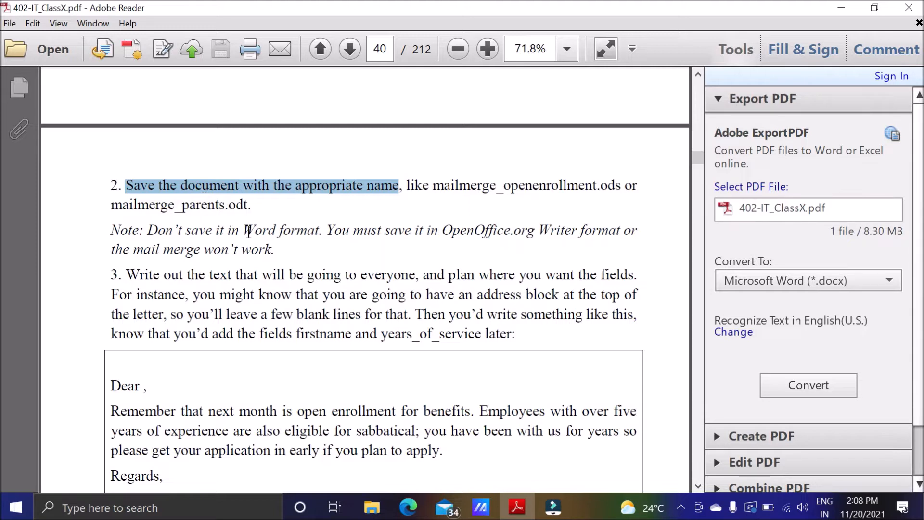
click(247, 230)
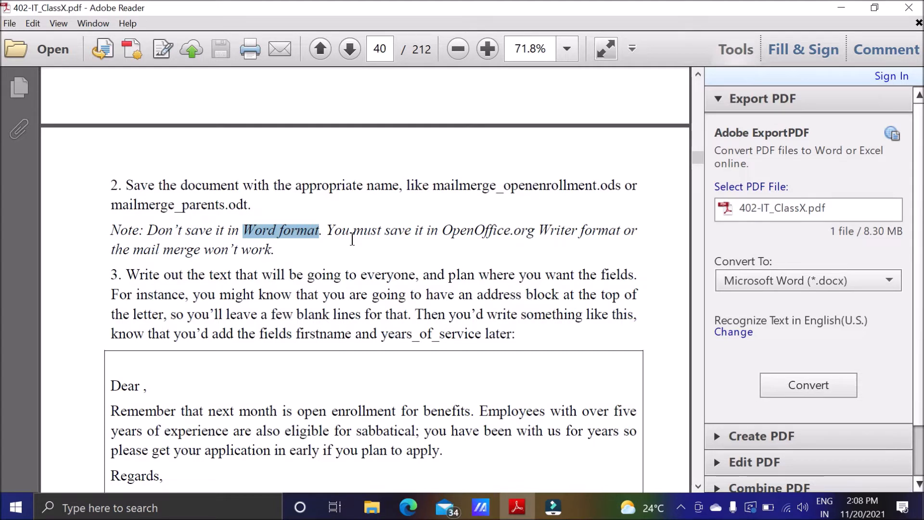
scroll(392, 246, down, 3)
scroll(392, 246, down, 3)
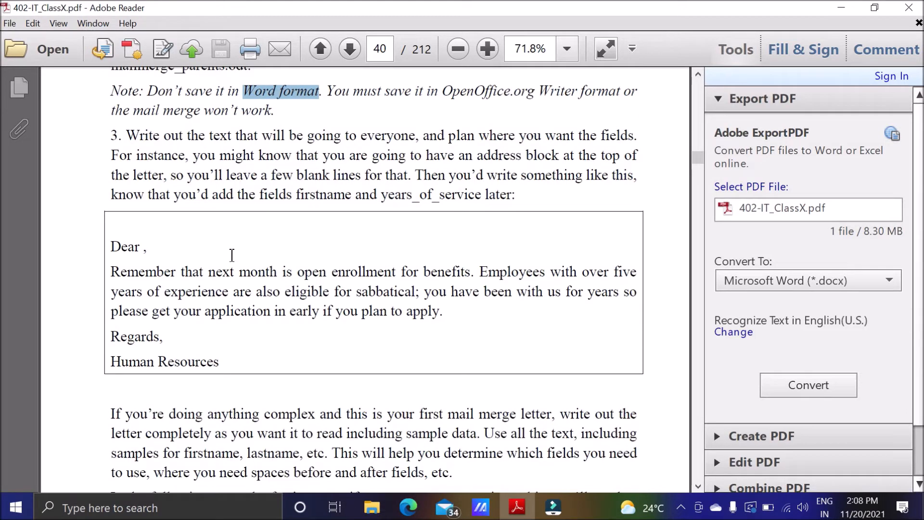
Copy the complete sample letter to the parent about the child's Social Studies test score on page 40.
scroll(409, 262, down, 9)
scroll(409, 263, down, 7)
drag(112, 223, 305, 318)
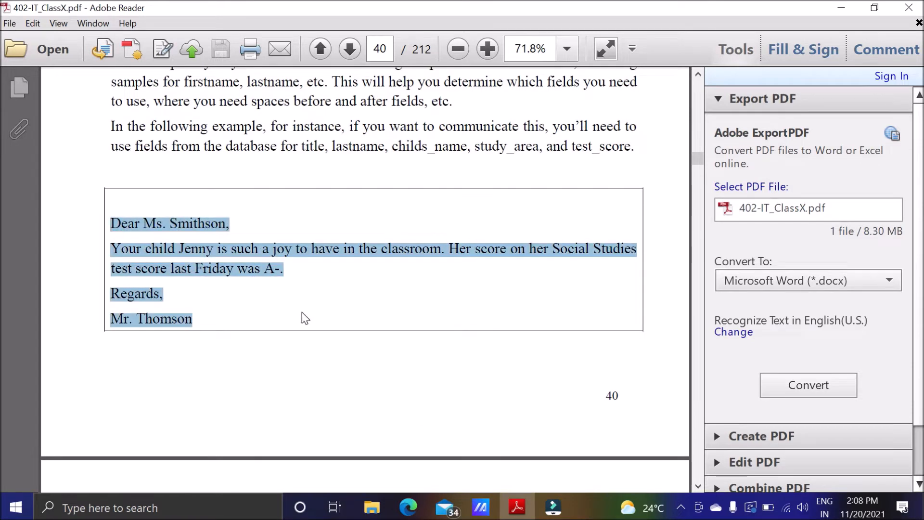
click(305, 318)
drag(111, 223, 226, 317)
key(ctrl+c)
Minimise the PDF reader, start OpenOffice from the desktop and create a blank text document.
click(840, 7)
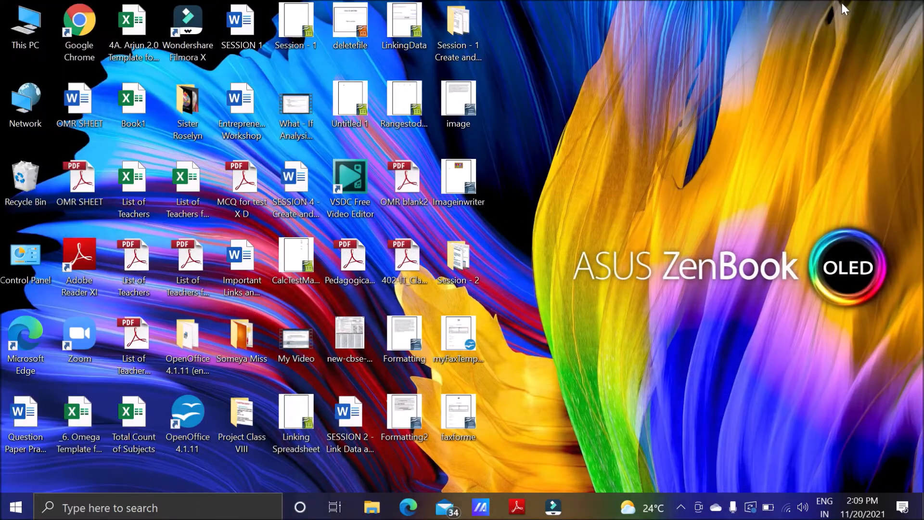
double_click(195, 409)
click(330, 206)
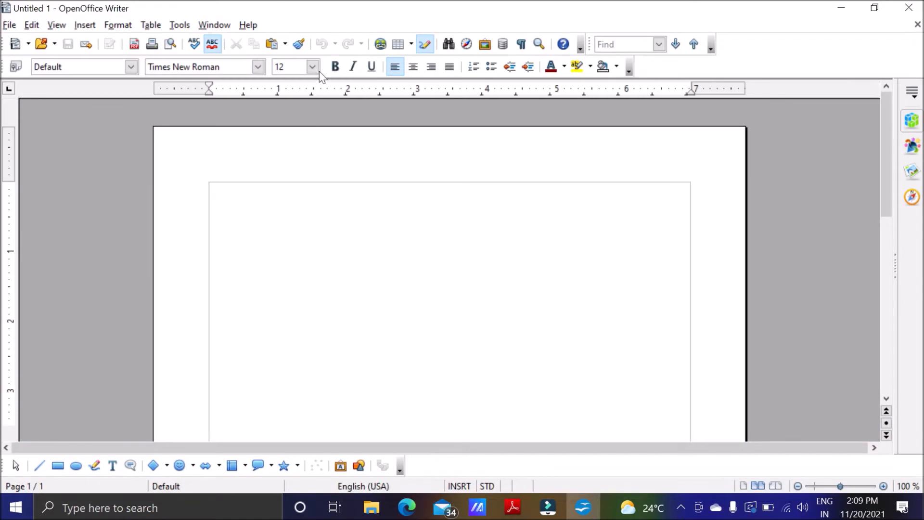
Pick a larger font size and paste the copied sample letter into the blank document.
click(312, 66)
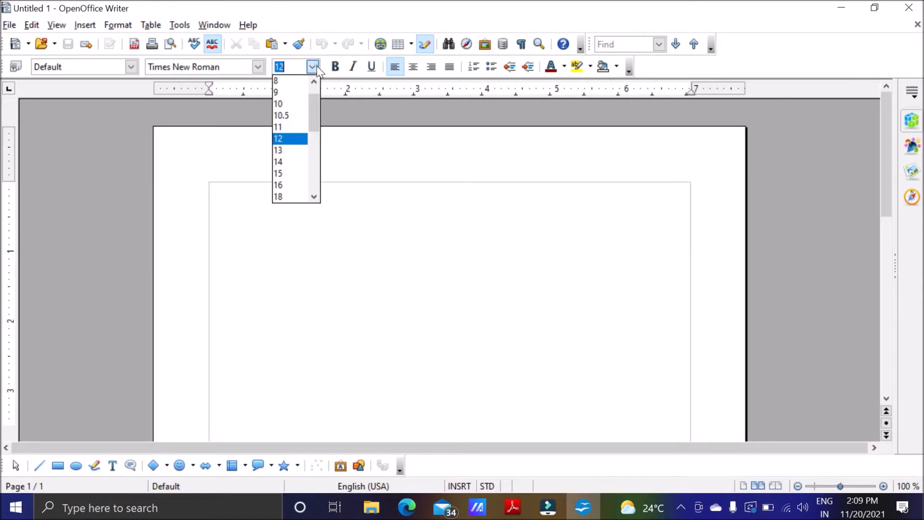
click(294, 185)
key(ctrl+v)
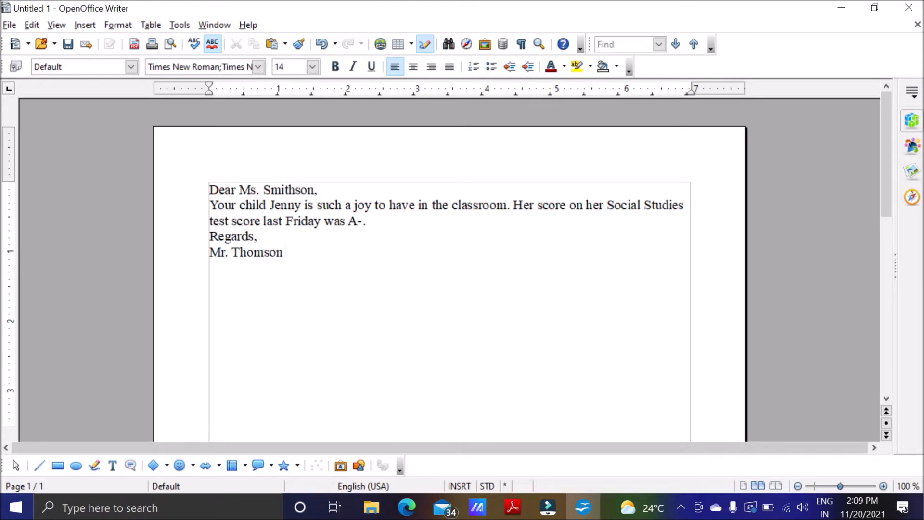
Review the recipient, child, grade and signature details in the letter, and delete the full stop after the grade A-.
drag(239, 189, 315, 190)
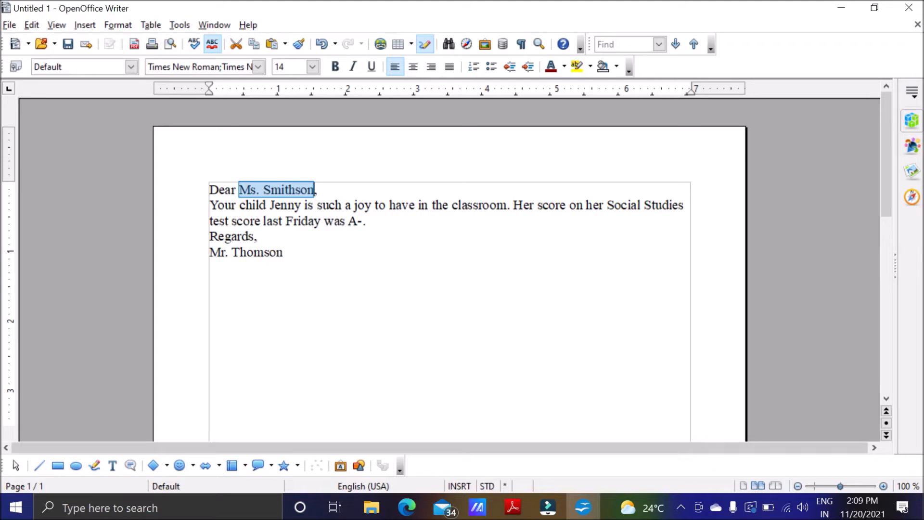
drag(301, 205, 269, 205)
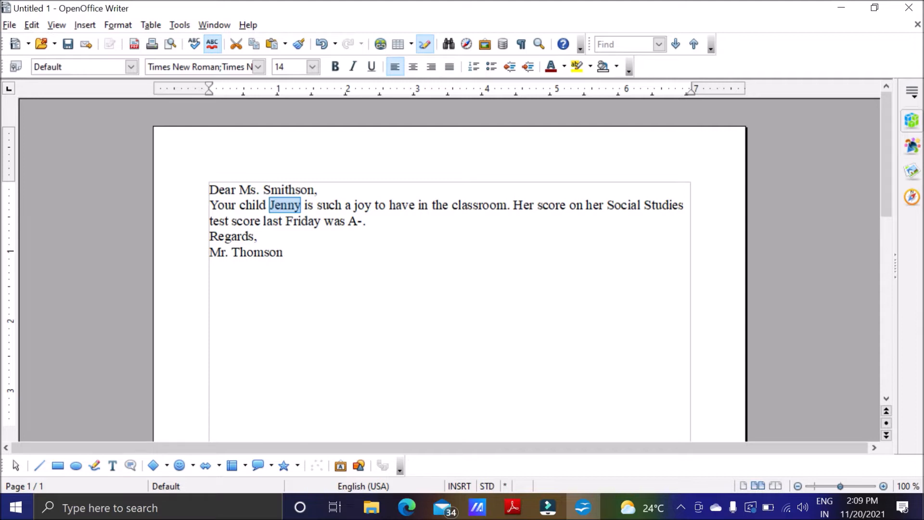
click(370, 222)
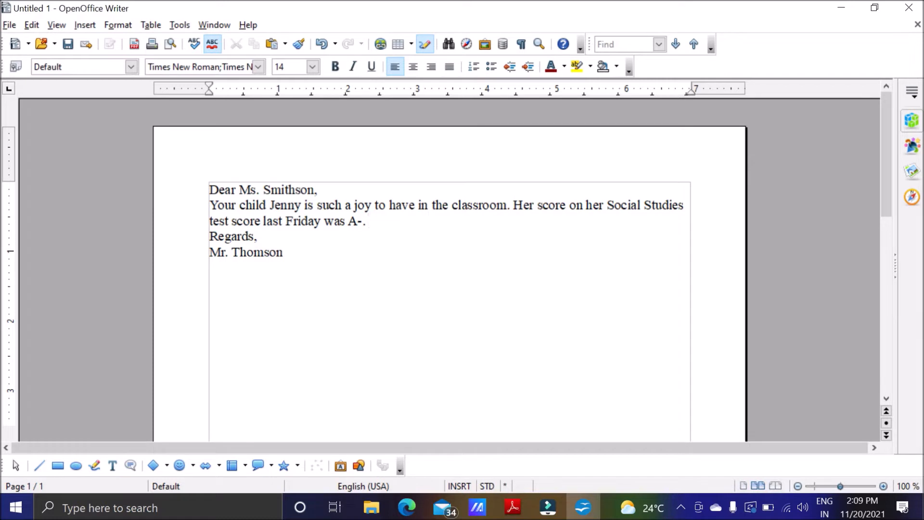
key(BackSpace)
drag(287, 252, 210, 252)
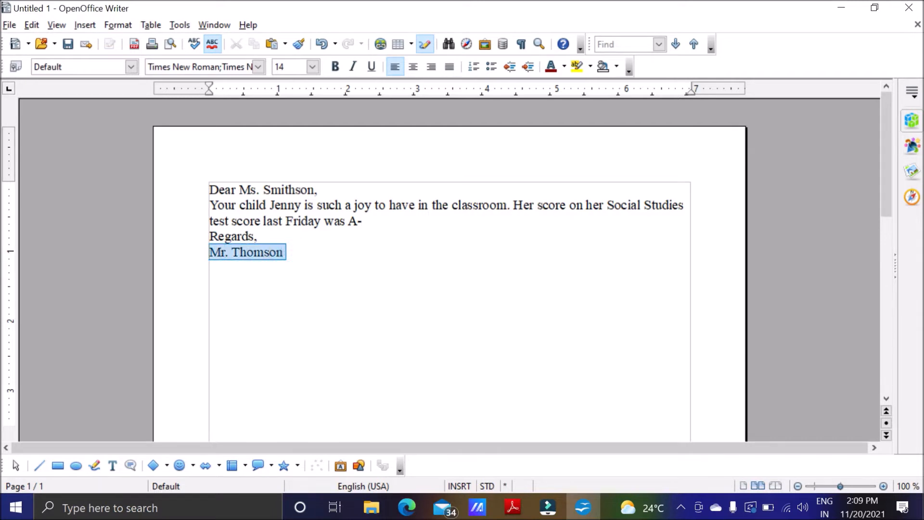
click(305, 251)
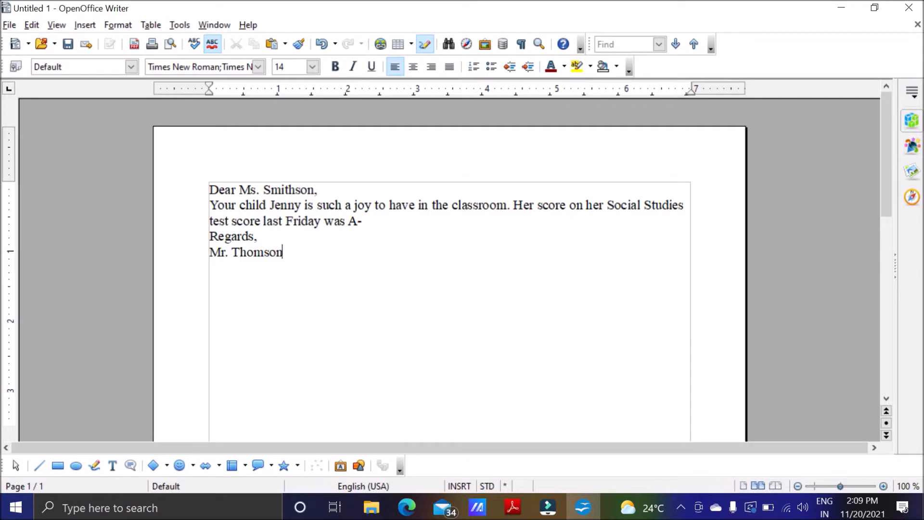
drag(239, 189, 268, 205)
click(363, 221)
Return to the PDF in Adobe Reader and read how to make the data source, marking the File > New > Database instruction.
click(512, 506)
click(287, 318)
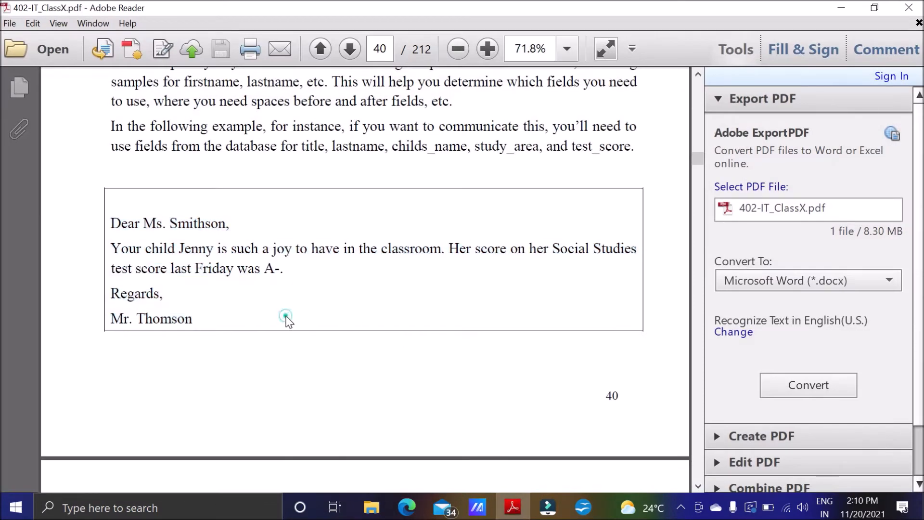
scroll(304, 316, down, 5)
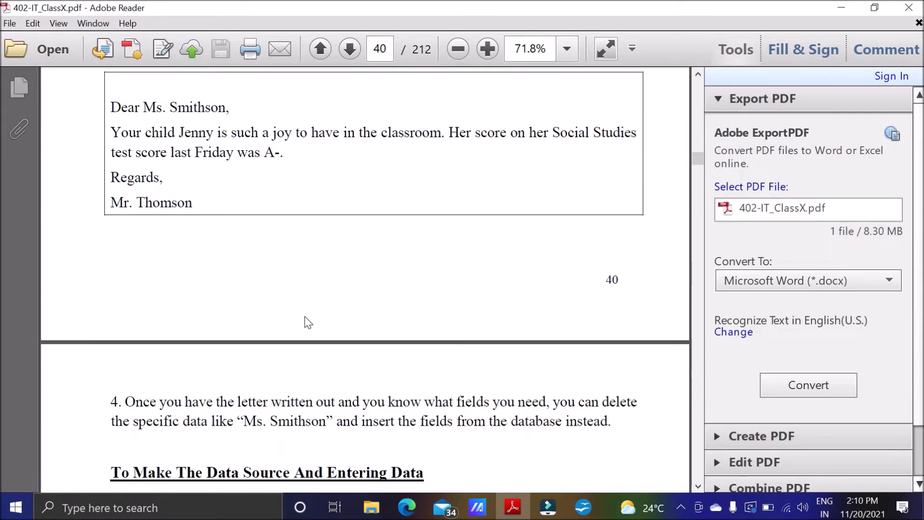
scroll(304, 316, down, 6)
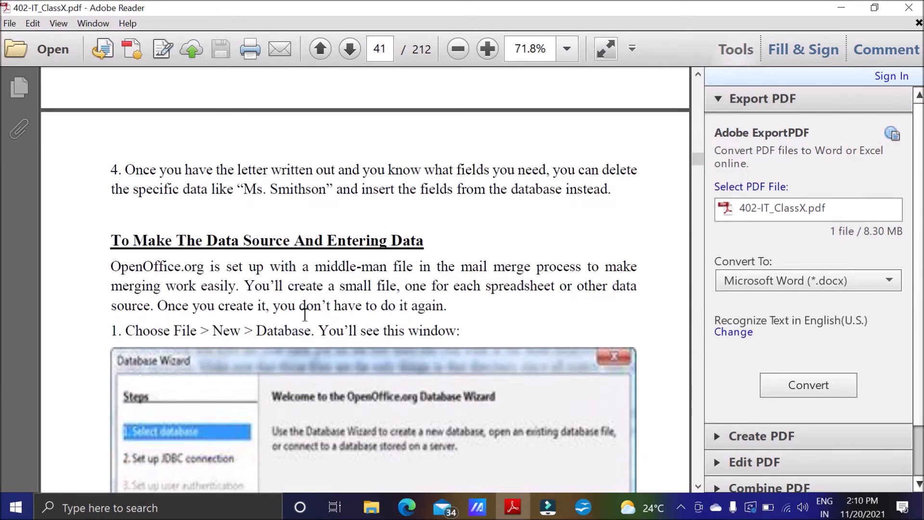
scroll(305, 316, down, 1)
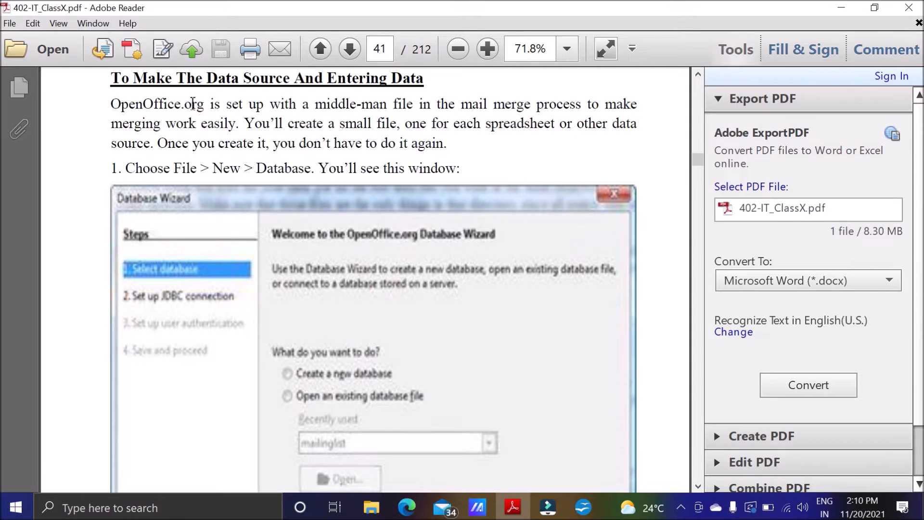
drag(208, 77, 290, 79)
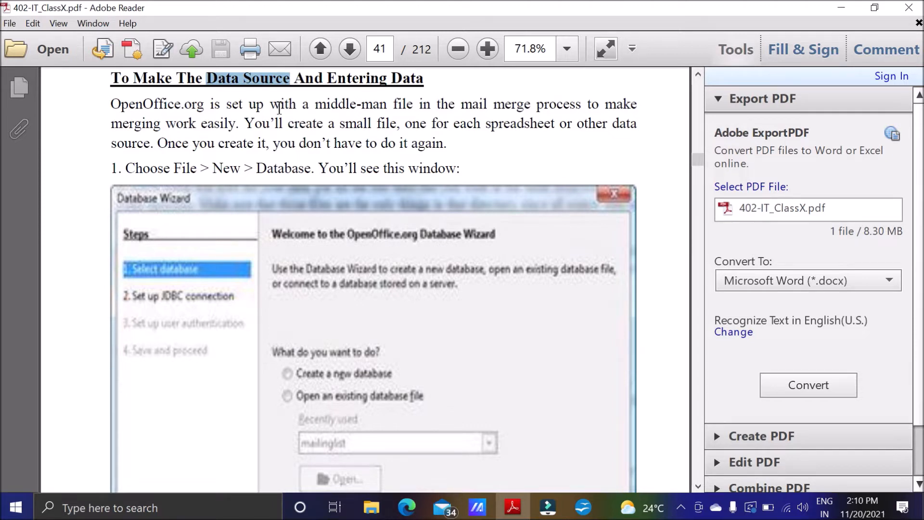
click(113, 106)
drag(113, 106, 295, 106)
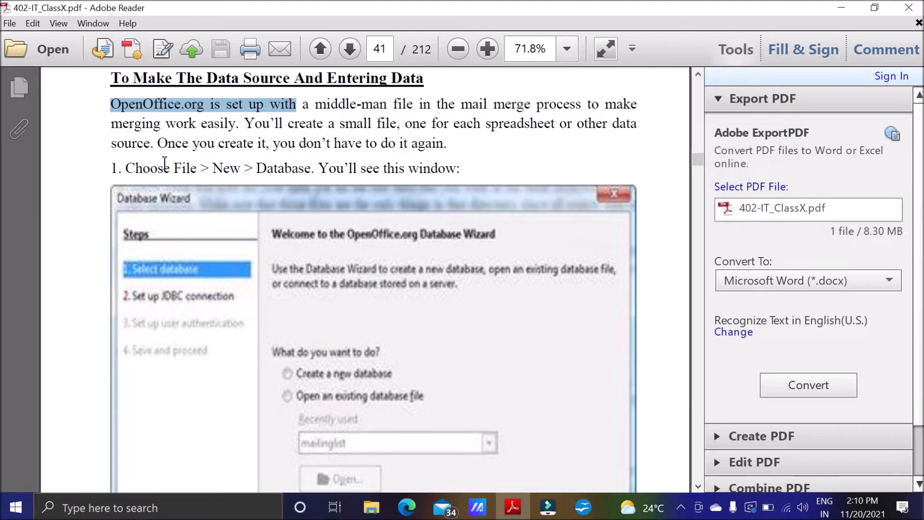
drag(173, 168, 305, 178)
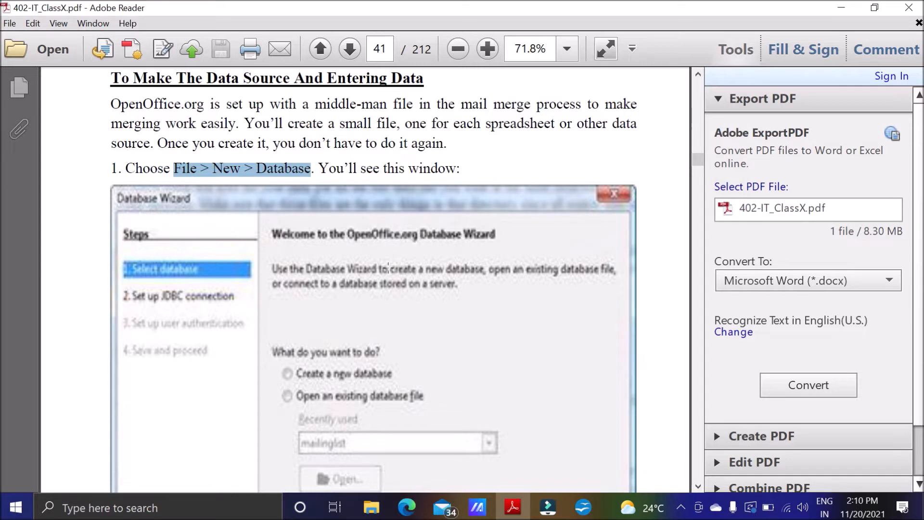
Switch to OpenOffice Writer, start a new database and choose to connect to an existing database, keeping JDBC as the type.
click(583, 506)
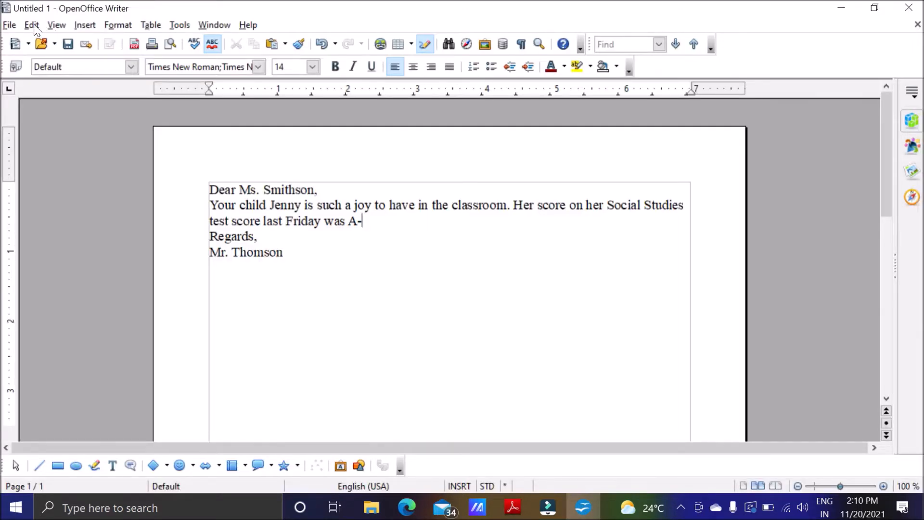
click(9, 27)
mouse_move(21, 39)
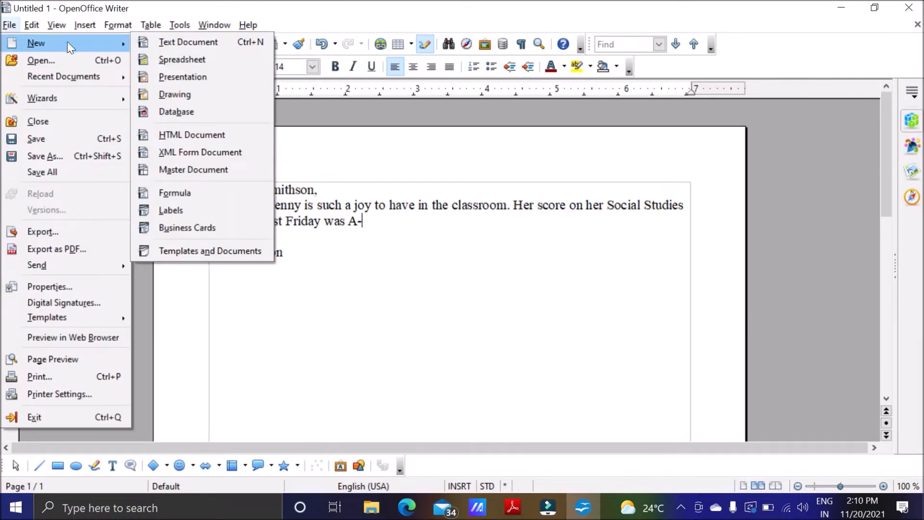
click(193, 111)
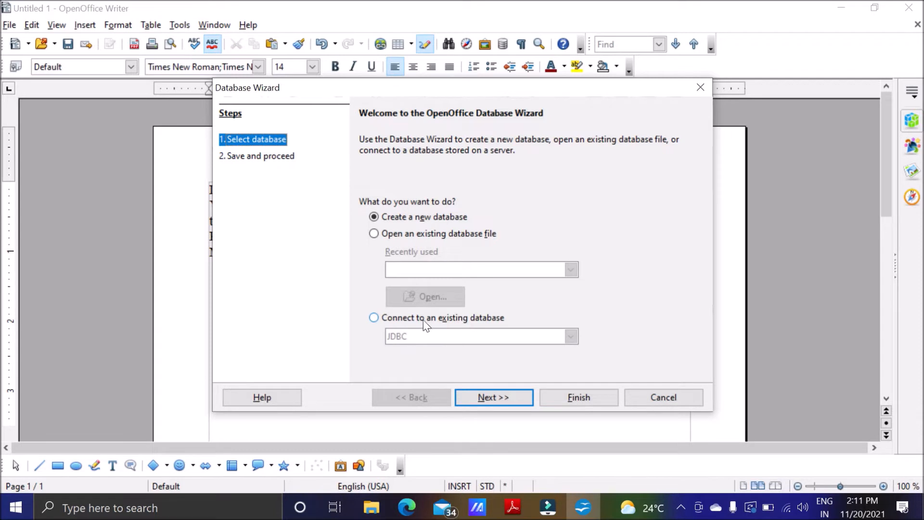
click(373, 318)
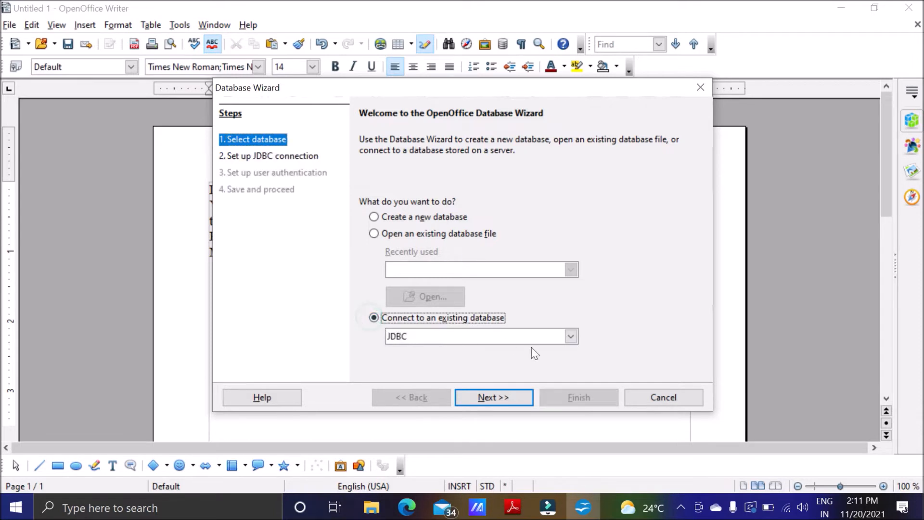
click(570, 341)
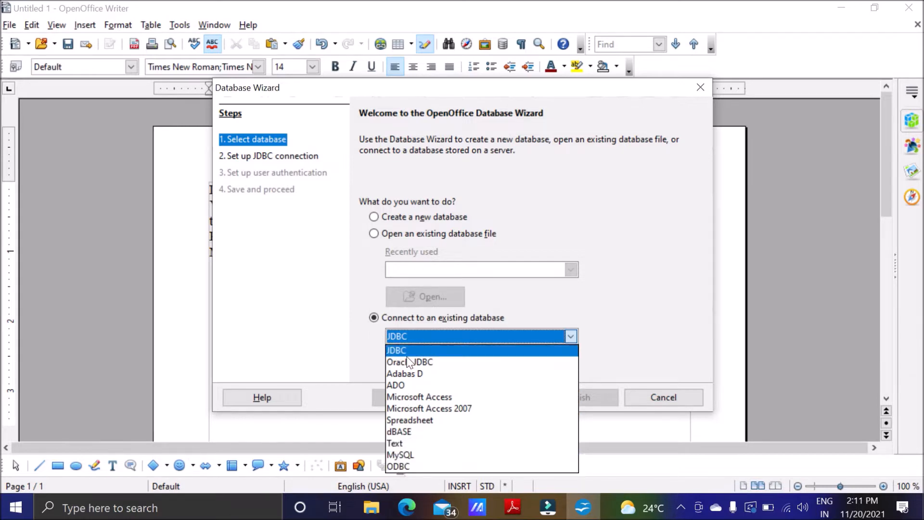
click(366, 354)
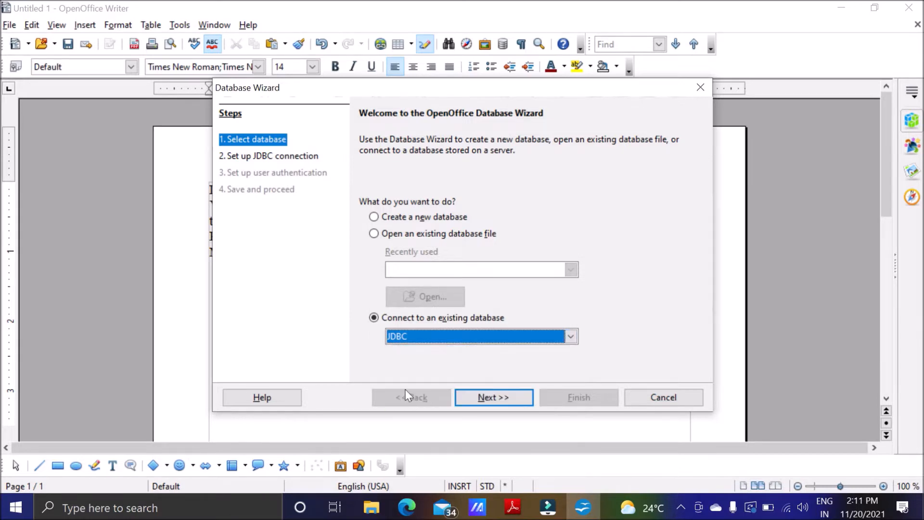
Switch to the PDF in Adobe Reader and read about selecting the data type, marking text file data, Access and mySQL.
click(513, 505)
scroll(414, 377, down, 8)
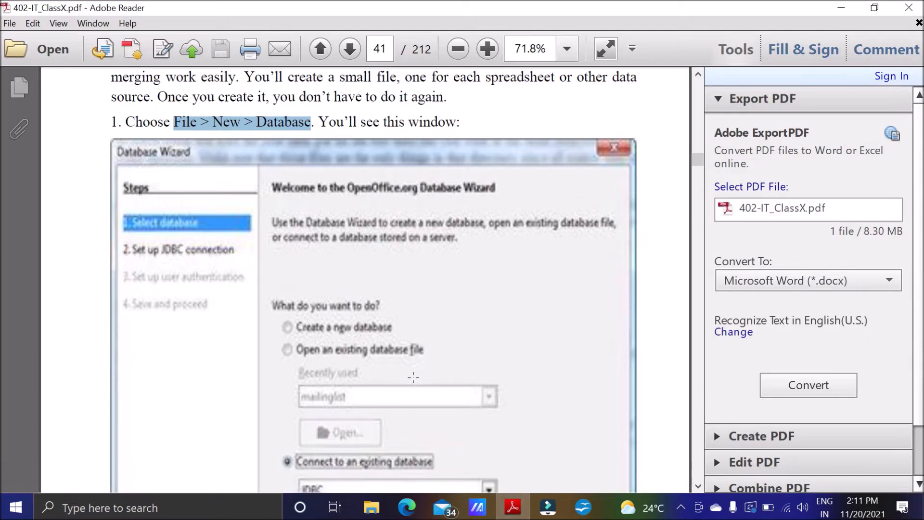
scroll(415, 383, down, 5)
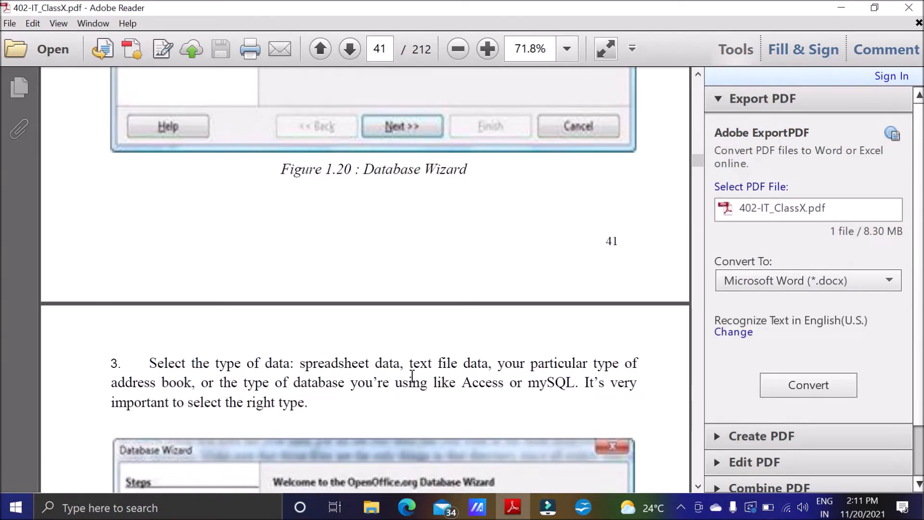
drag(299, 223, 491, 224)
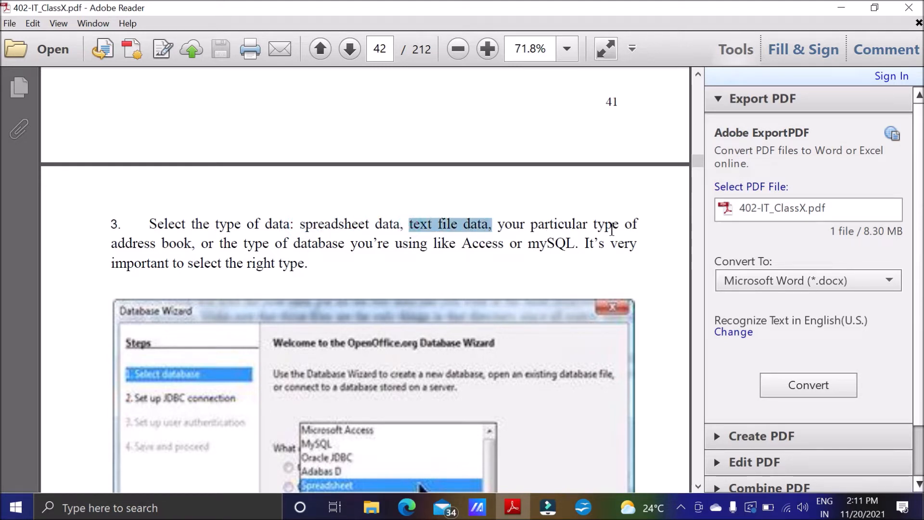
click(499, 246)
double_click(499, 245)
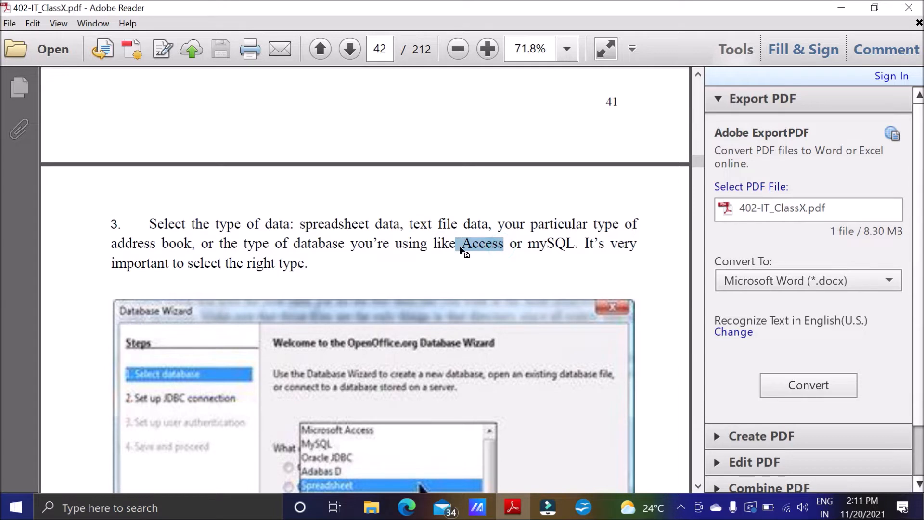
drag(579, 246, 528, 246)
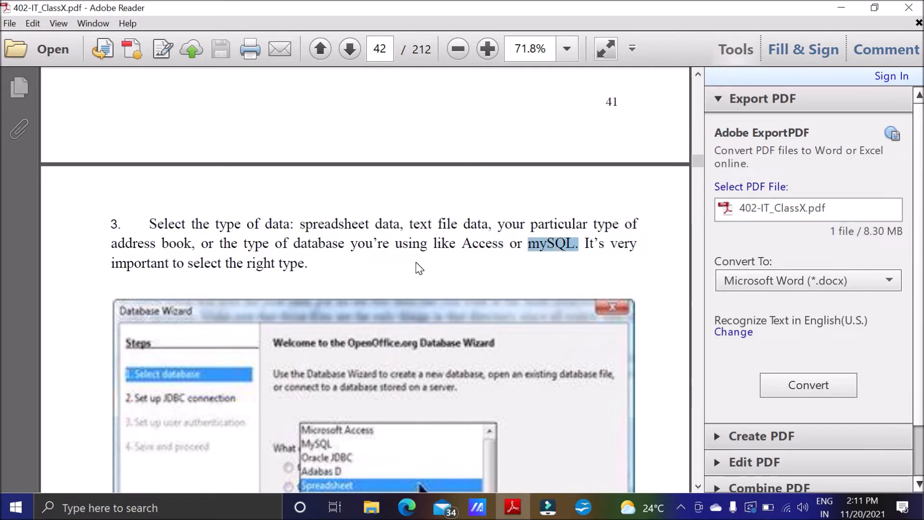
scroll(456, 274, down, 2)
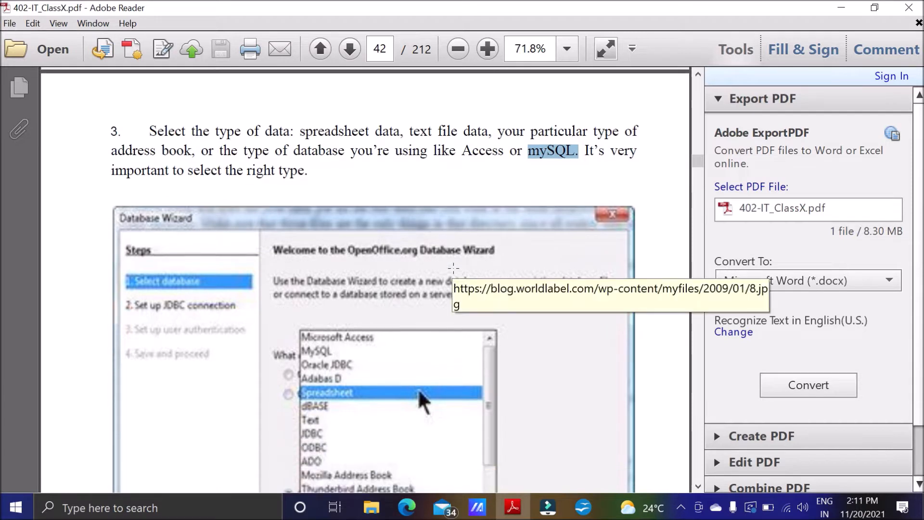
scroll(453, 267, down, 5)
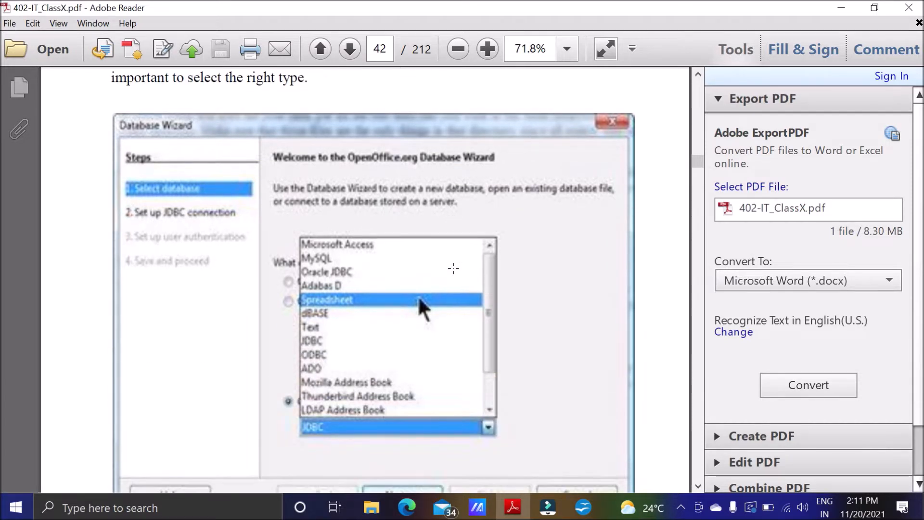
scroll(453, 268, down, 3)
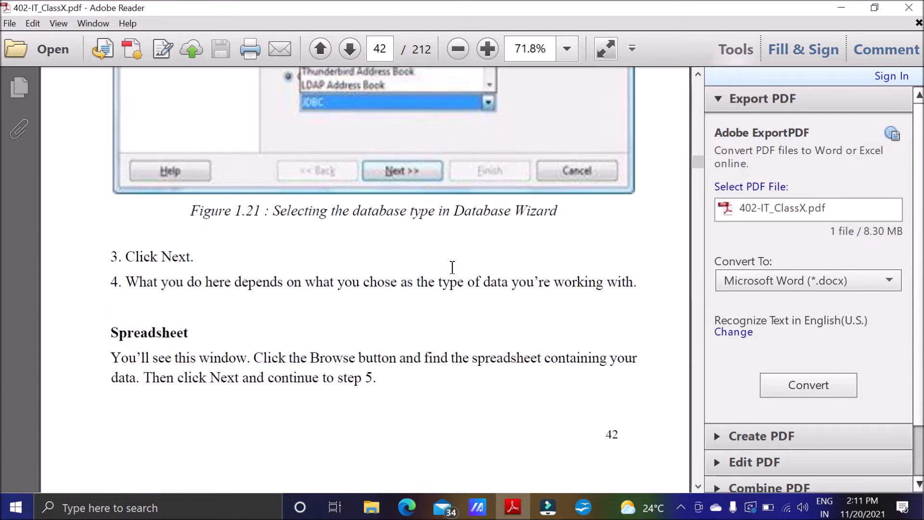
Read how to set up the spreadsheet connection, marking the Spreadsheet heading and the figure's title, and continue to the Text File section.
drag(111, 332, 190, 333)
scroll(361, 340, down, 1)
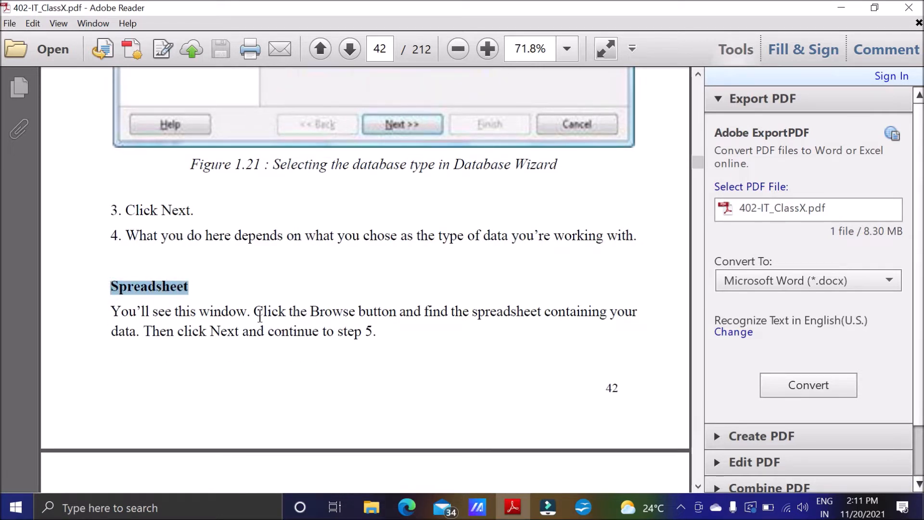
scroll(289, 315, down, 5)
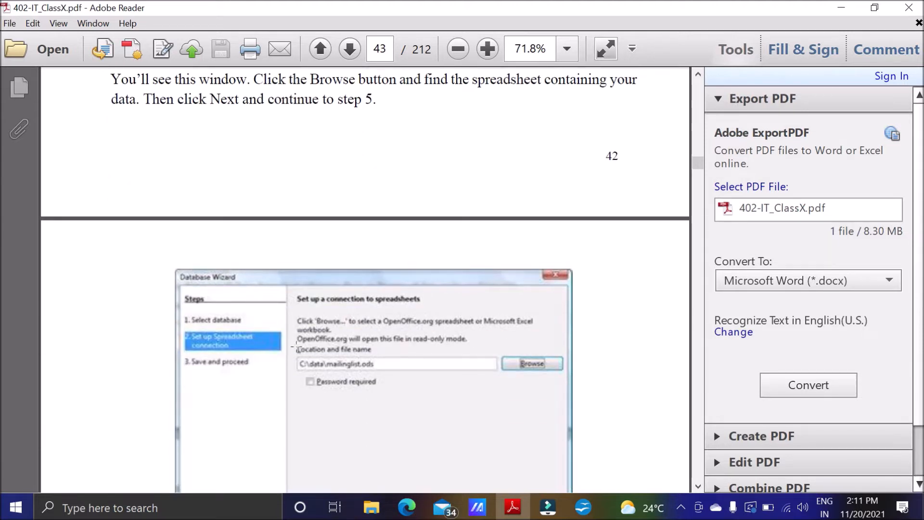
drag(292, 292, 435, 310)
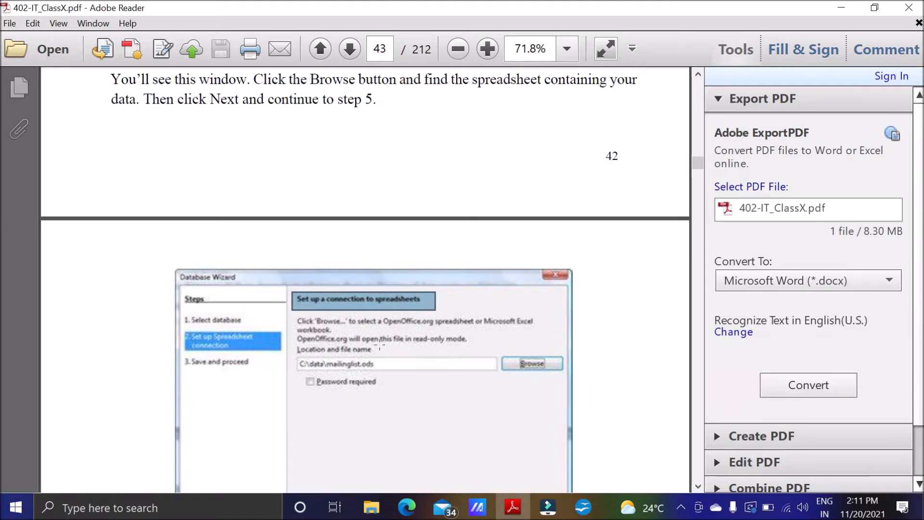
click(333, 236)
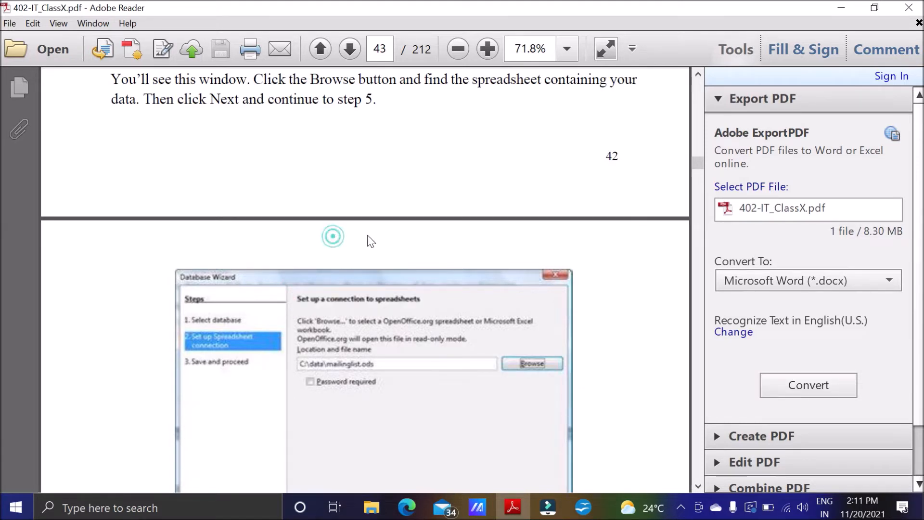
scroll(550, 264, down, 2)
scroll(549, 264, down, 6)
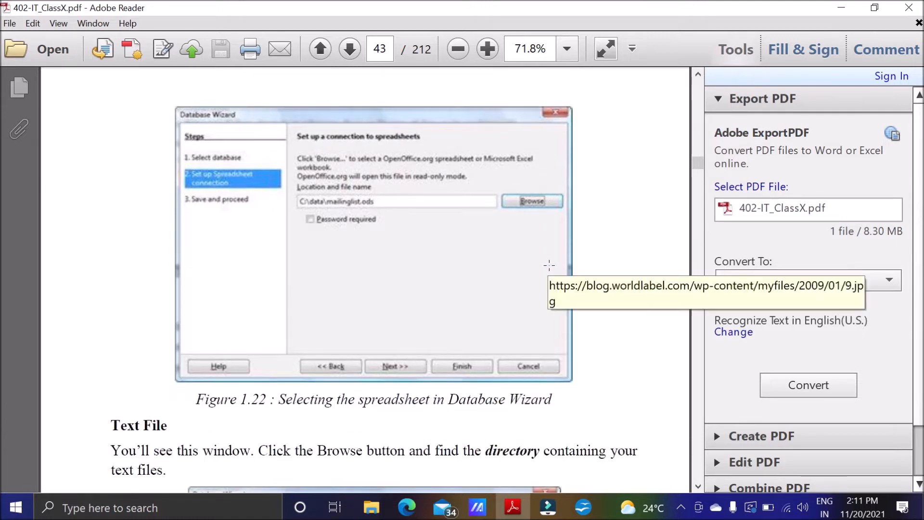
scroll(549, 264, down, 2)
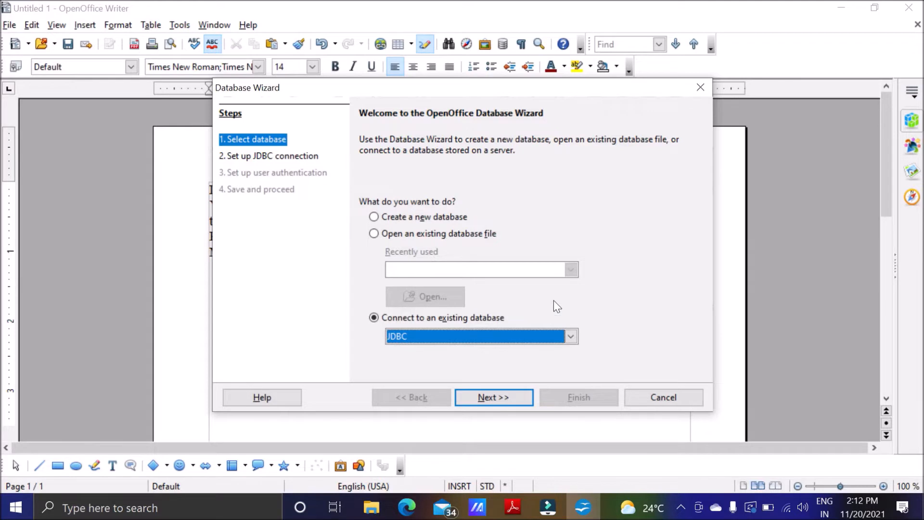
Switch to the Database Wizard in Writer, try Text as the database type, examine its connection settings and go back.
click(575, 338)
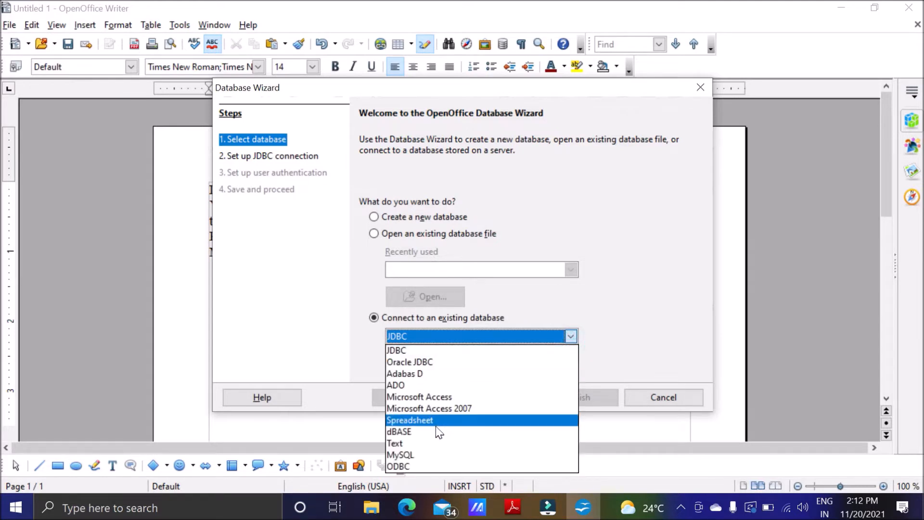
click(409, 443)
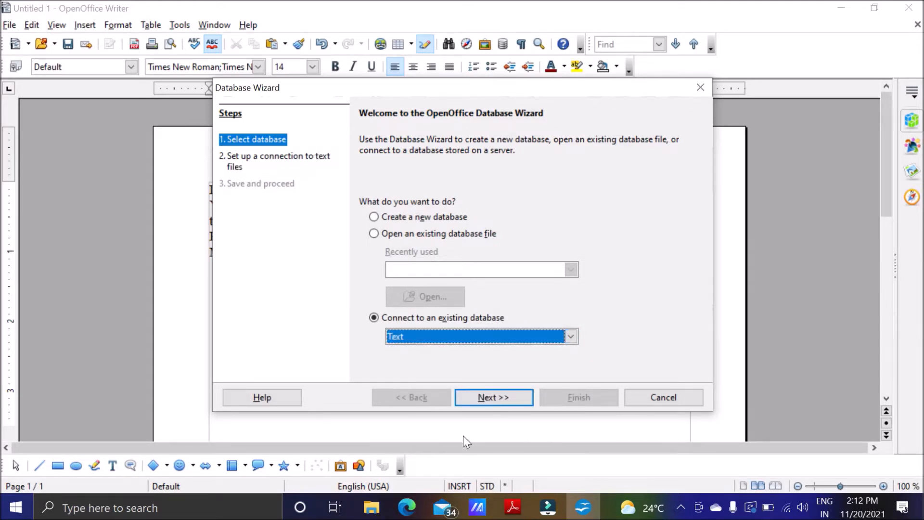
click(488, 398)
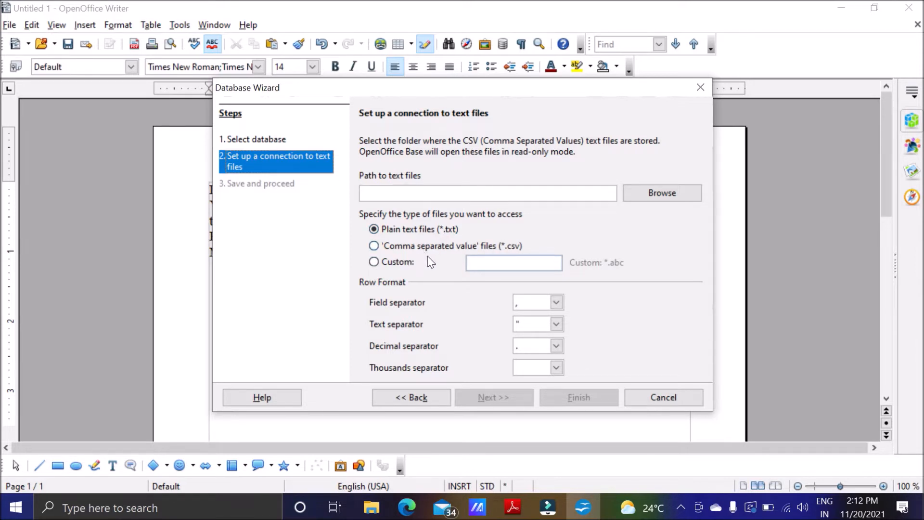
click(418, 398)
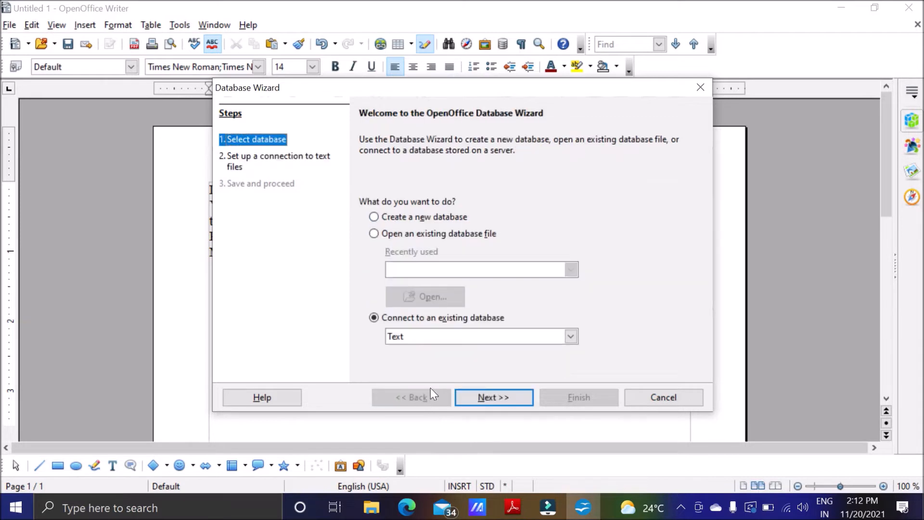
Set the existing database type to Spreadsheet and proceed to its connection settings.
click(423, 337)
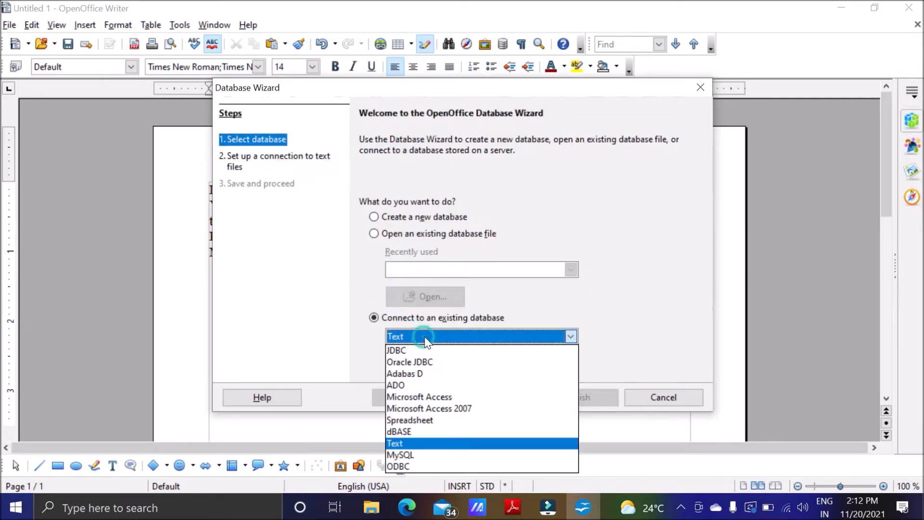
click(435, 421)
click(466, 397)
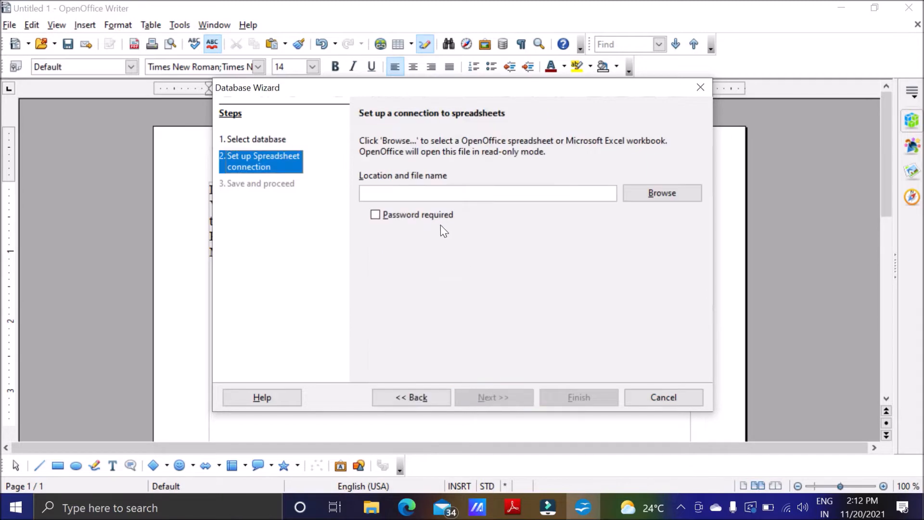
Browse the Desktop files for a spreadsheet to connect, and close the file chooser without selecting one.
click(633, 191)
scroll(424, 300, down, 6)
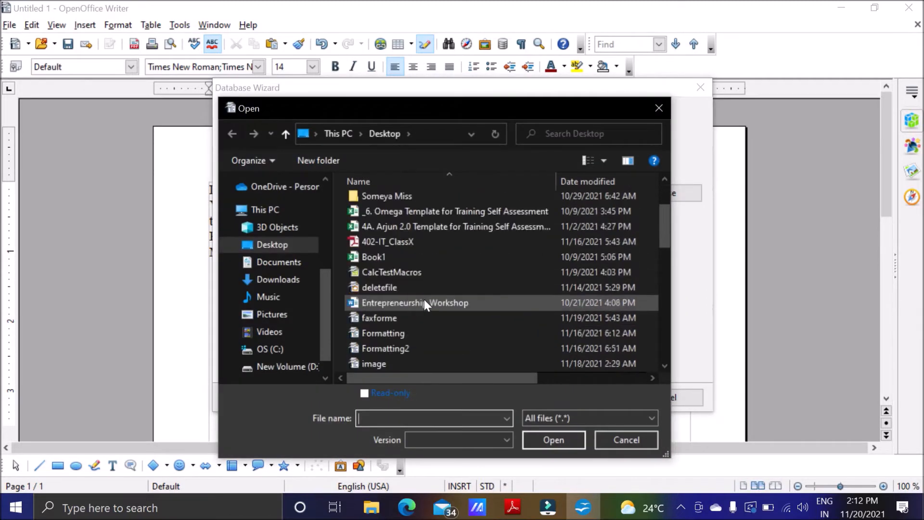
scroll(423, 298, down, 5)
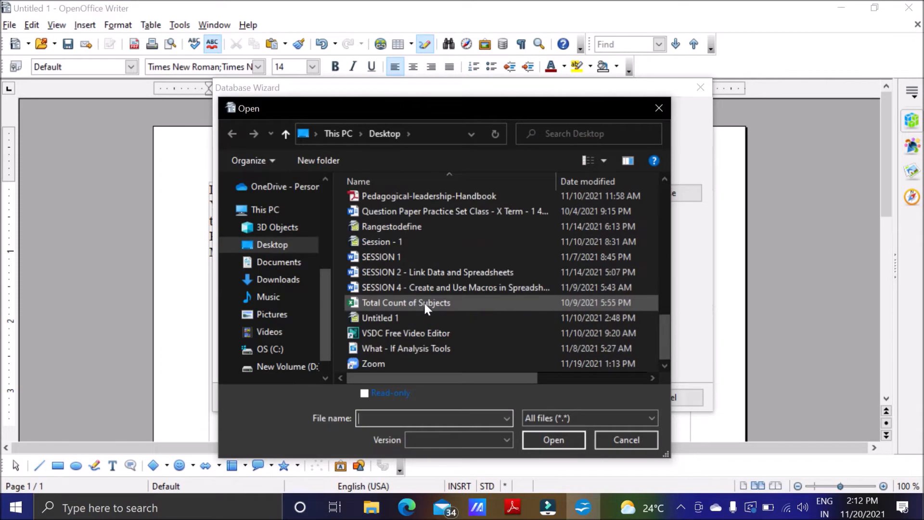
click(657, 107)
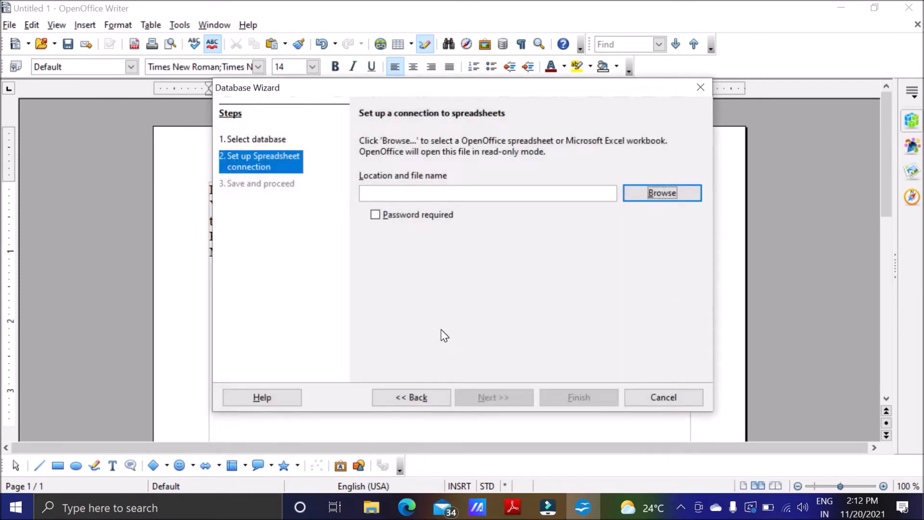
Read the text file settings in the PDF, marking "Specify the type of files you want to access", and return to Writer.
click(513, 507)
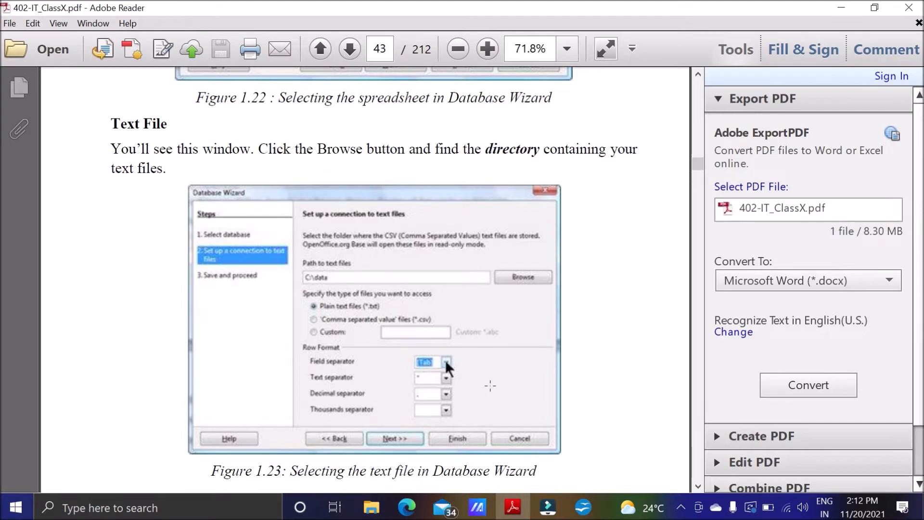
scroll(390, 380, down, 10)
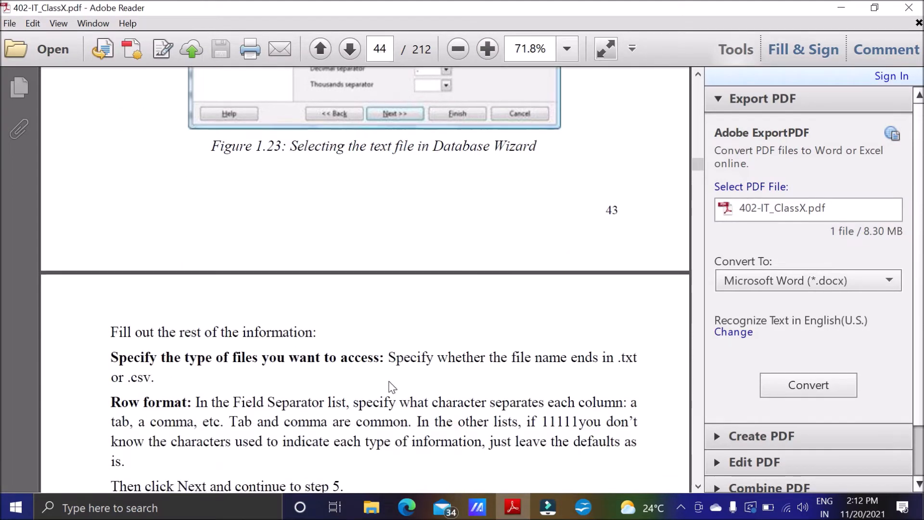
scroll(392, 387, down, 4)
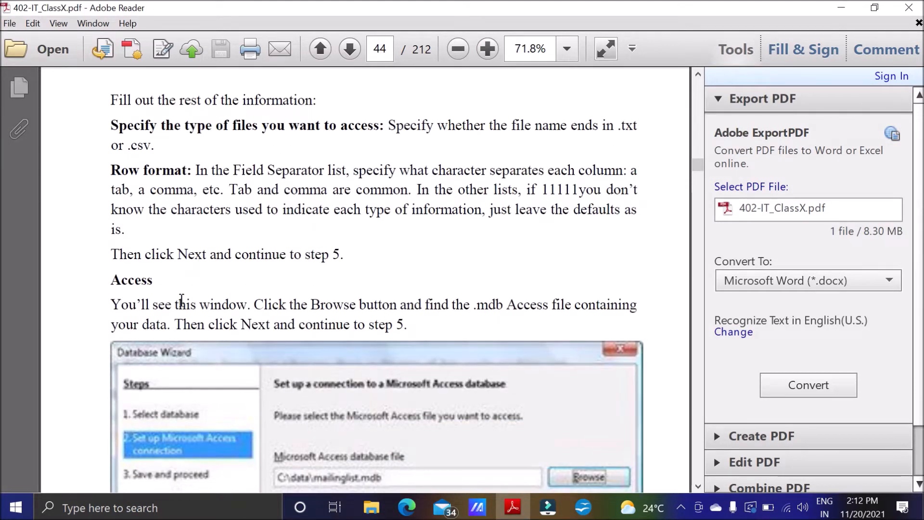
scroll(247, 226, up, 2)
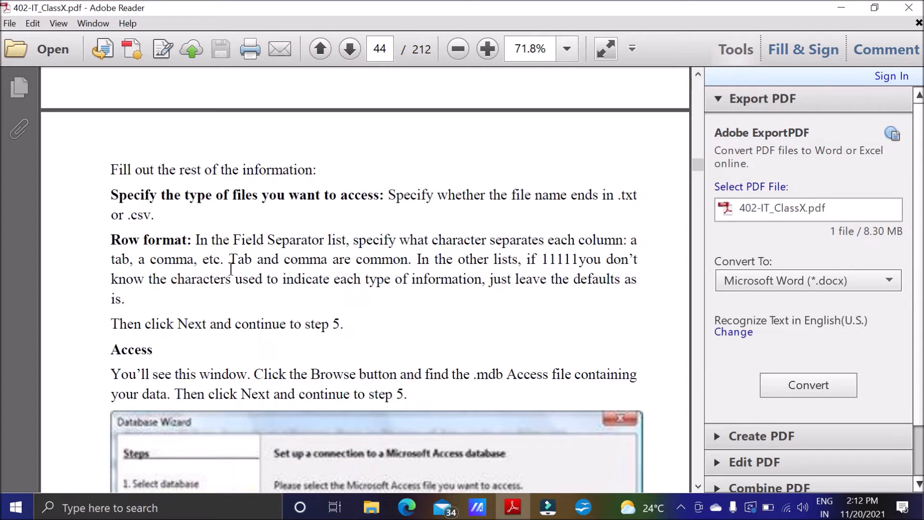
drag(111, 196, 378, 198)
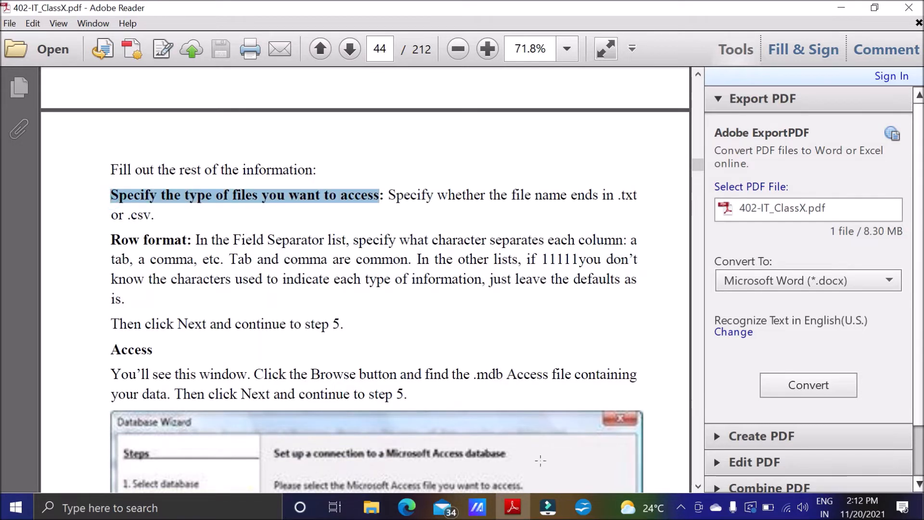
click(577, 509)
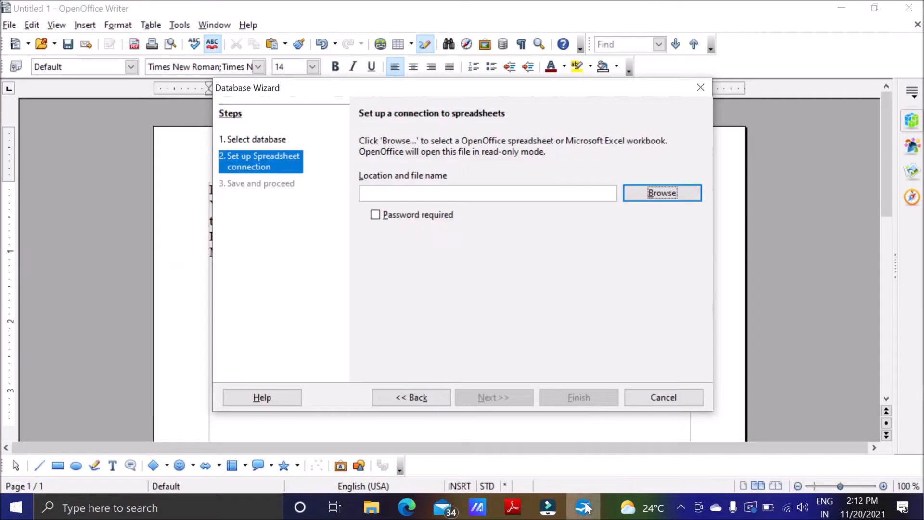
Go back in the wizard, set the existing database type to Text and proceed to its connection settings.
click(417, 396)
click(424, 334)
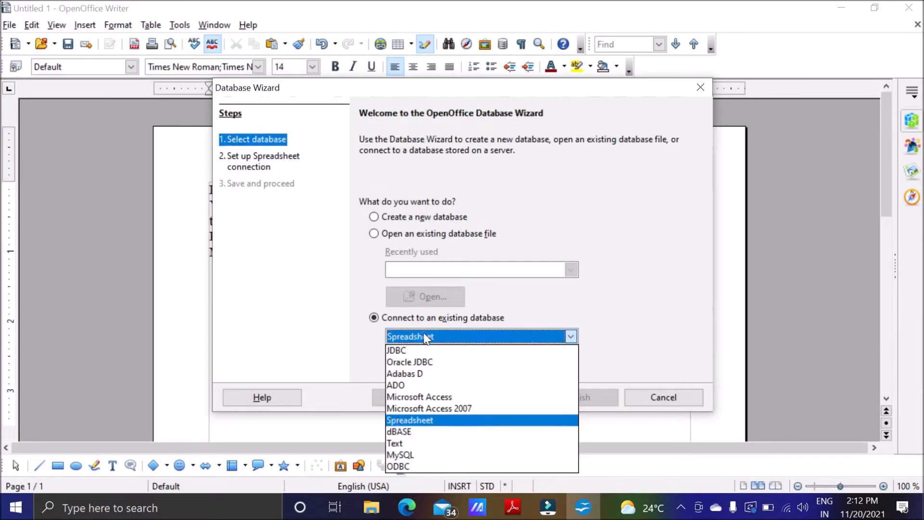
click(418, 442)
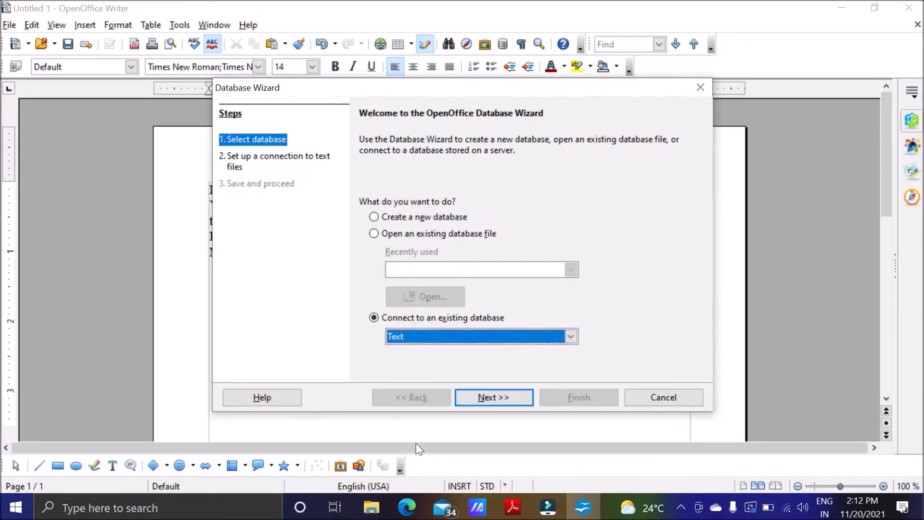
click(477, 396)
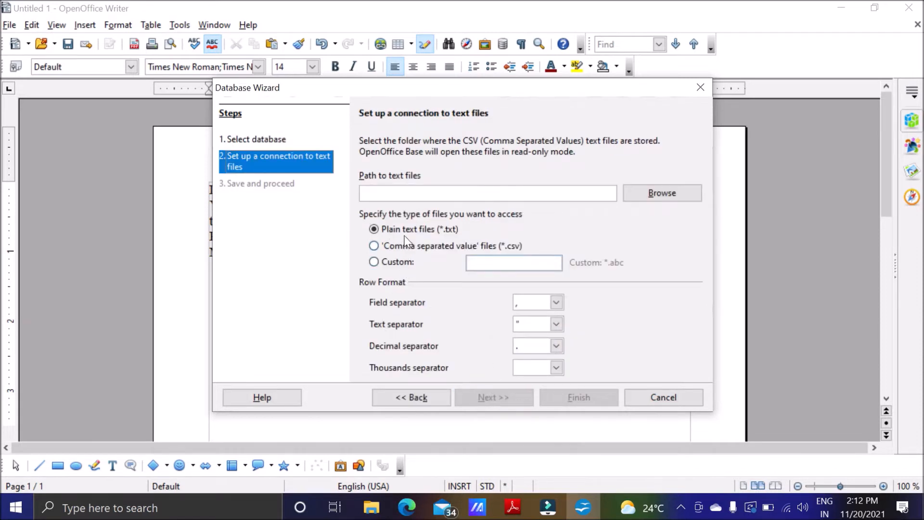
Choose 'Comma separated value' files (*.csv) as the file type and inspect the field separator choices without changing the separator.
click(374, 246)
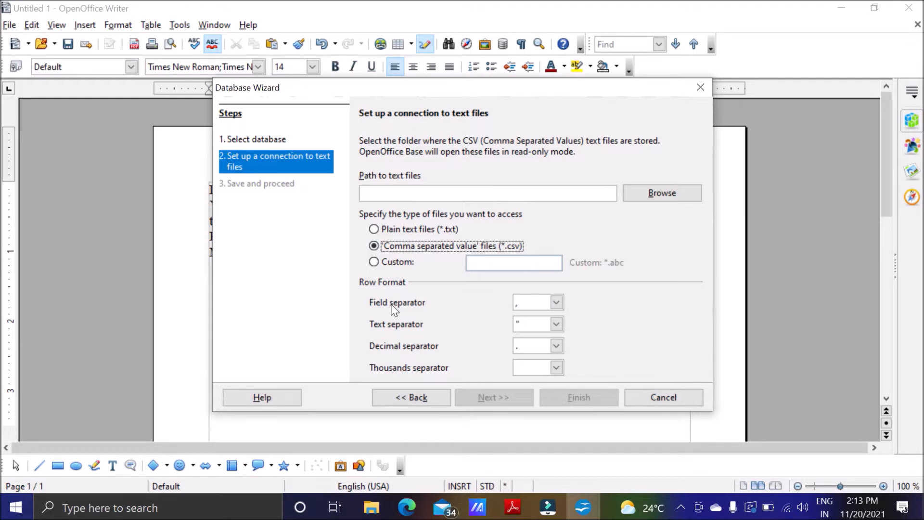
click(556, 302)
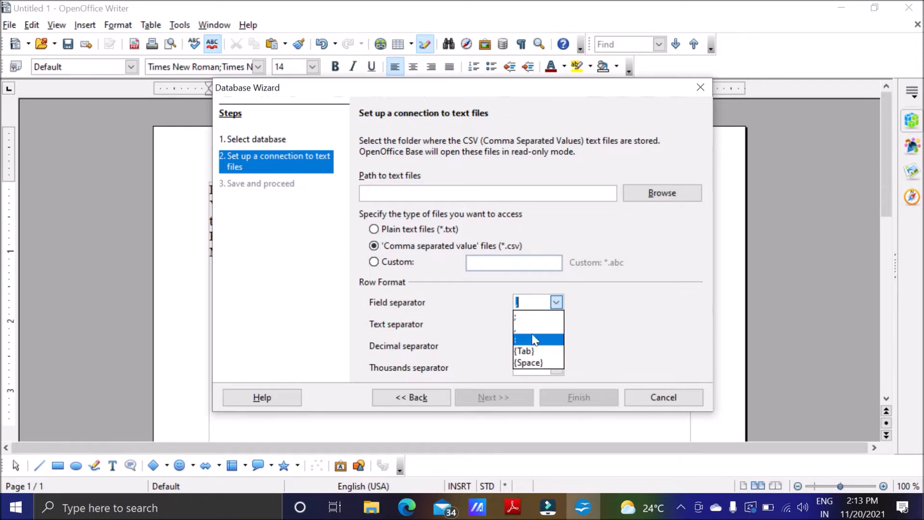
click(610, 309)
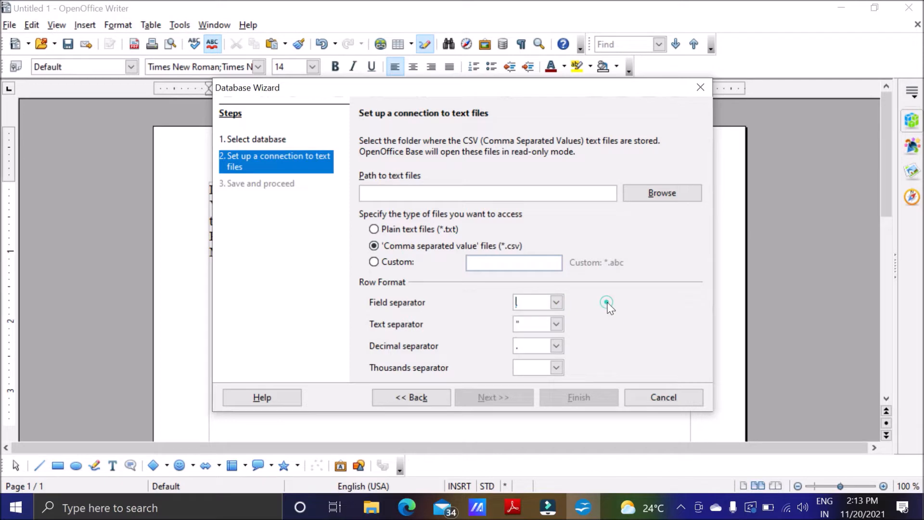
Switch to the textbook PDF, read past the row format paragraph and mark the heading "Access".
click(510, 507)
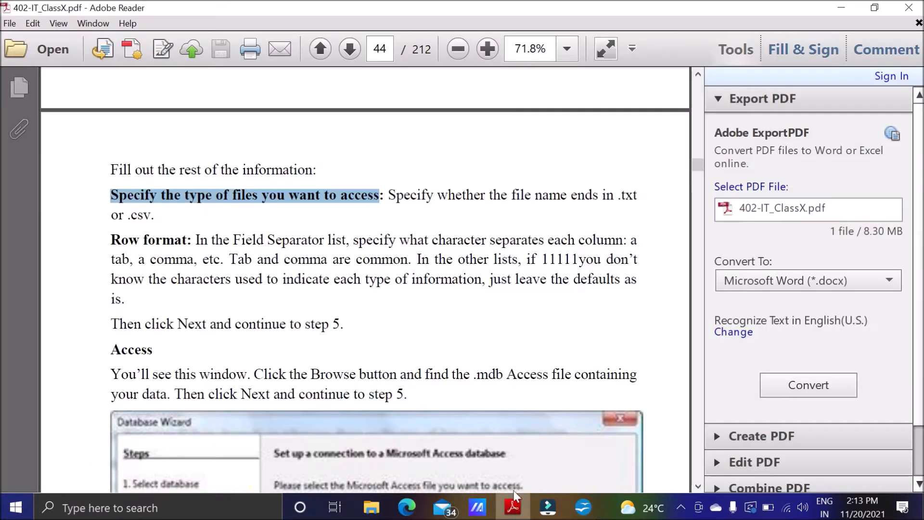
scroll(226, 292, down, 2)
scroll(226, 292, down, 2)
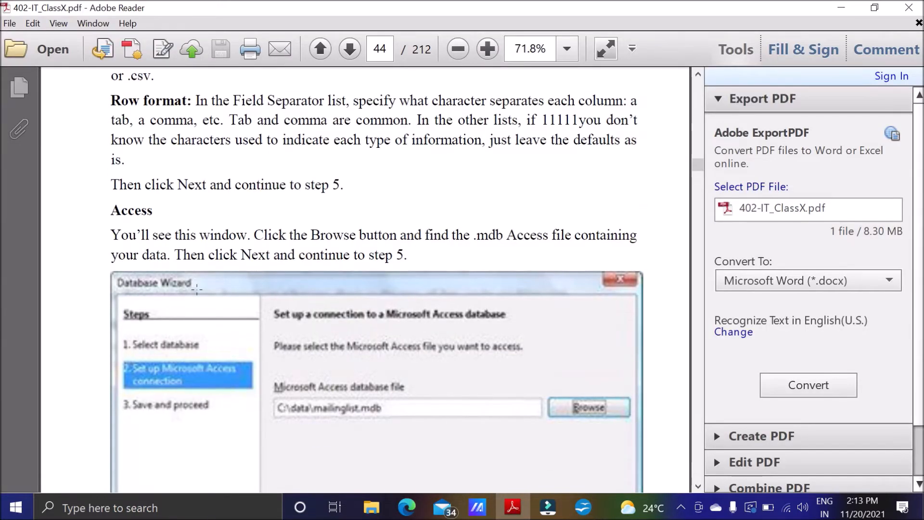
drag(112, 211, 153, 212)
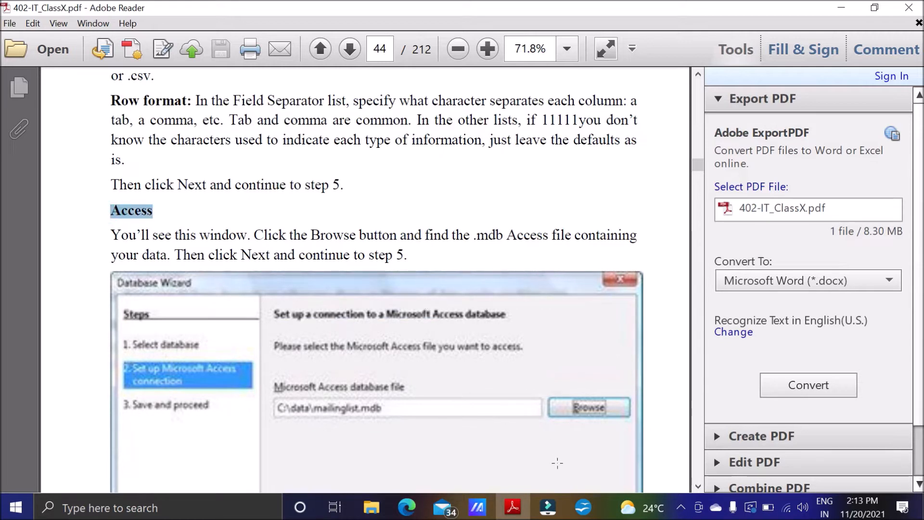
Return to Writer, set the existing database type to Microsoft Access and proceed to its connection settings.
click(594, 514)
click(426, 397)
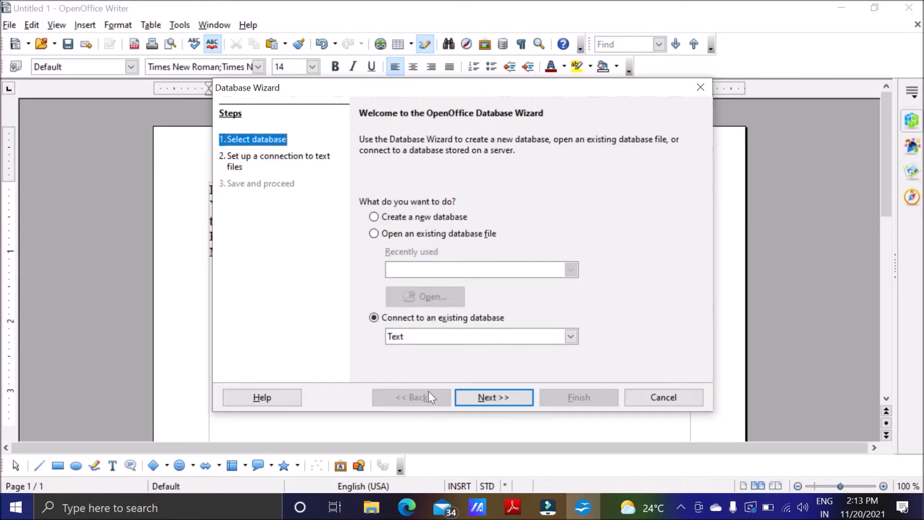
click(497, 336)
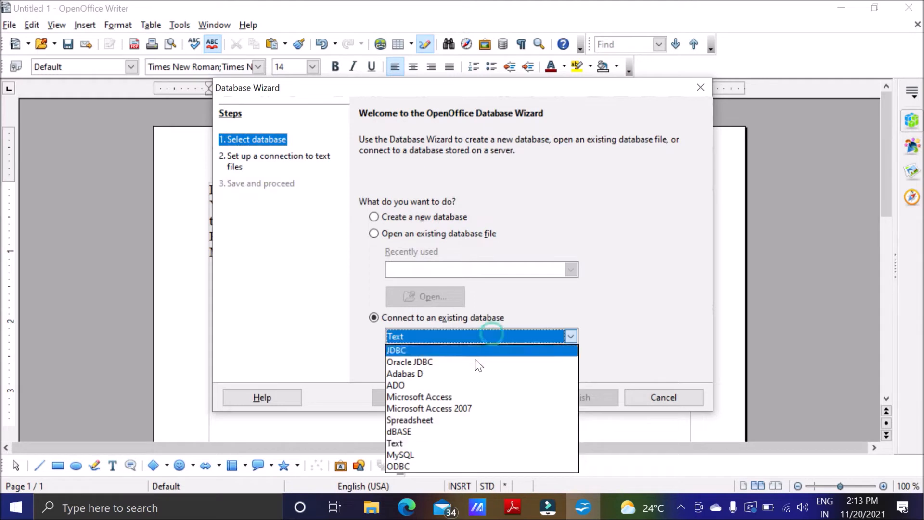
click(449, 398)
click(489, 397)
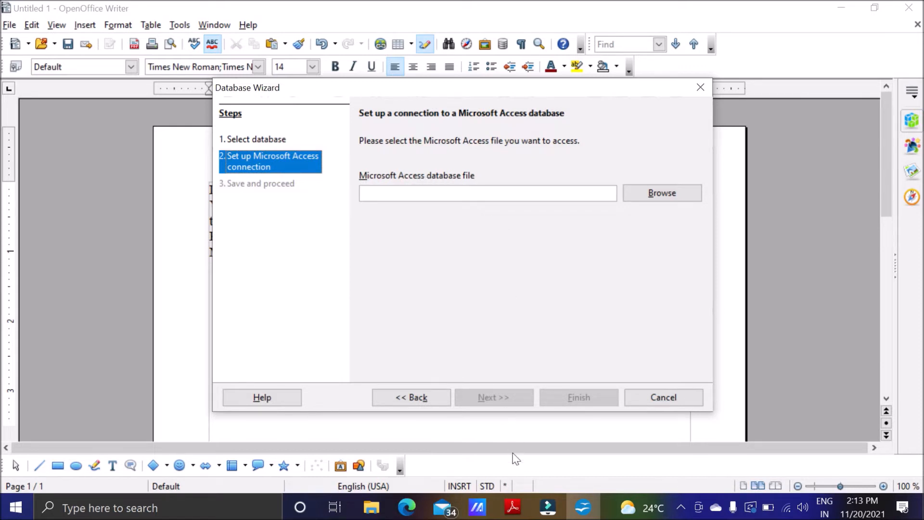
Switch to the textbook PDF, read past the Access connection figure and mark the heading "Address book".
click(510, 512)
scroll(418, 344, down, 6)
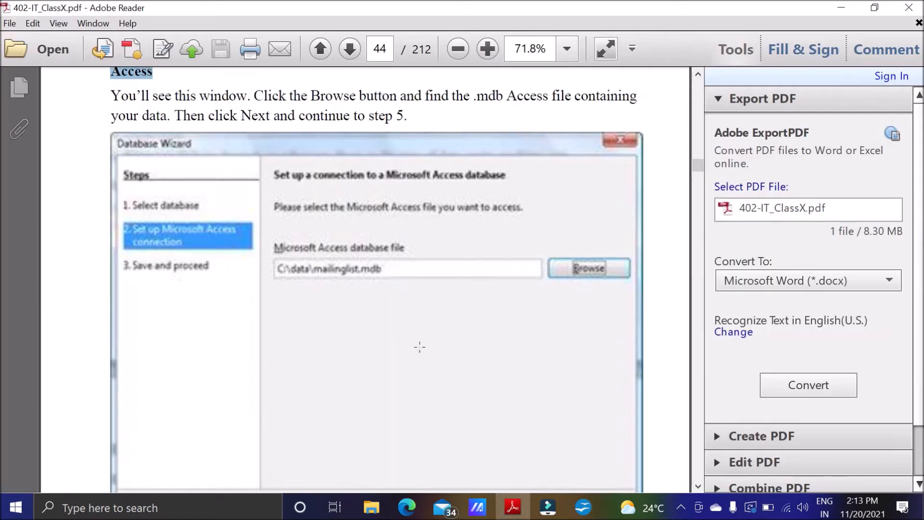
scroll(418, 345, down, 7)
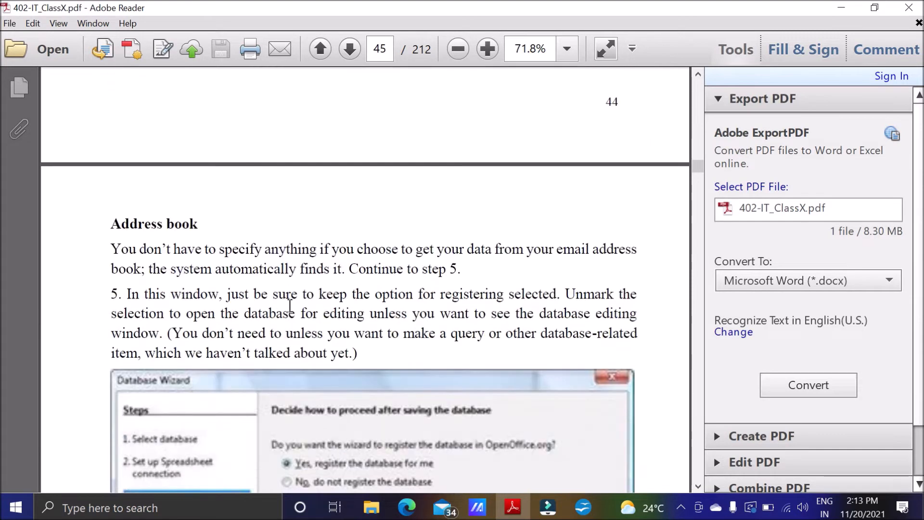
triple_click(194, 225)
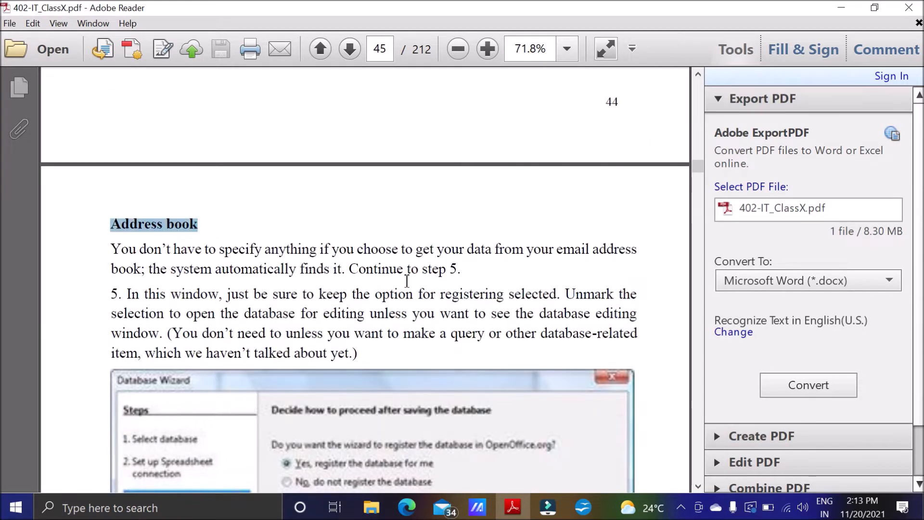
Read steps 5 and 6 on registering and saving the database, marking "You'll be prompted to save the database file.".
scroll(299, 429, down, 2)
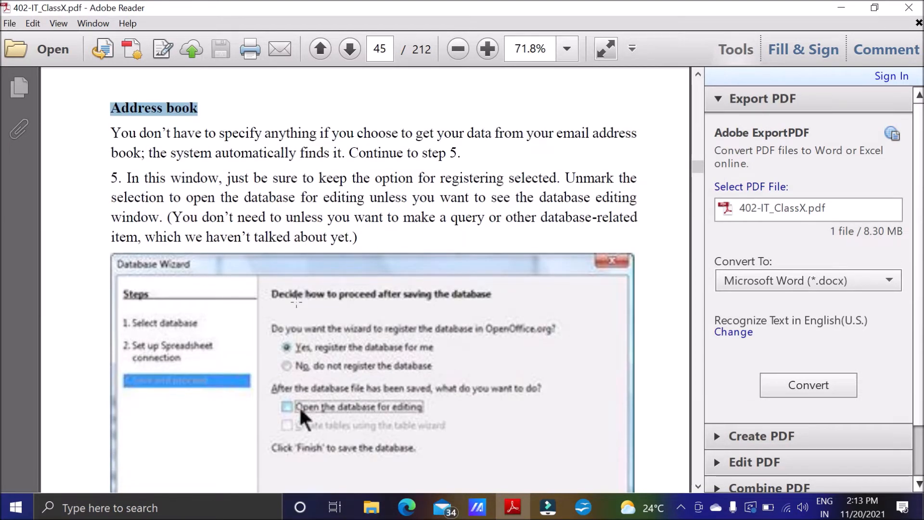
scroll(229, 199, down, 1)
scroll(364, 216, down, 6)
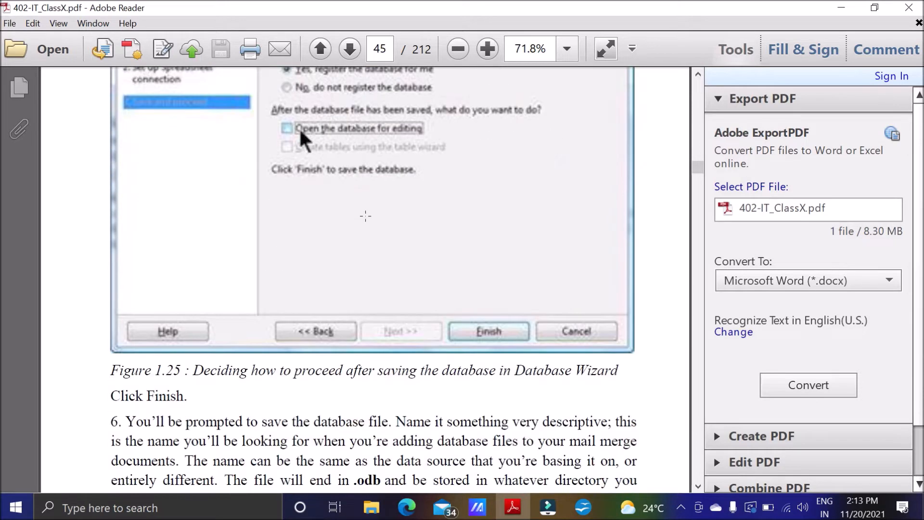
scroll(365, 216, down, 4)
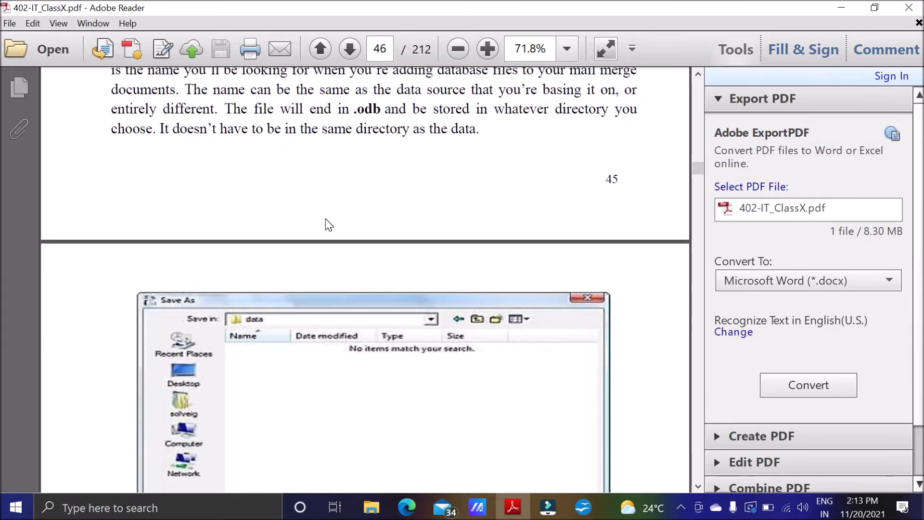
scroll(326, 219, up, 1)
click(126, 119)
drag(143, 117, 404, 123)
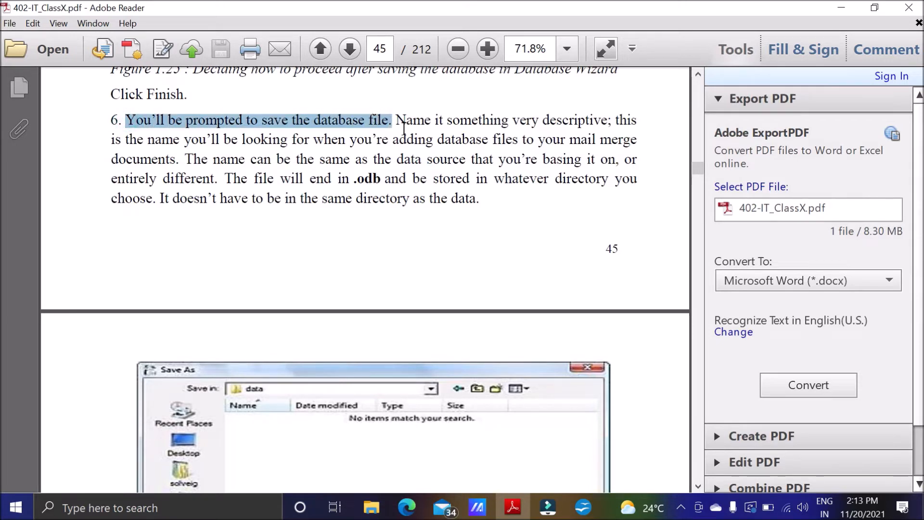
Return to Writer, set the existing database type to Spreadsheet and proceed to its connection settings.
click(582, 507)
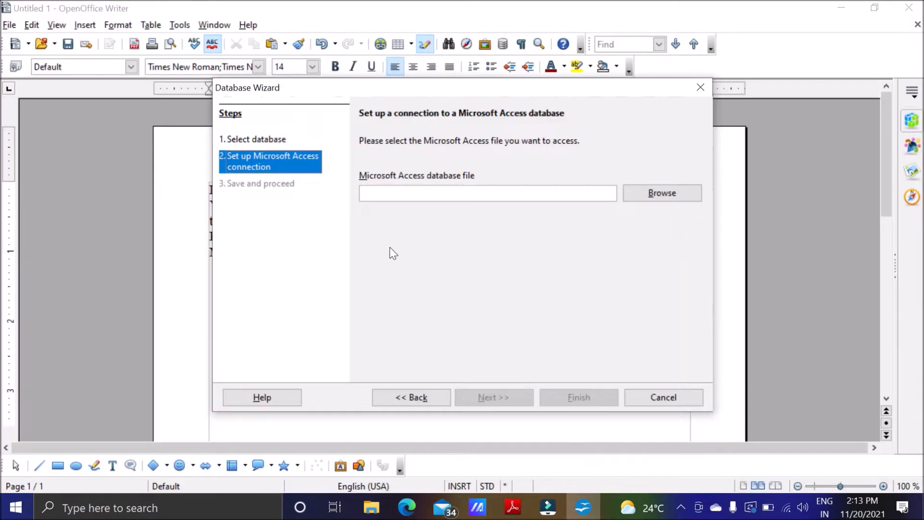
click(425, 397)
click(446, 336)
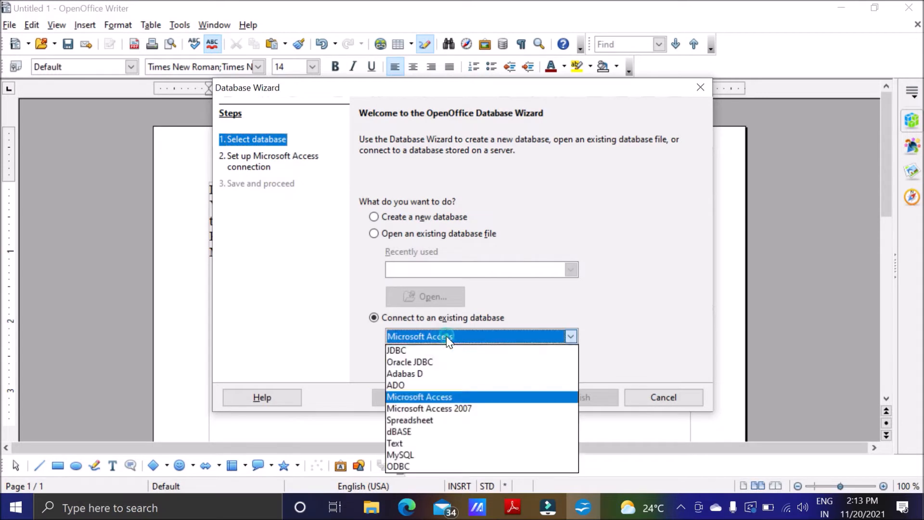
click(423, 420)
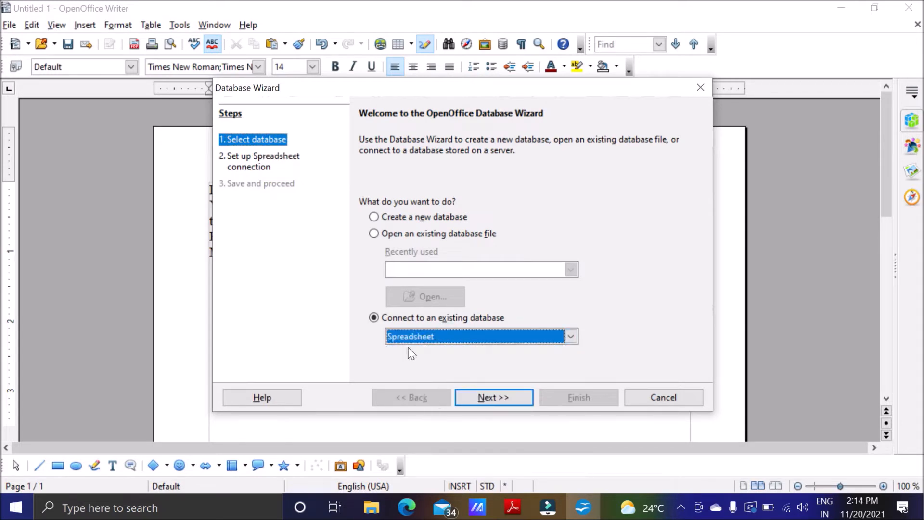
click(463, 397)
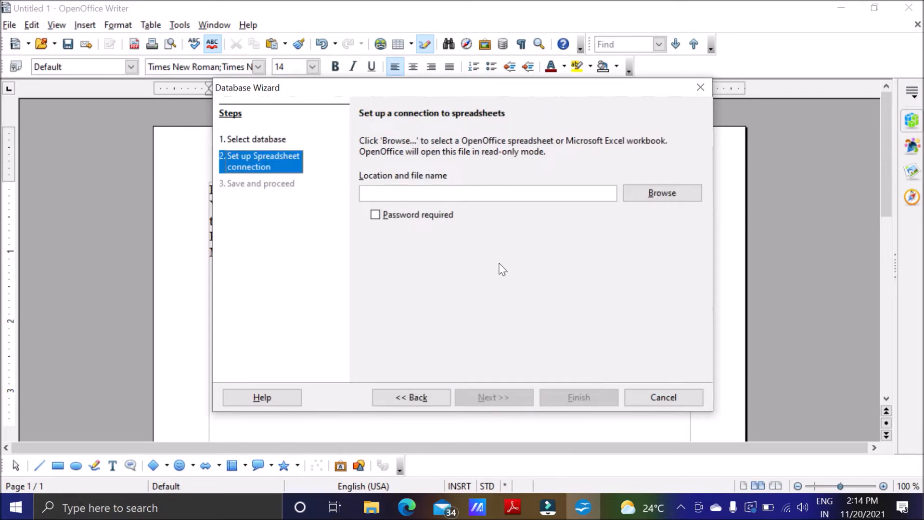
Browse the Desktop files and set the spreadsheet LinkingData as the file to connect.
click(647, 197)
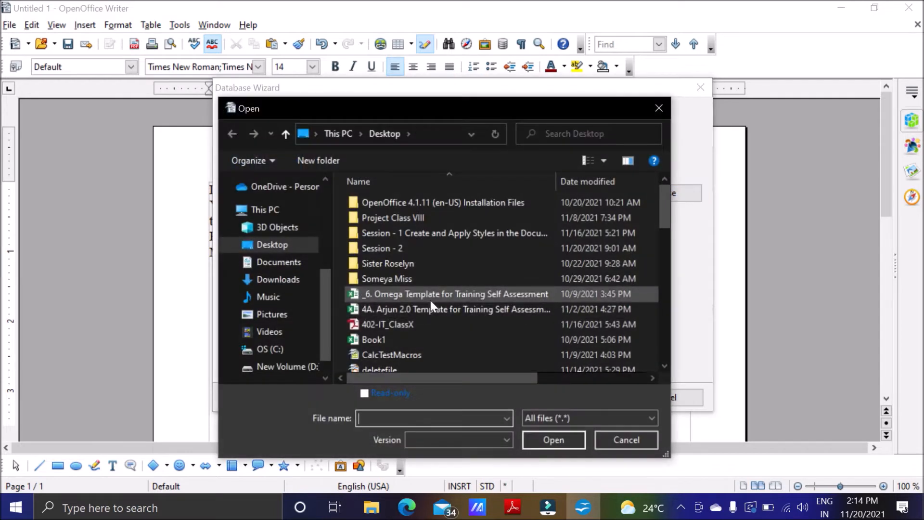
scroll(420, 333, down, 5)
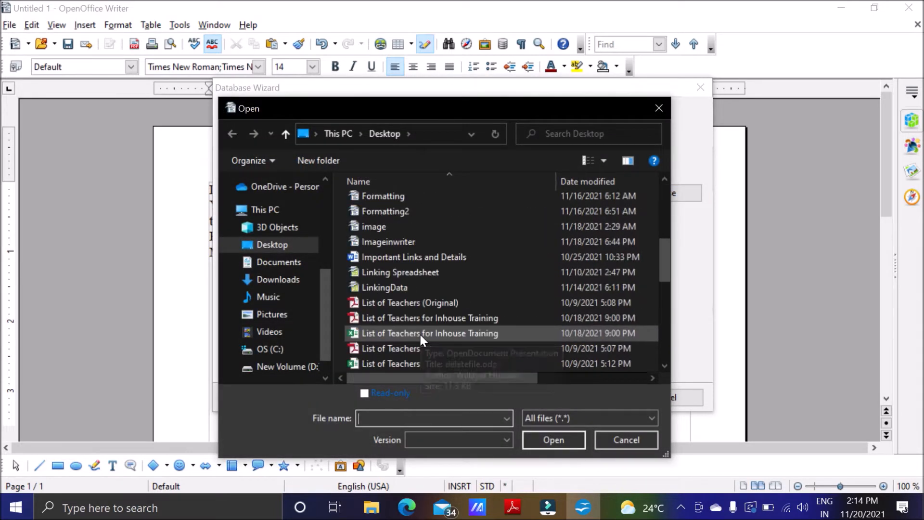
scroll(420, 333, down, 8)
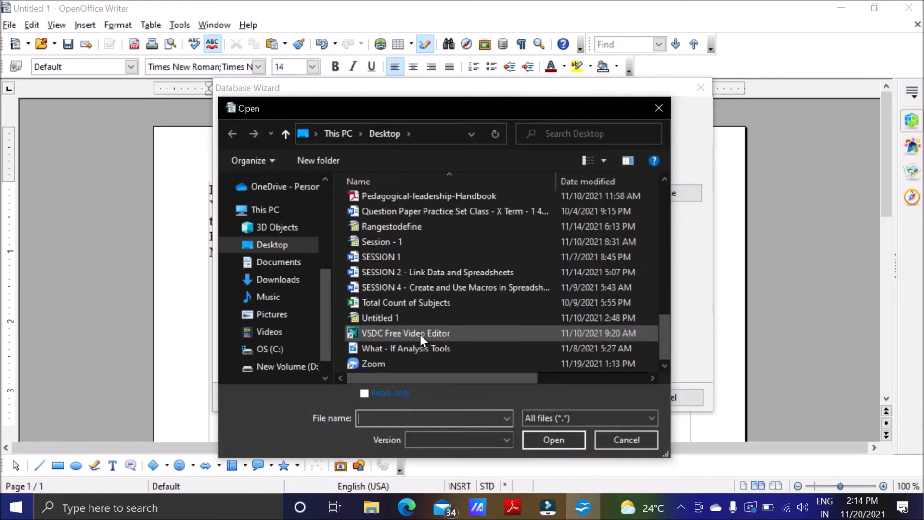
scroll(419, 333, up, 1)
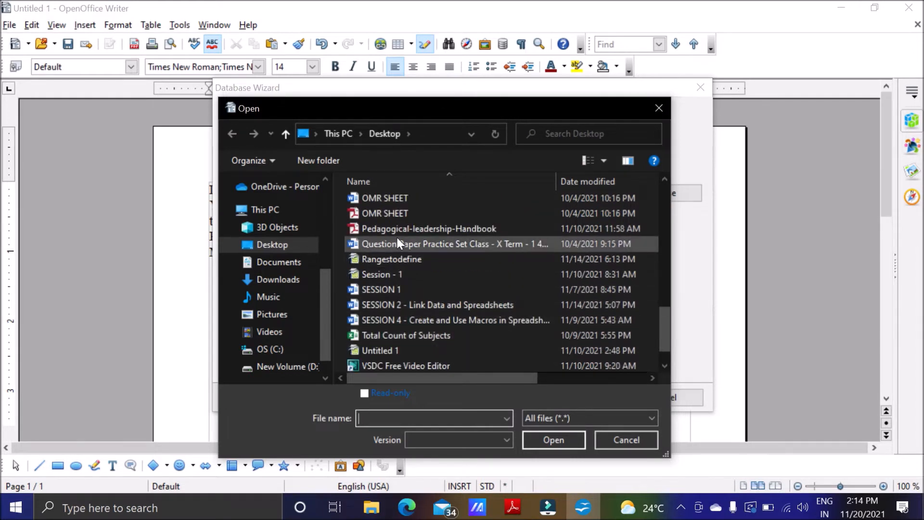
scroll(396, 238, up, 4)
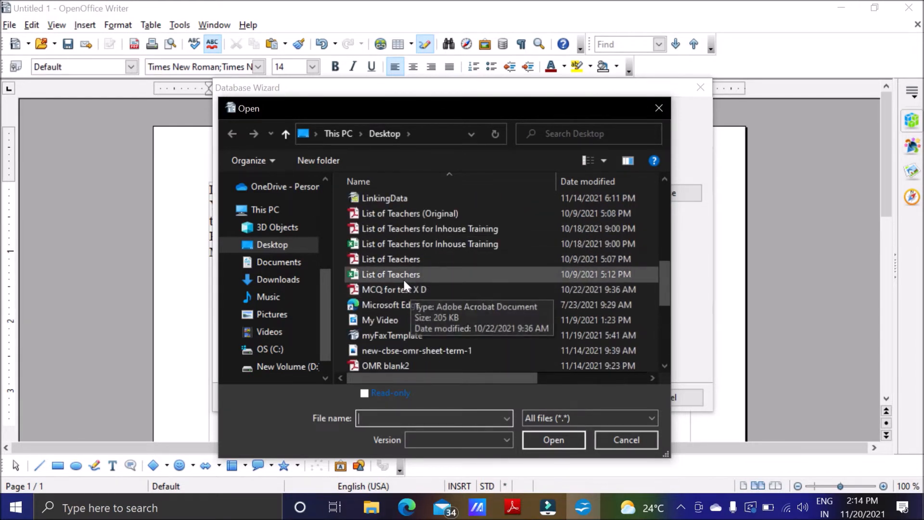
scroll(398, 245, up, 8)
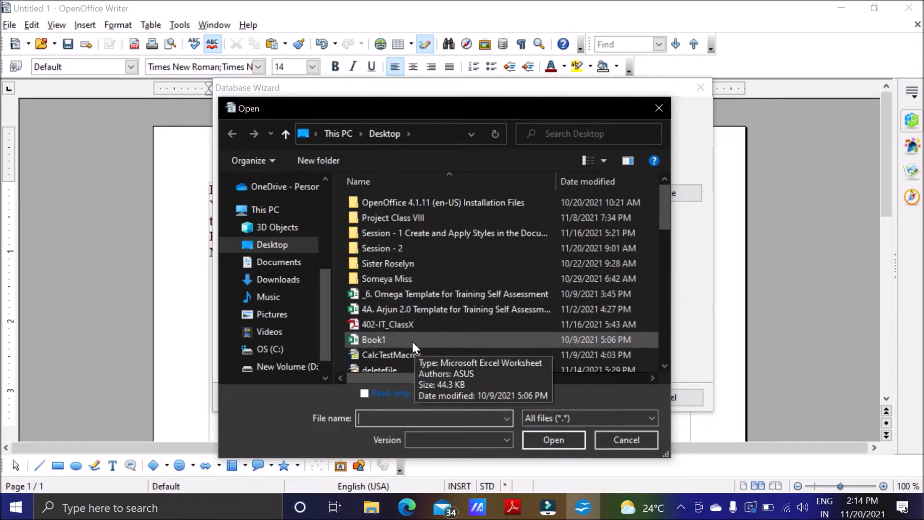
scroll(410, 343, down, 2)
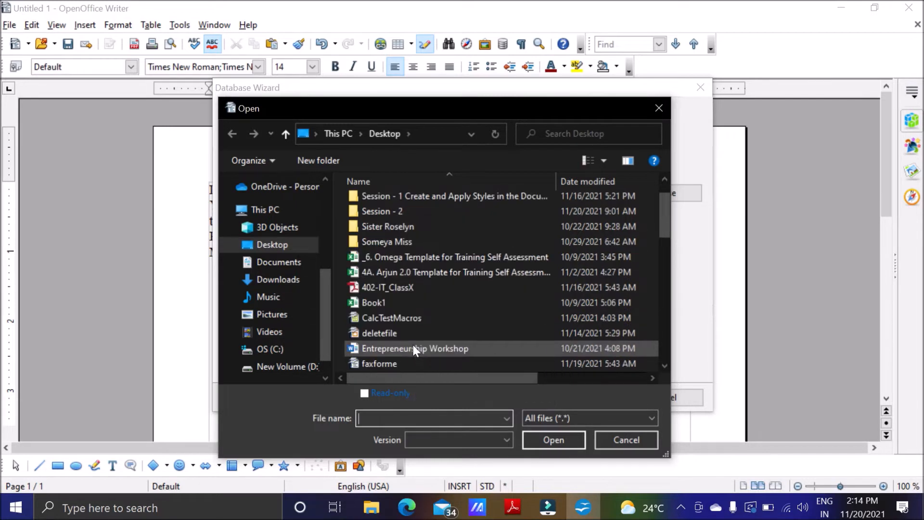
scroll(414, 346, down, 1)
scroll(415, 345, down, 2)
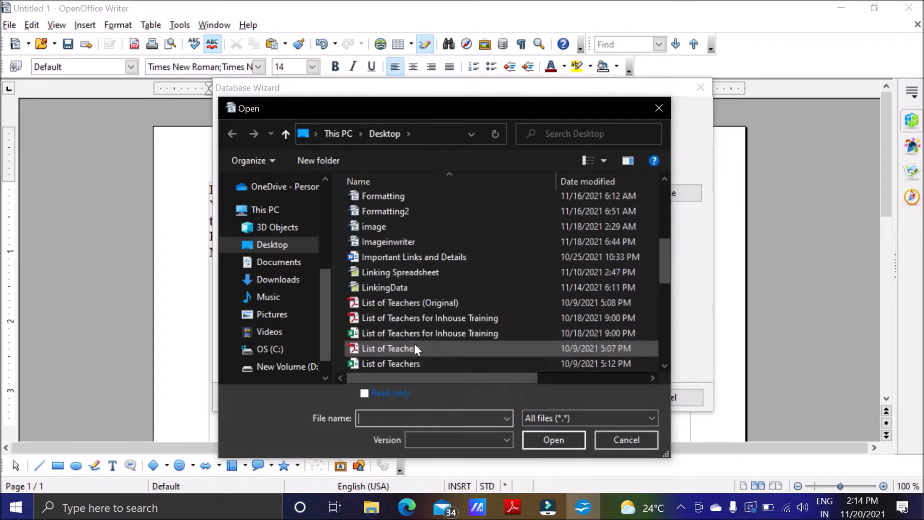
click(383, 288)
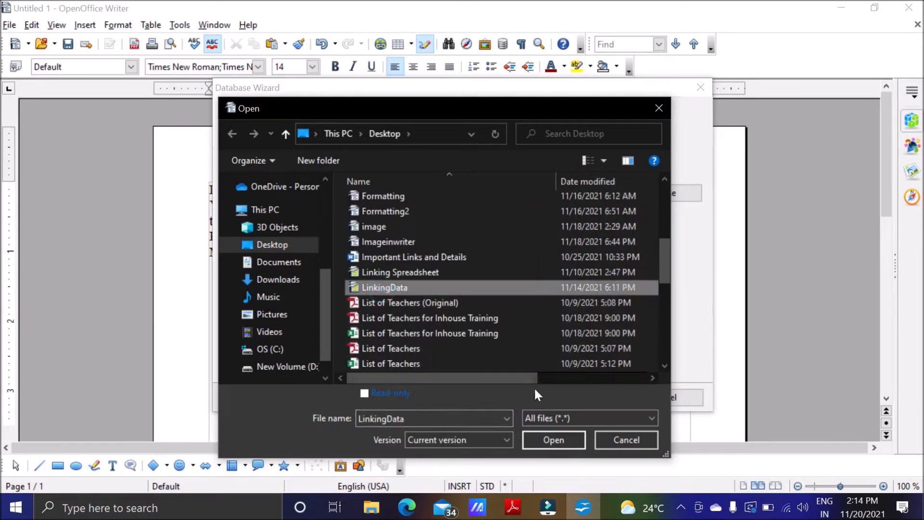
click(548, 438)
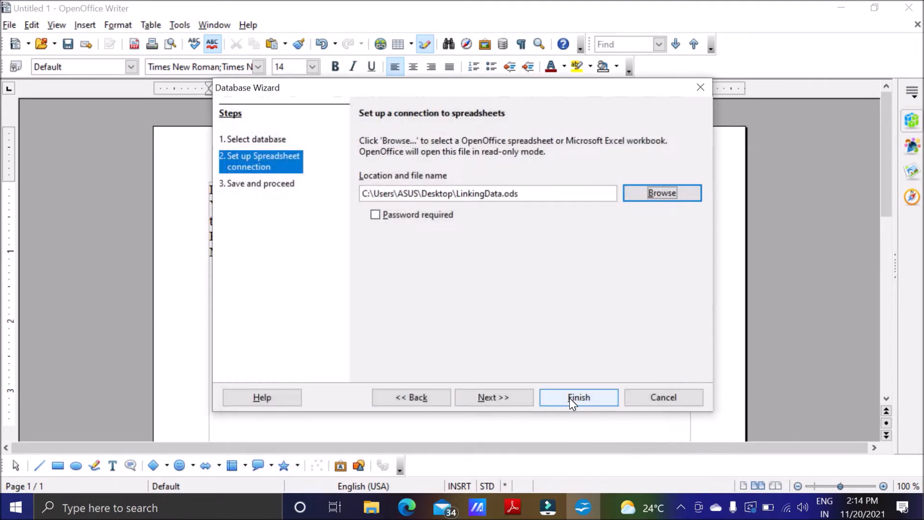
Finish the spreadsheet connection setup, but cancel saving the database file to get to the save and proceed options.
click(570, 398)
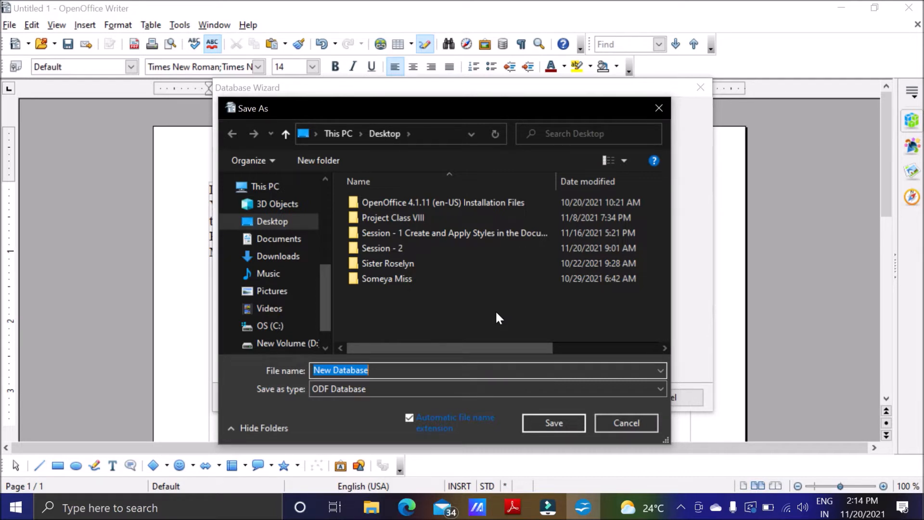
click(614, 421)
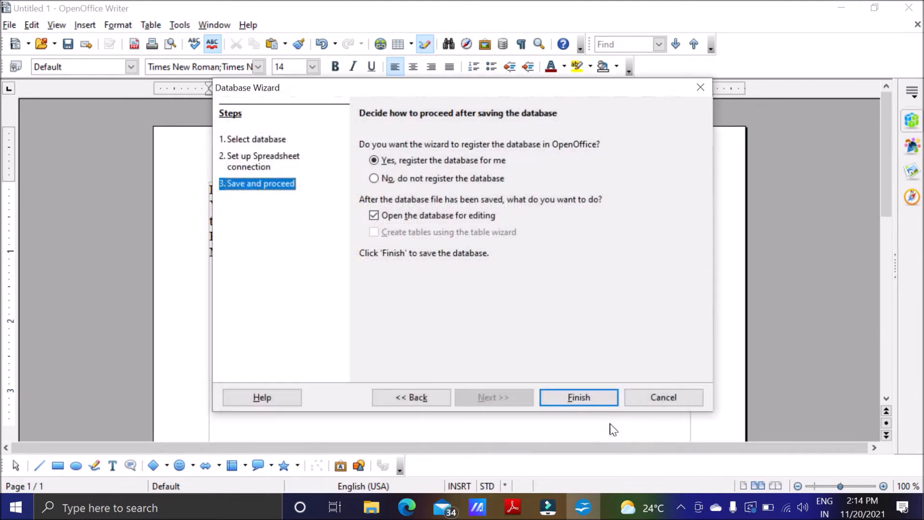
Return the Database Wizard to its database selection page, switch to the textbook PDF and read step 7 on viewing databases.
click(424, 396)
click(423, 396)
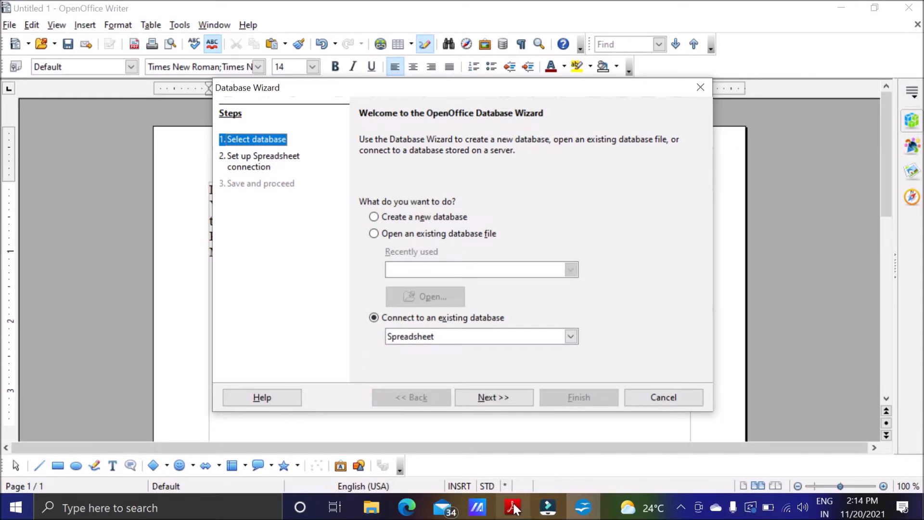
mouse_move(512, 507)
click(506, 480)
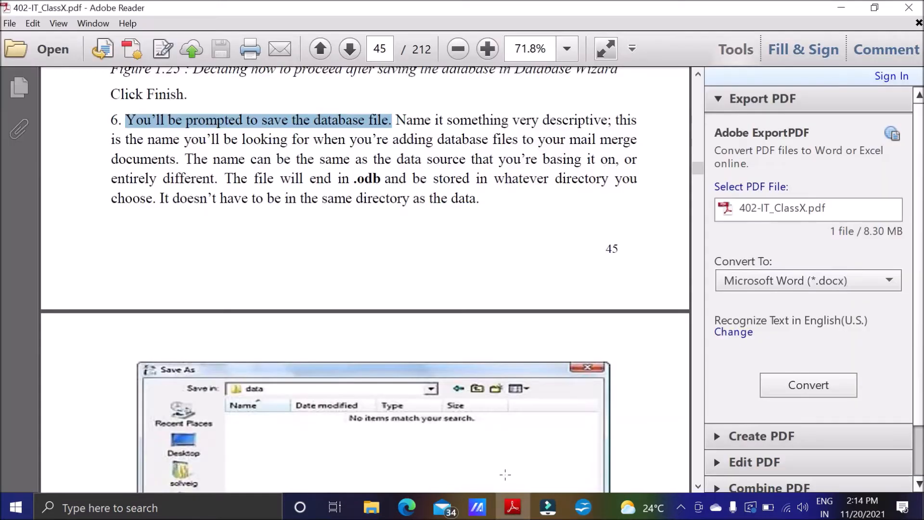
scroll(431, 276, down, 3)
scroll(367, 326, down, 2)
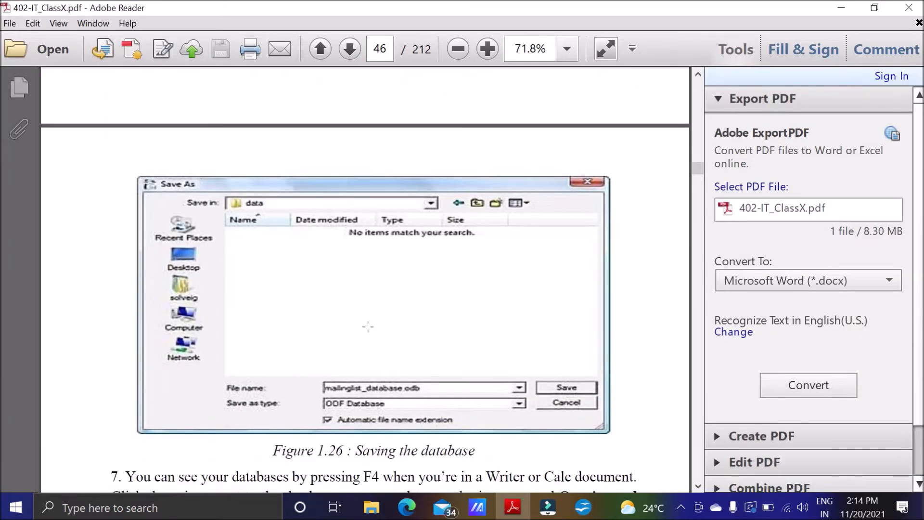
scroll(632, 389, down, 5)
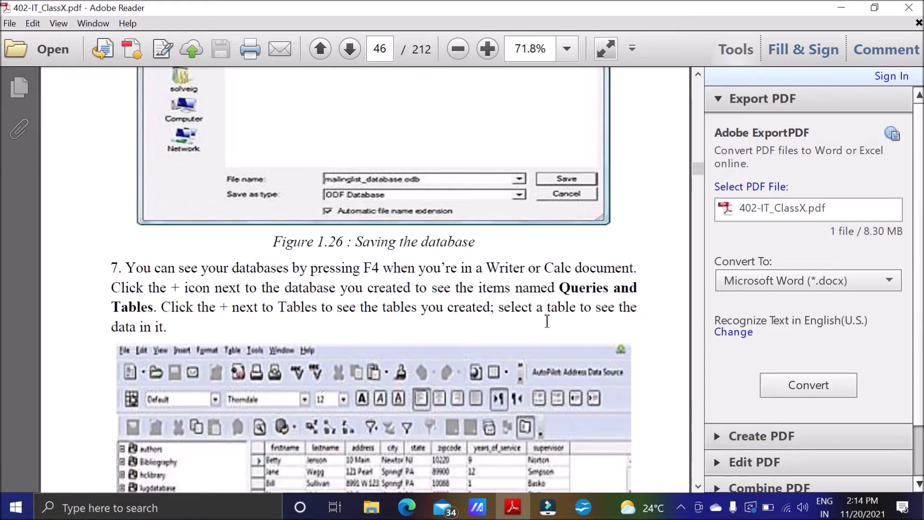
Return to Writer, cancel the Database Wizard and display the biblio table of the Bibliography database among the data sources.
click(595, 503)
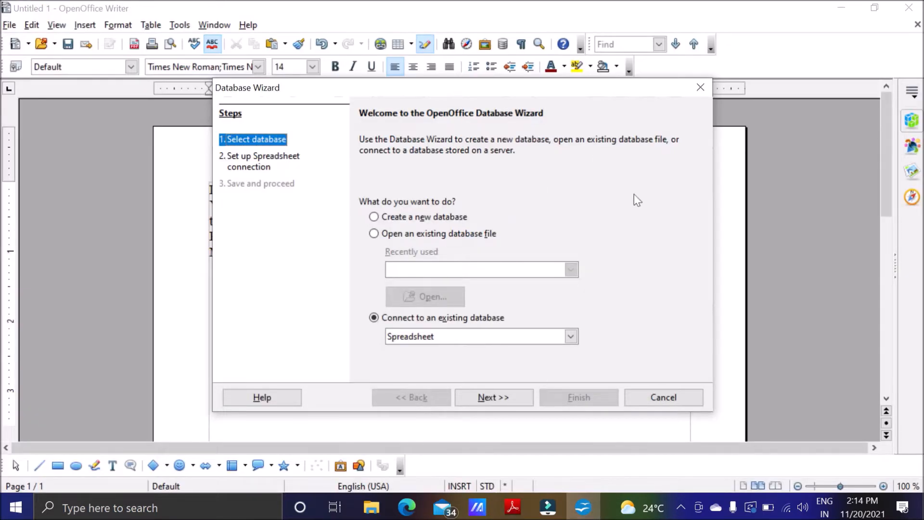
click(663, 396)
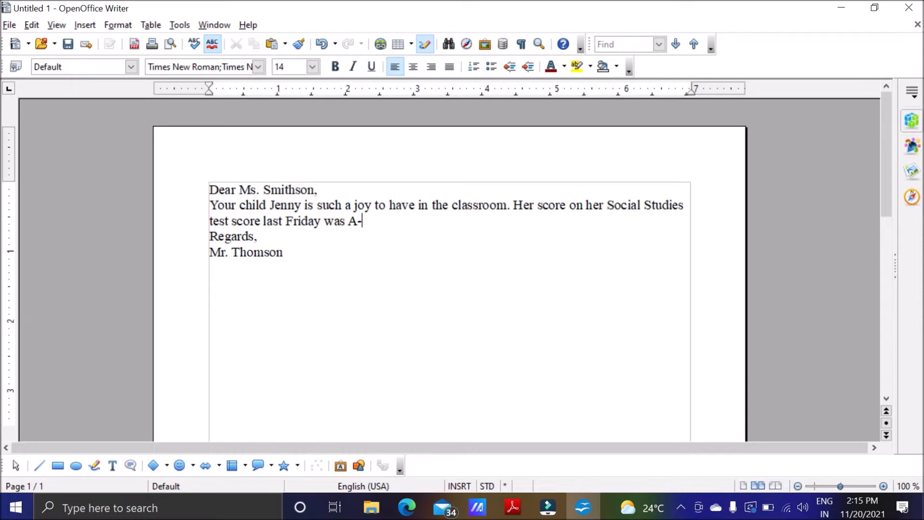
key(F4)
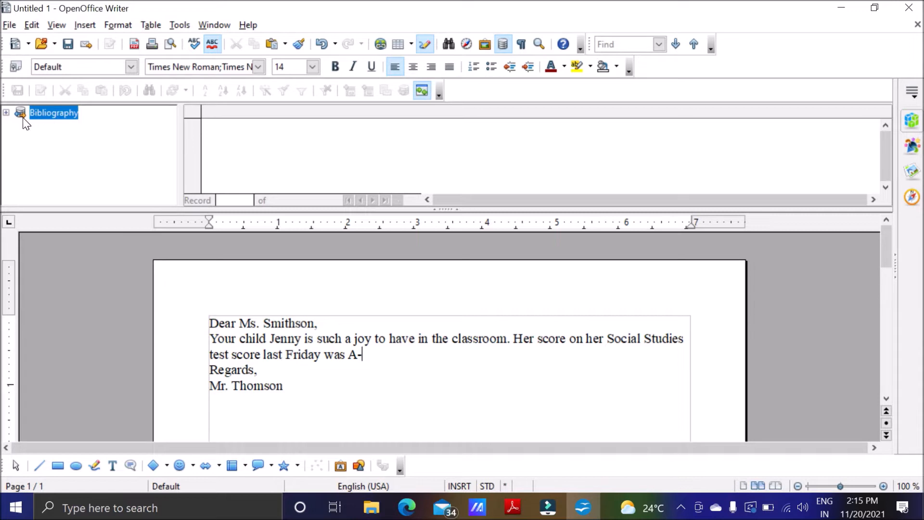
click(5, 112)
click(20, 140)
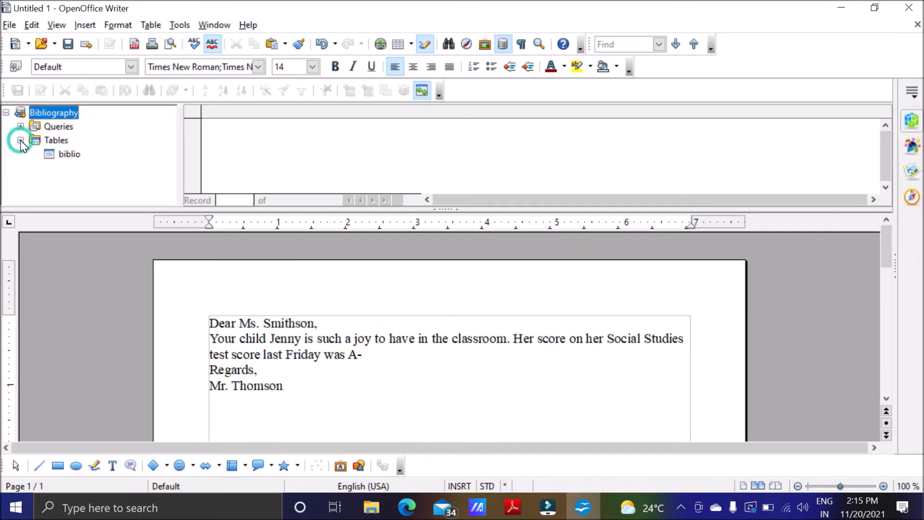
click(73, 155)
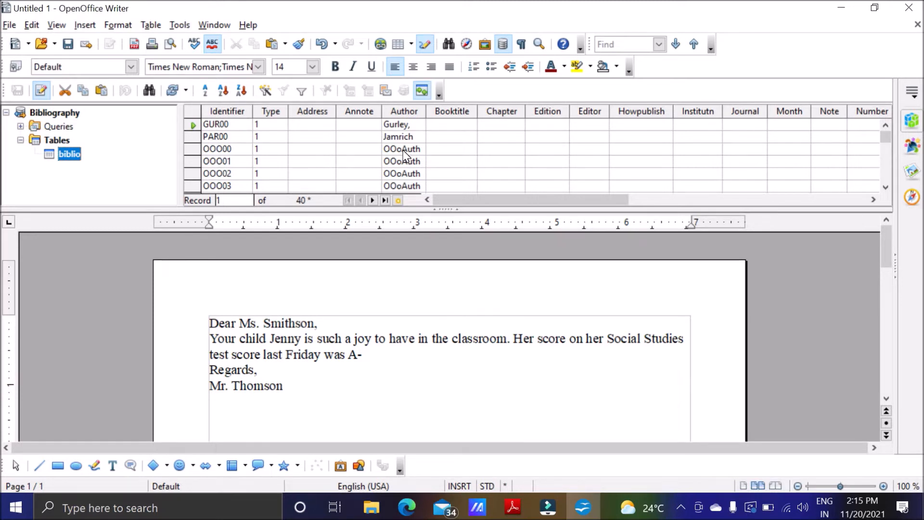
Reread step 7 in the textbook PDF, marking "F4", the + icon and the words "Queries and".
click(512, 507)
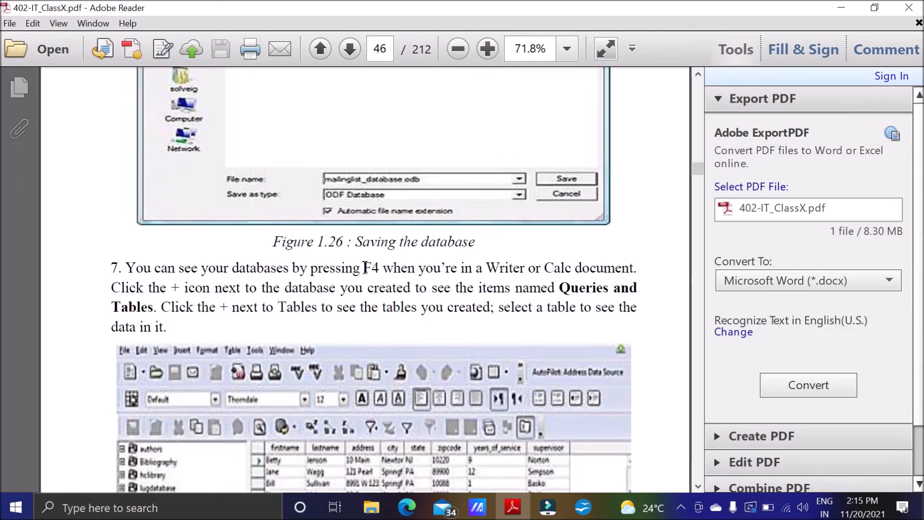
mouse_move(364, 267)
mouse_down()
mouse_move(392, 268)
mouse_move(382, 268)
mouse_up()
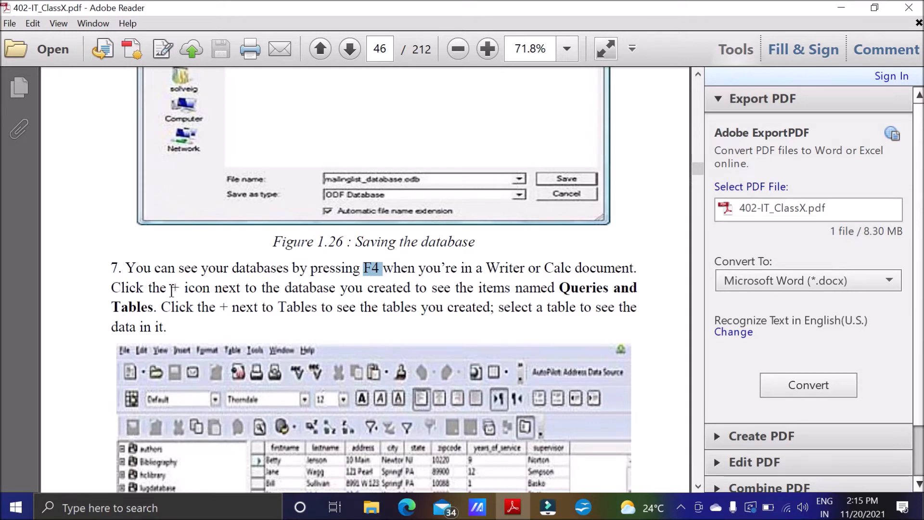
drag(173, 288, 208, 288)
click(567, 287)
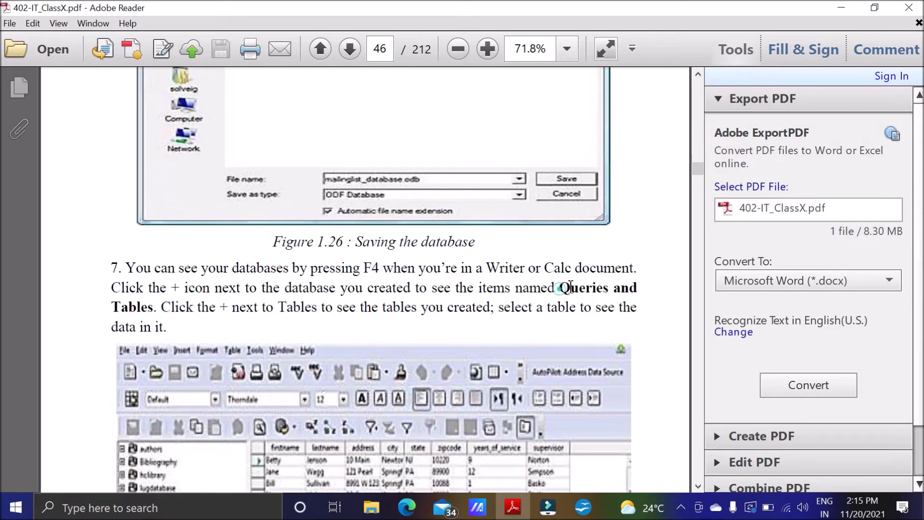
drag(570, 287, 639, 288)
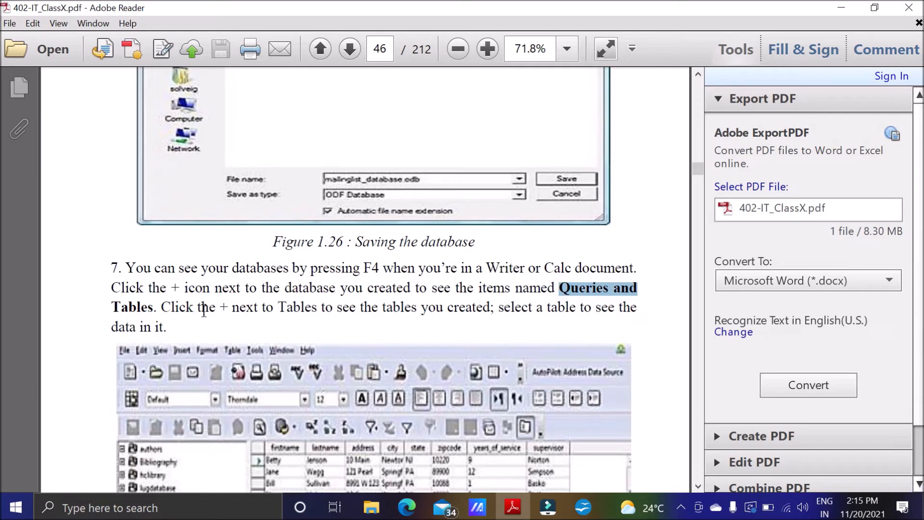
Read on through the end of database creation to the section "Merging The Data Source With Main Document", marking its heading.
scroll(363, 309, down, 3)
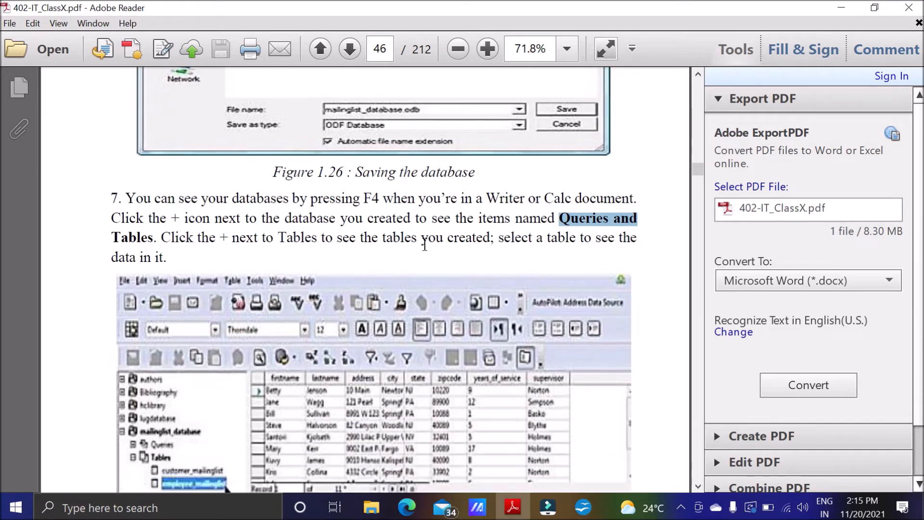
scroll(424, 245, down, 3)
scroll(590, 245, down, 7)
scroll(590, 245, down, 14)
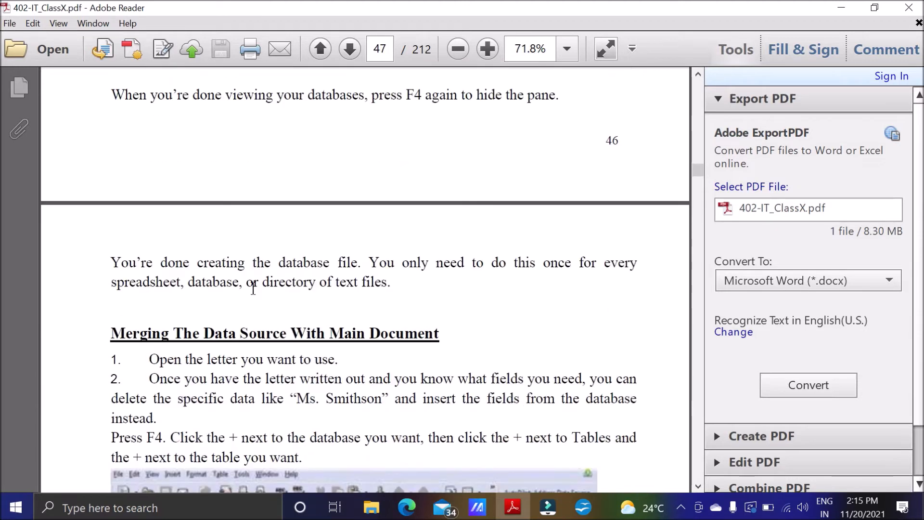
scroll(243, 317, down, 3)
drag(109, 266, 497, 269)
scroll(498, 269, down, 14)
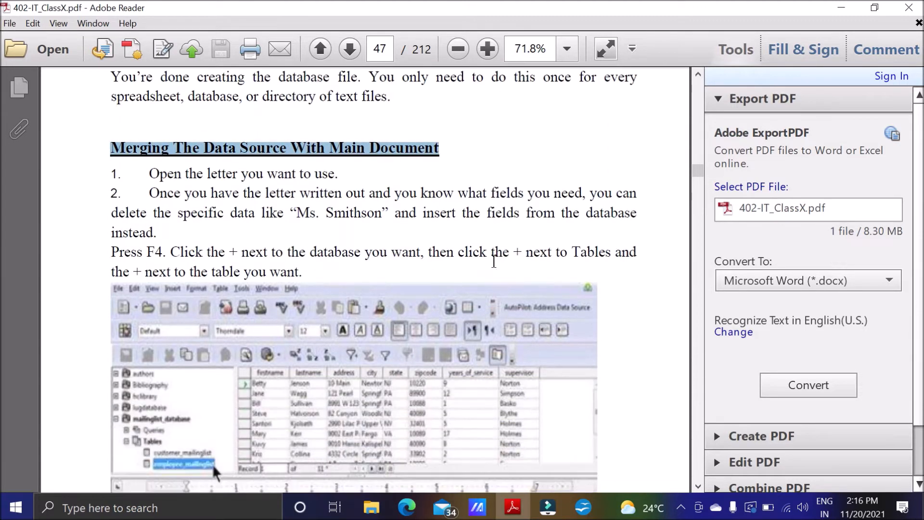
Read step 3 on placing fields in the letter, marking "Click and hold down on the name of the first field" and "drag the field you want".
scroll(516, 316, down, 3)
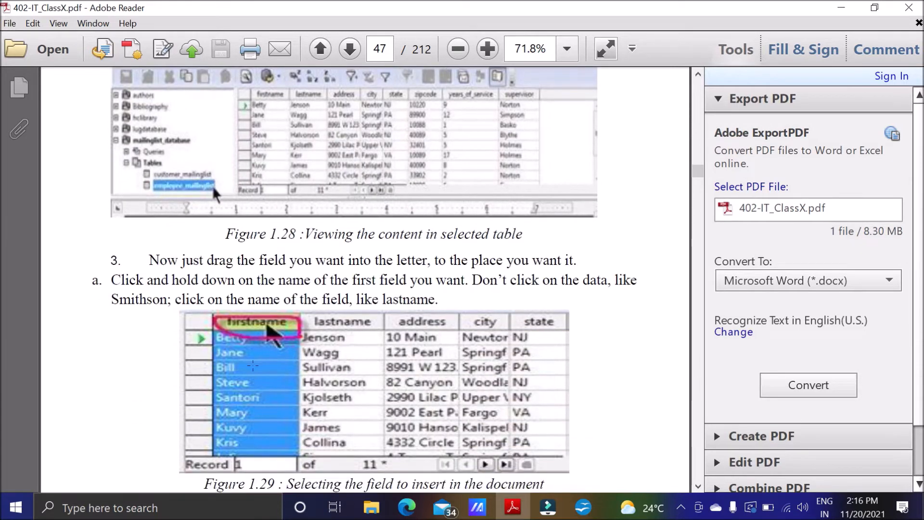
drag(111, 280, 407, 279)
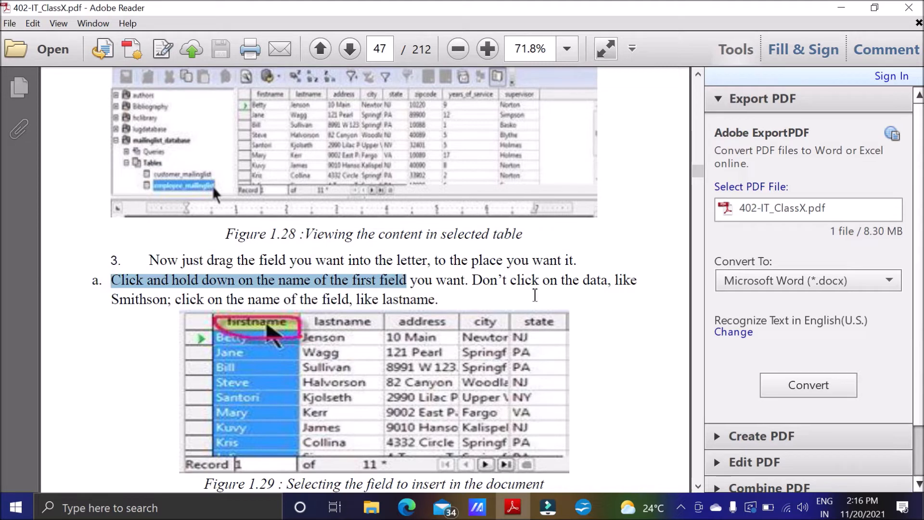
drag(201, 258, 344, 260)
scroll(519, 316, down, 8)
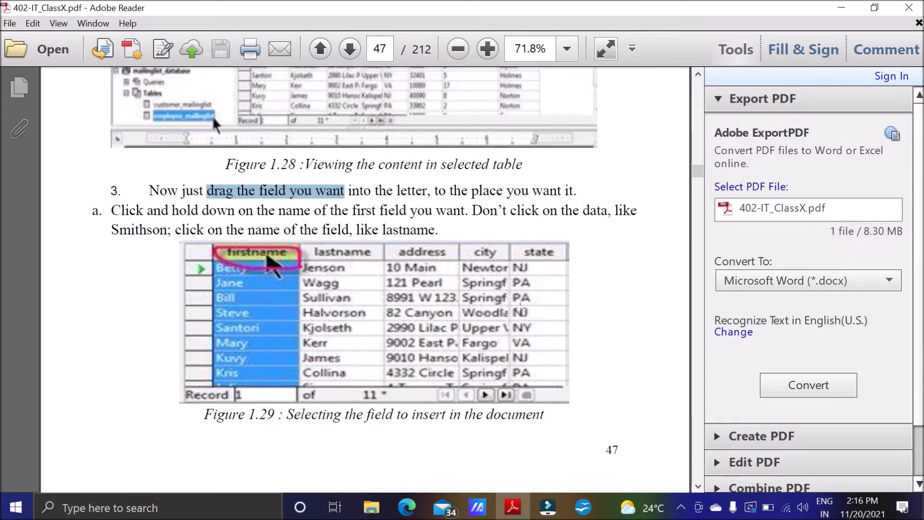
scroll(519, 316, down, 10)
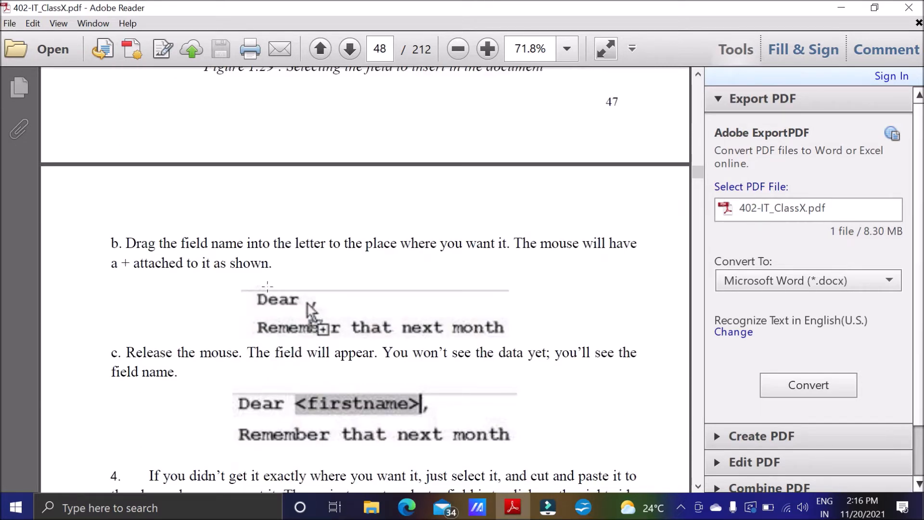
Return to Writer and insert the biblio table's Author field before the comma in the letter's greeting.
click(583, 507)
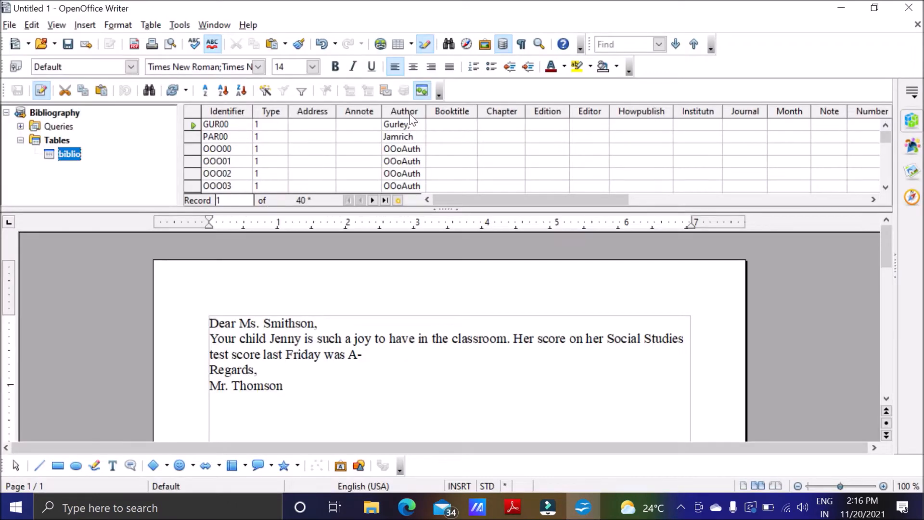
drag(411, 117, 370, 277)
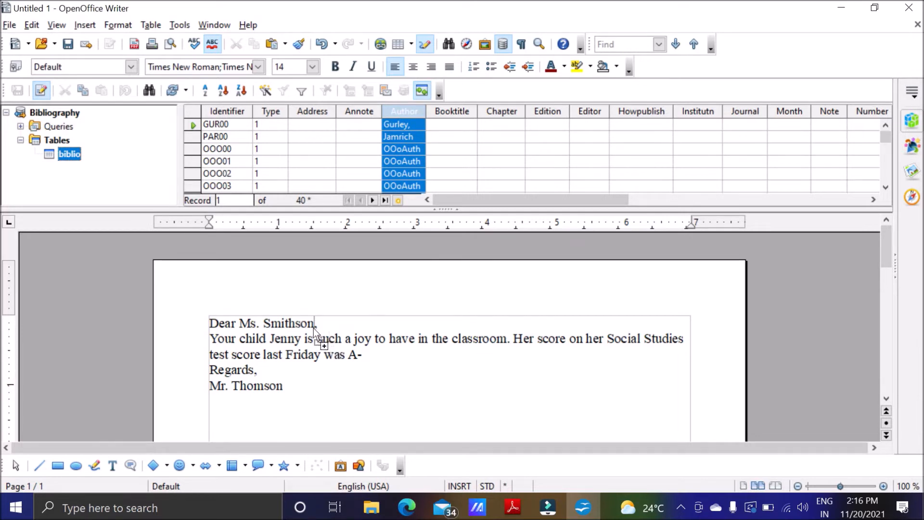
drag(302, 327, 314, 327)
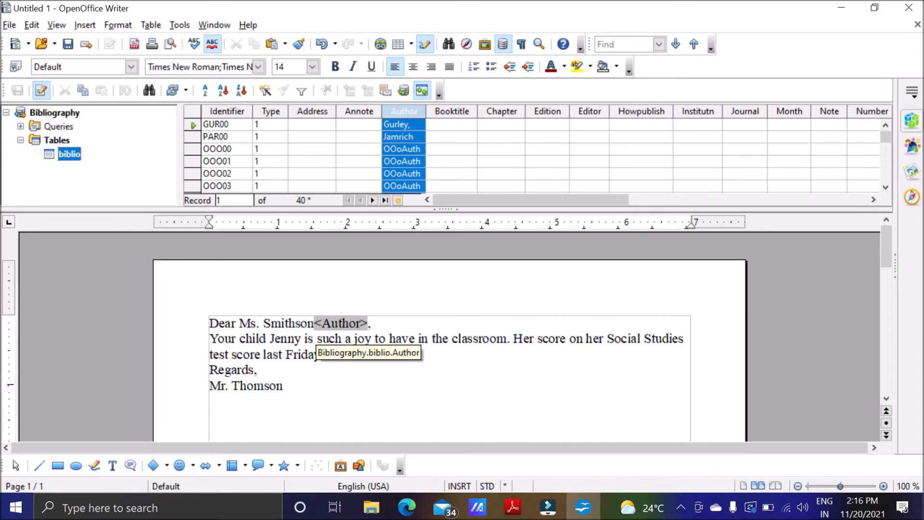
Delete the recipient's title and name from the greeting, keeping "Dear" and the Author field.
click(310, 326)
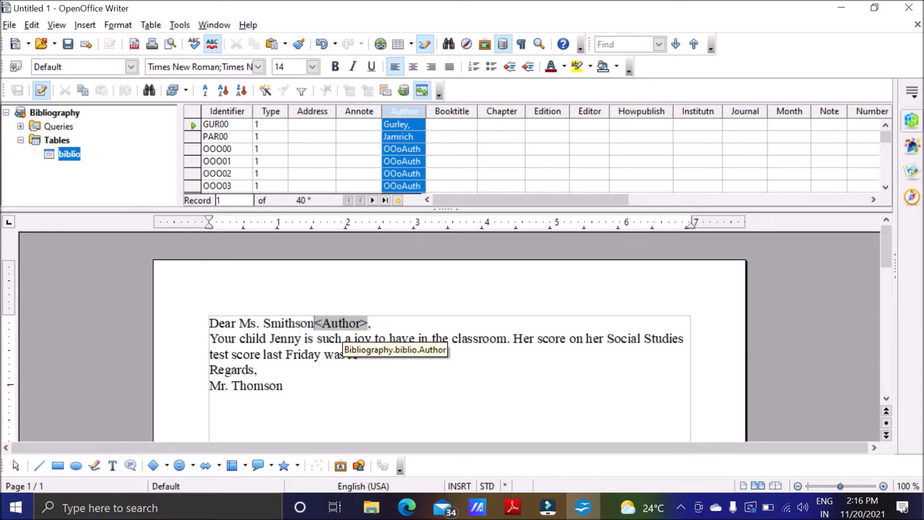
key(BackSpace)
key(BackSpace)
key(BackSpace)
key(BackSpace)
key(BackSpace)
key(BackSpace)
key(BackSpace)
key(BackSpace)
key(BackSpace)
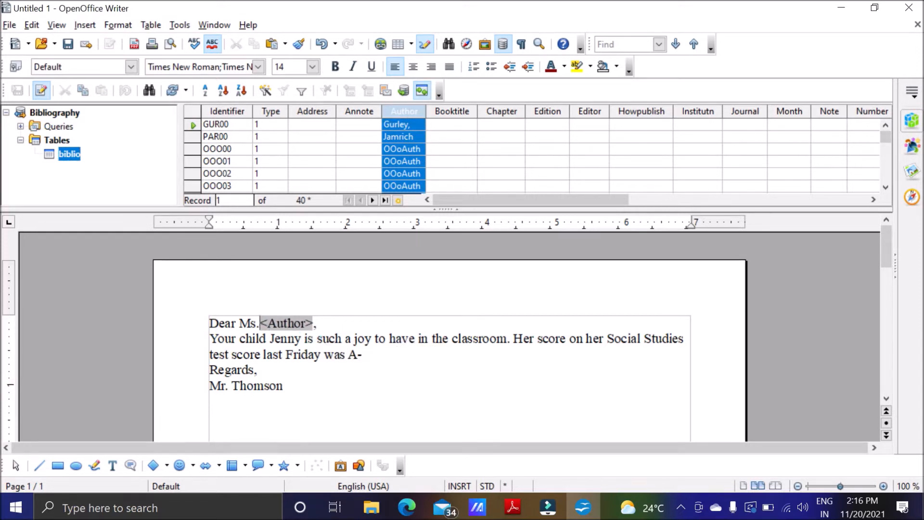
key(BackSpace)
key(BackSpace)
key(BackSpace)
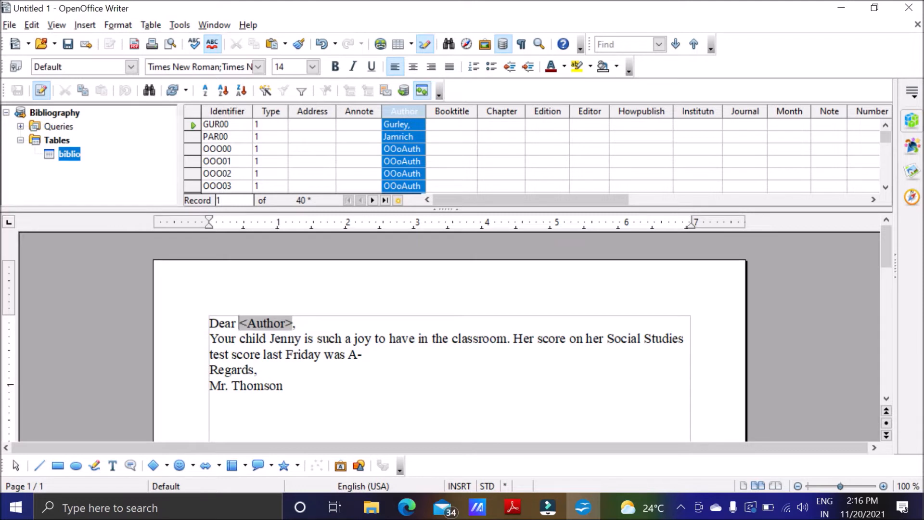
scroll(888, 183, down, 5)
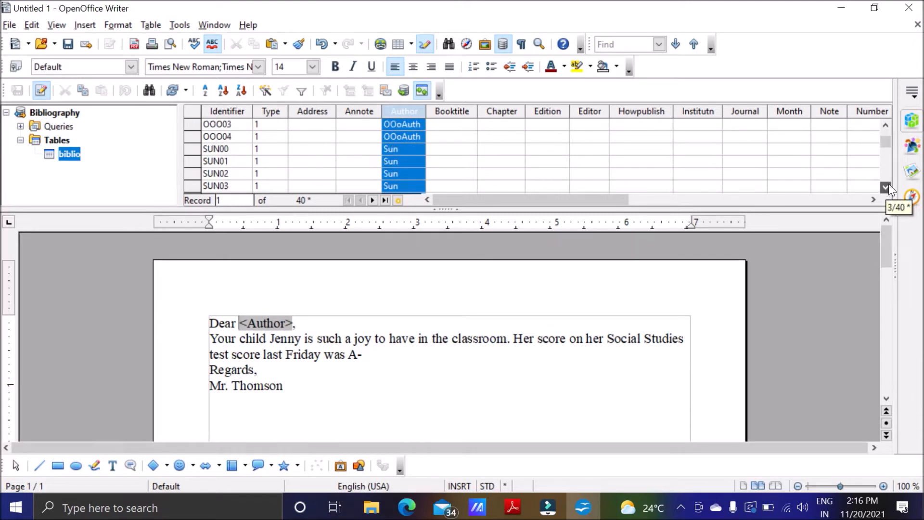
scroll(888, 134, up, 4)
click(887, 125)
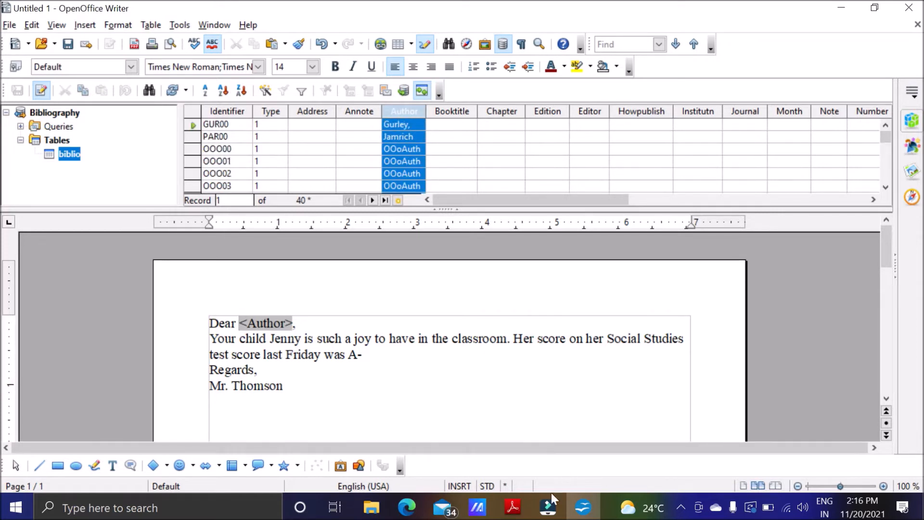
Switch to the textbook PDF and read steps 4 to 7 on moving and formatting fields, marking <firstname> in the figure.
mouse_move(513, 510)
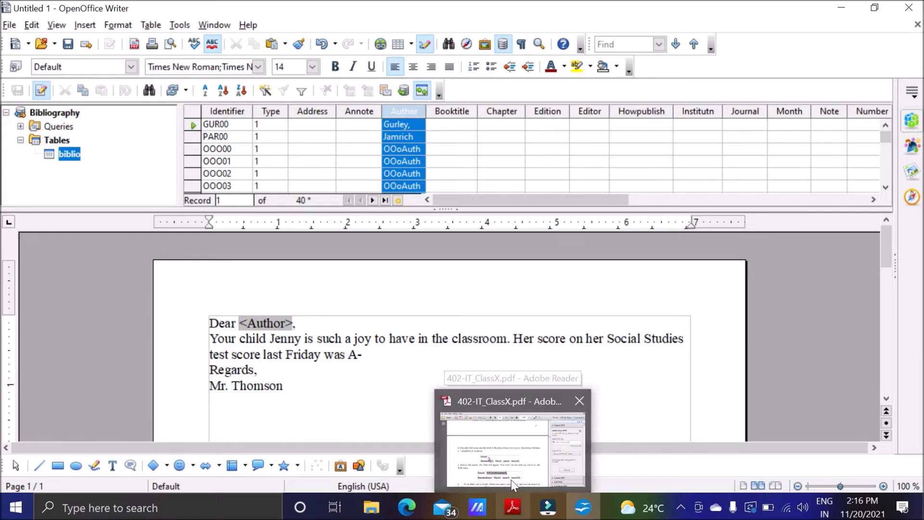
click(506, 438)
scroll(430, 377, down, 2)
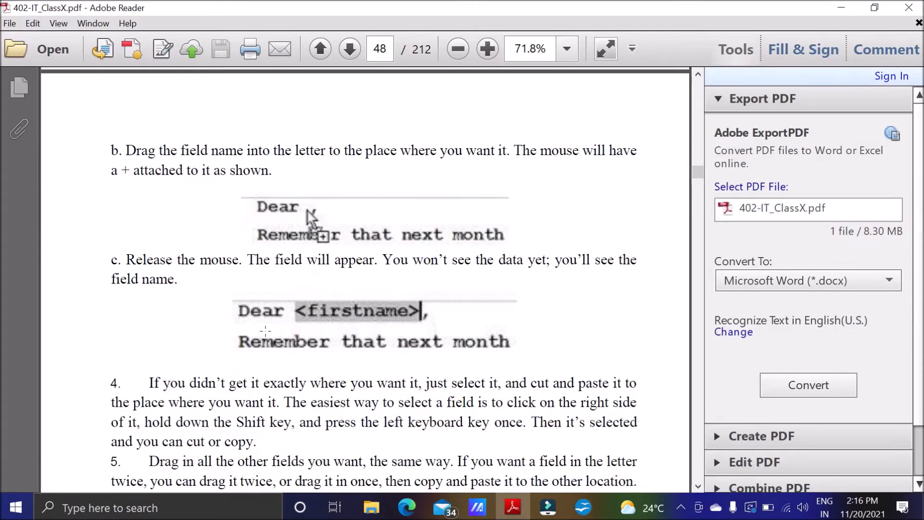
drag(294, 302, 424, 324)
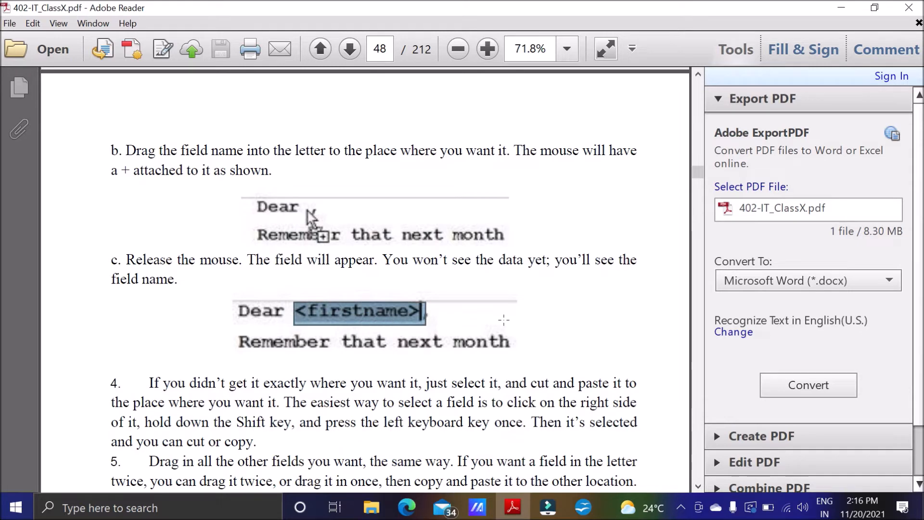
scroll(504, 319, down, 4)
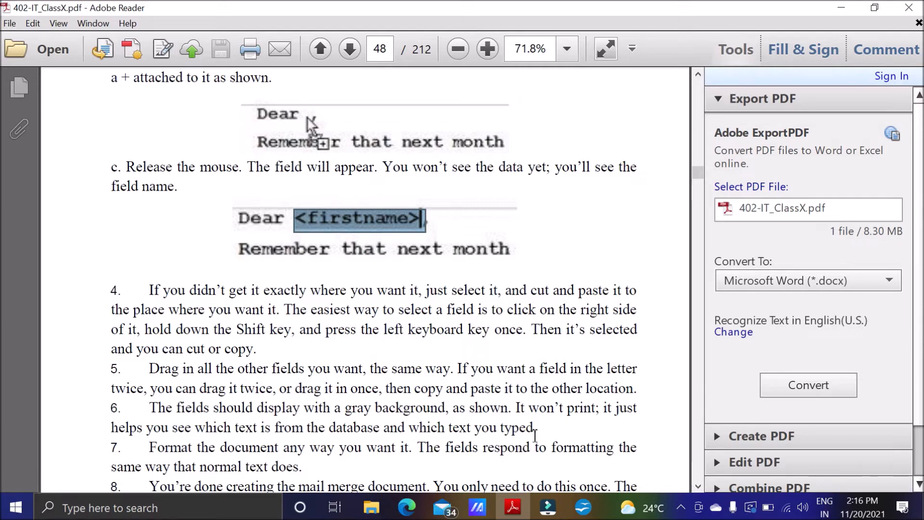
Return to Writer and move the Author field from the greeting to the end of the "Regards," line.
click(584, 507)
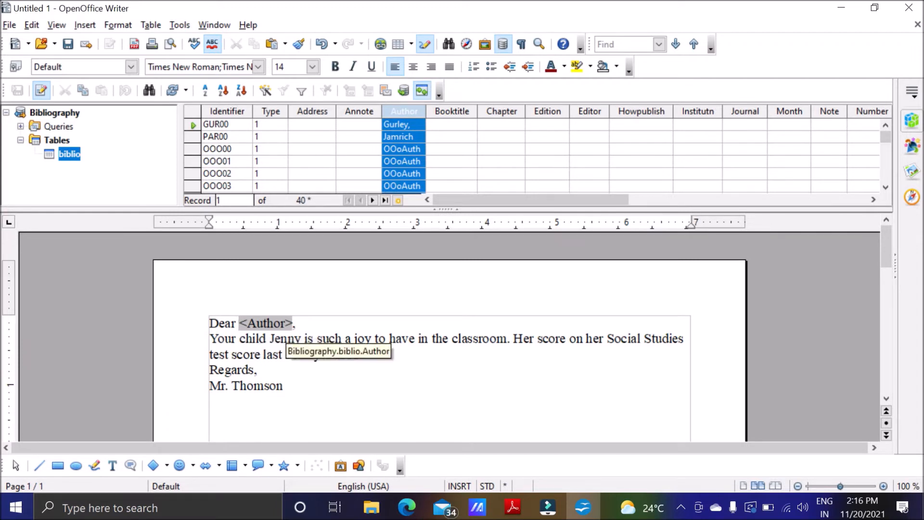
drag(293, 324, 250, 324)
key(ctrl+c)
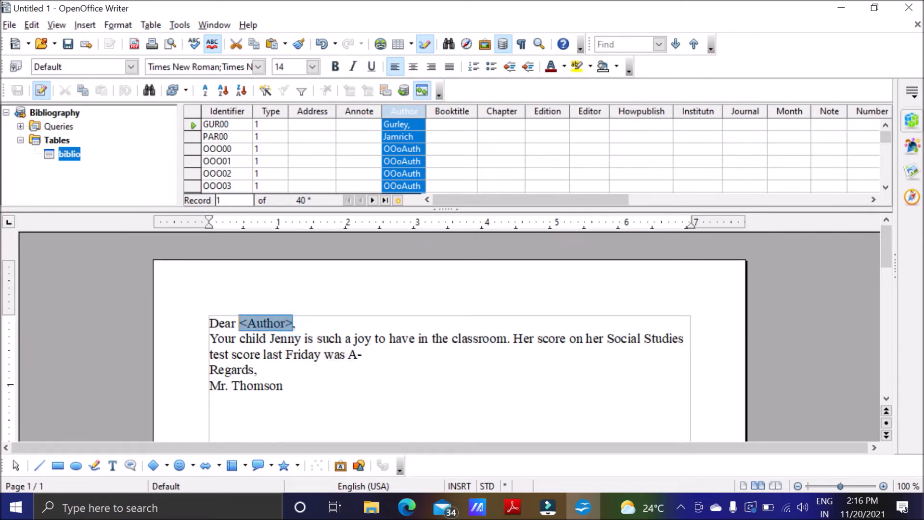
key(Delete)
click(260, 370)
key(ctrl+v)
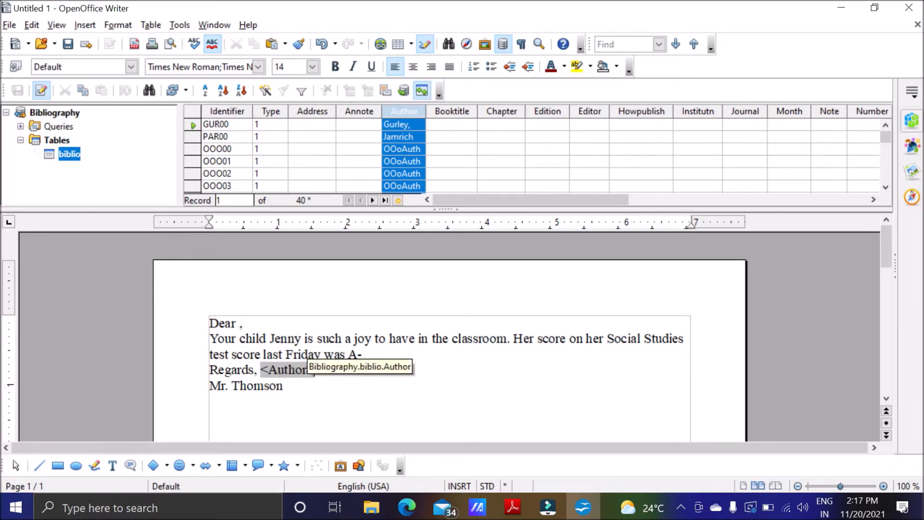
Move the Author field from the "Regards," line back to the greeting, before the comma after "Dear".
mouse_move(512, 507)
click(463, 475)
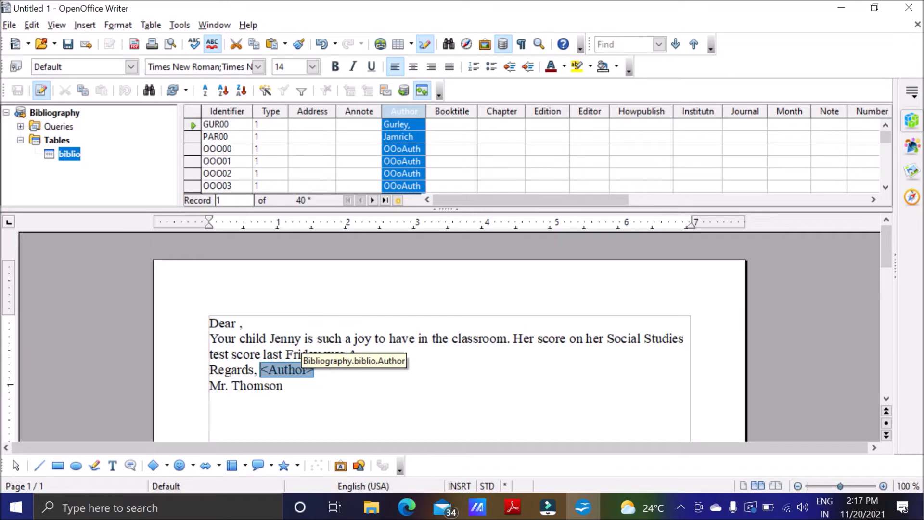
key(Delete)
click(239, 323)
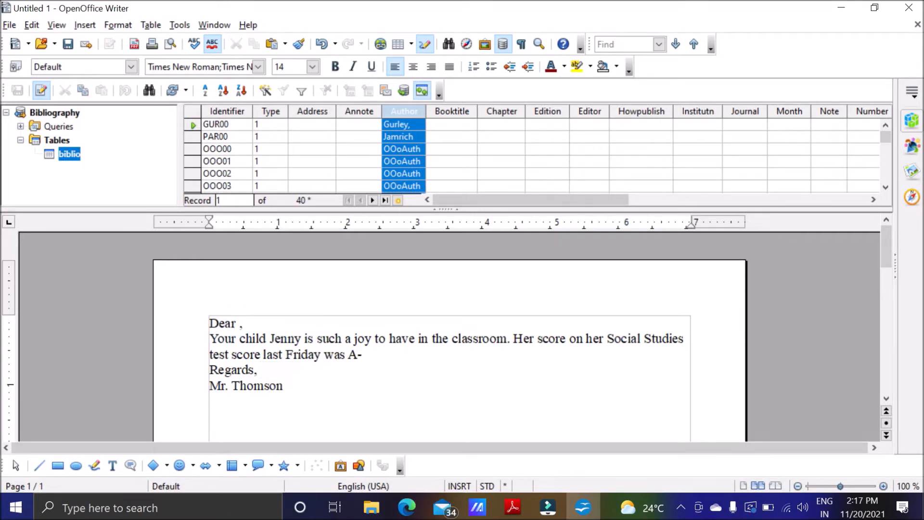
key(ctrl+v)
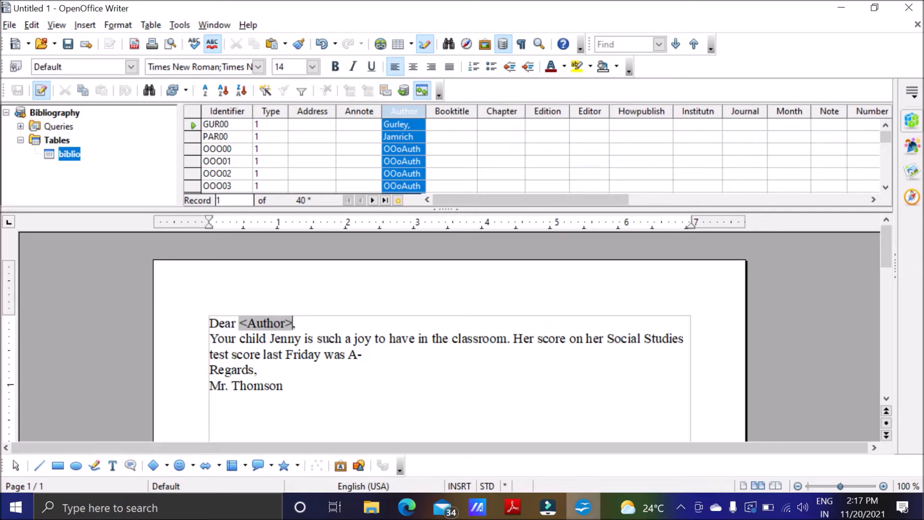
Switch to the textbook PDF and read steps 6 to 8 on gray field backgrounds, document formatting and the printing step.
click(513, 508)
scroll(448, 338, down, 3)
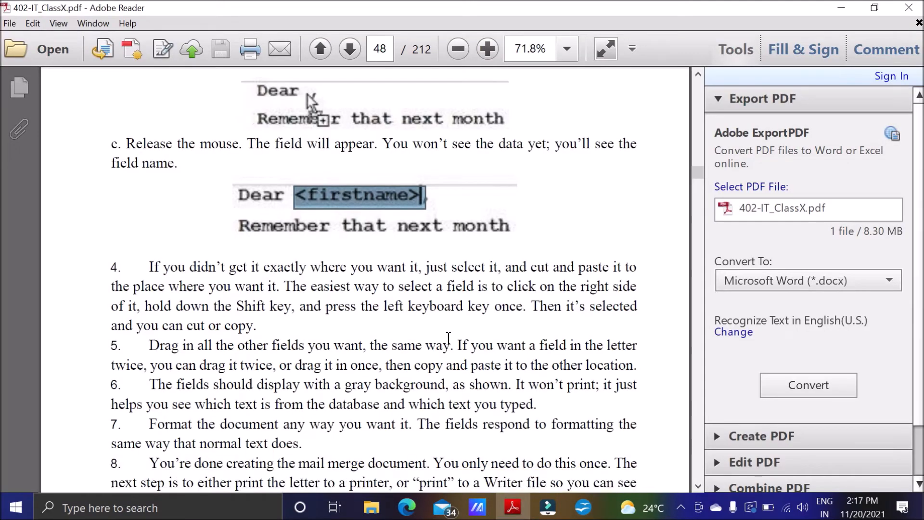
scroll(392, 356, down, 1)
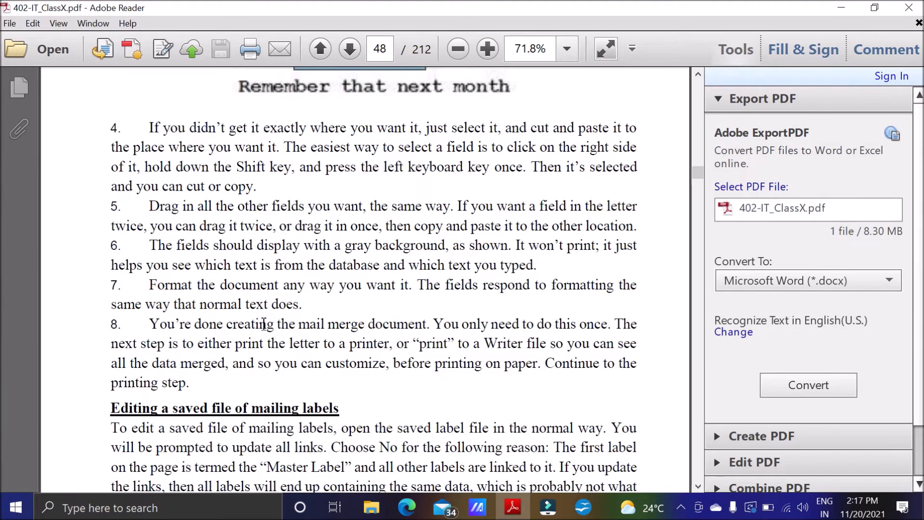
drag(220, 243, 444, 246)
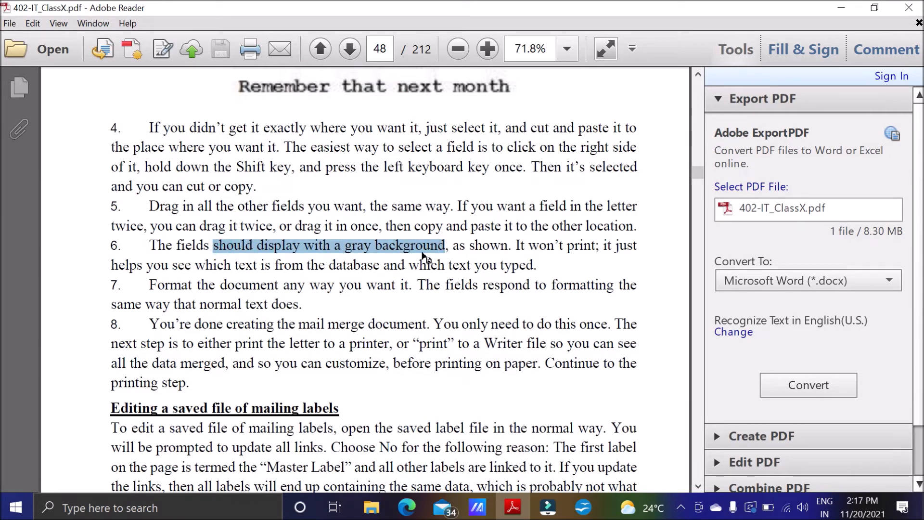
drag(529, 246, 599, 246)
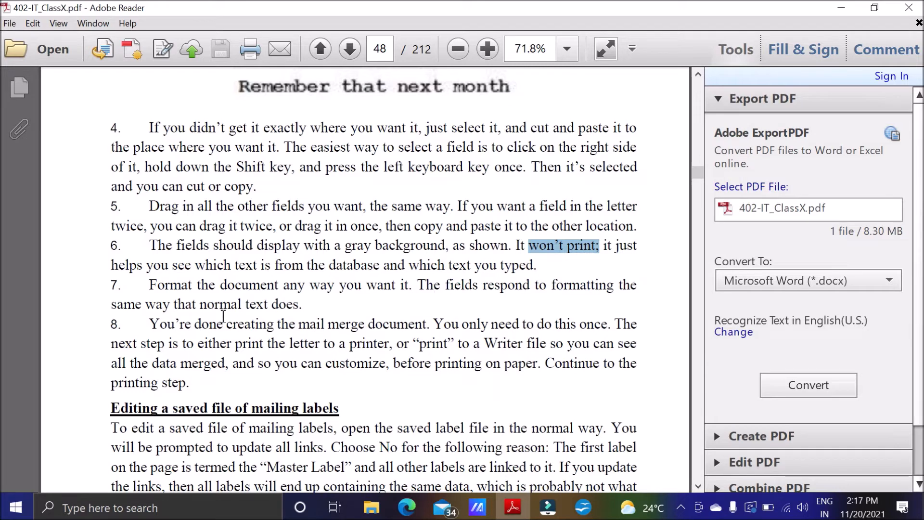
drag(150, 286, 441, 285)
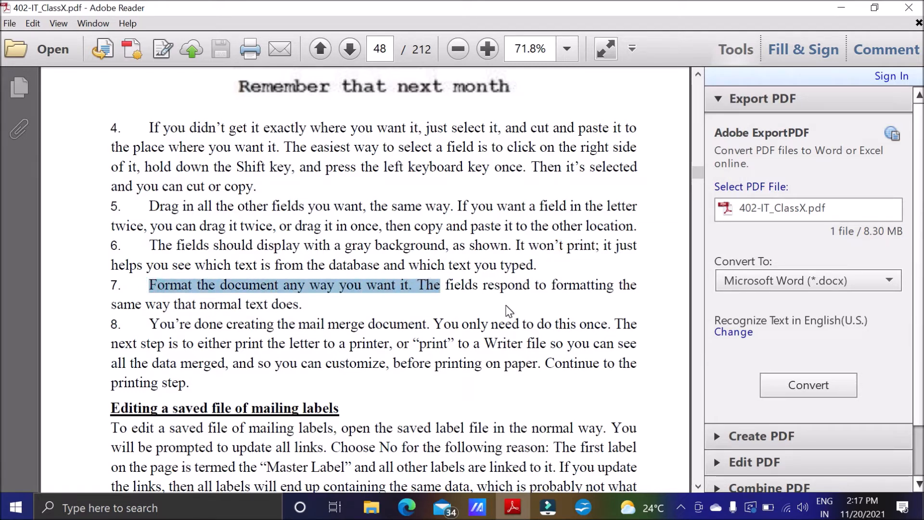
drag(226, 324, 433, 323)
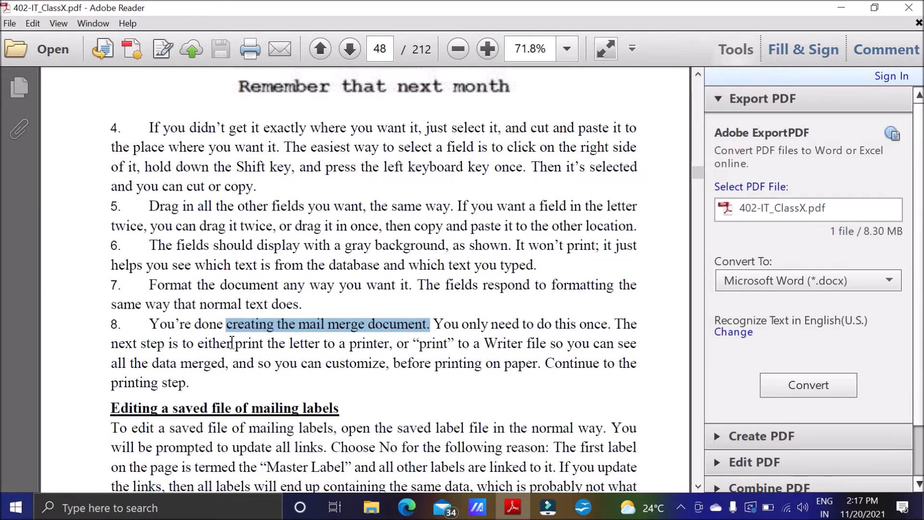
drag(197, 343, 538, 342)
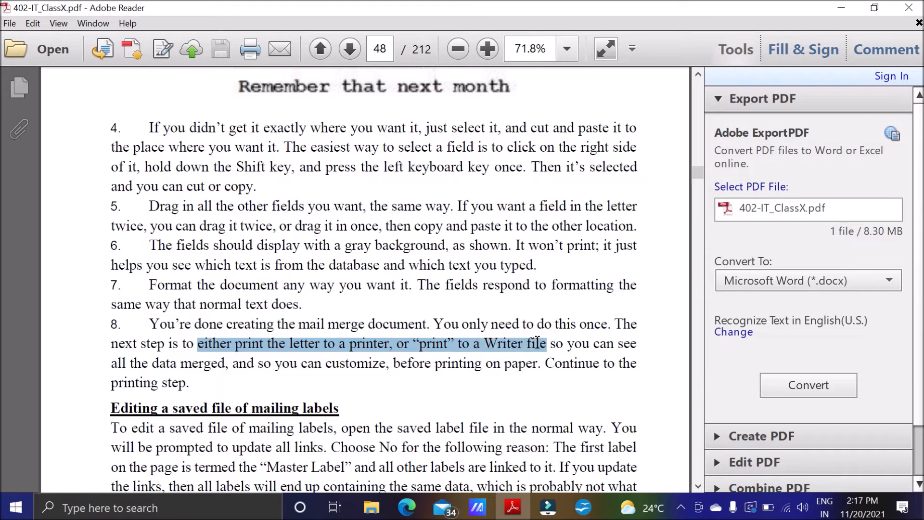
drag(152, 363, 402, 362)
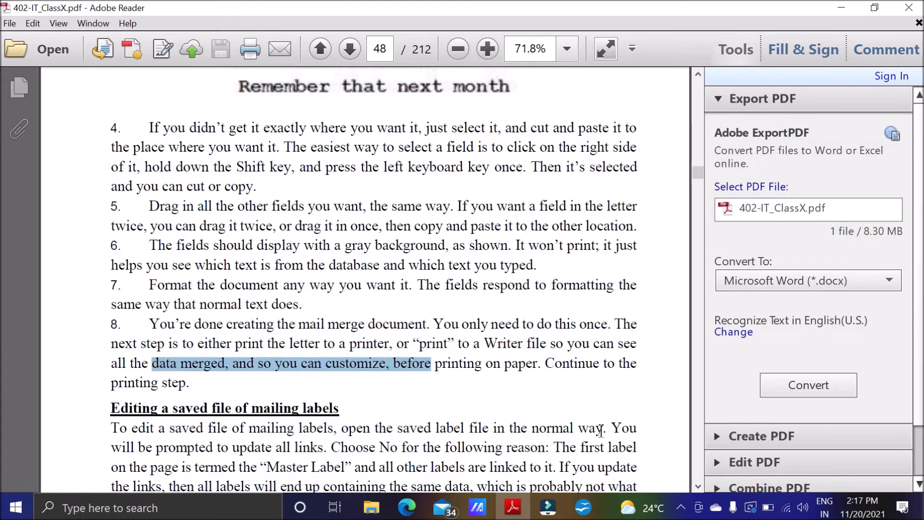
click(206, 392)
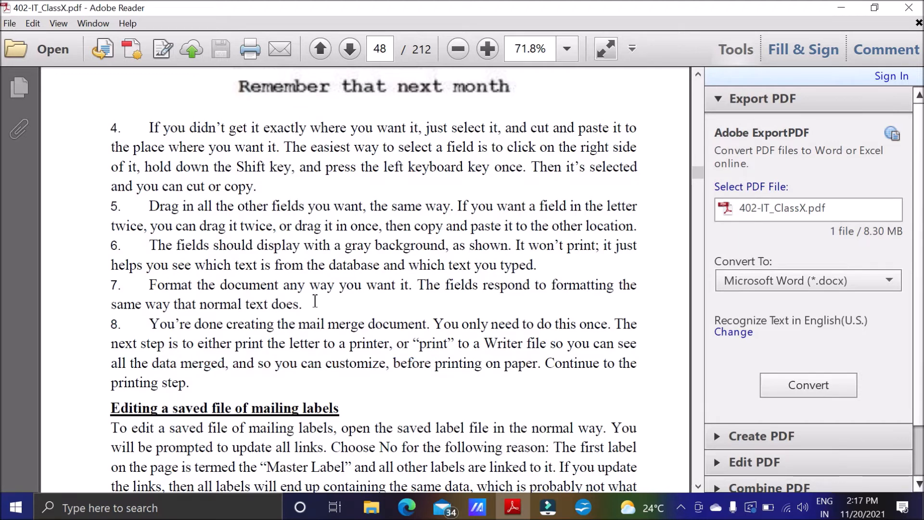
Close the practice letter in Writer, discarding its changes, and start a new OpenOffice text document.
click(583, 508)
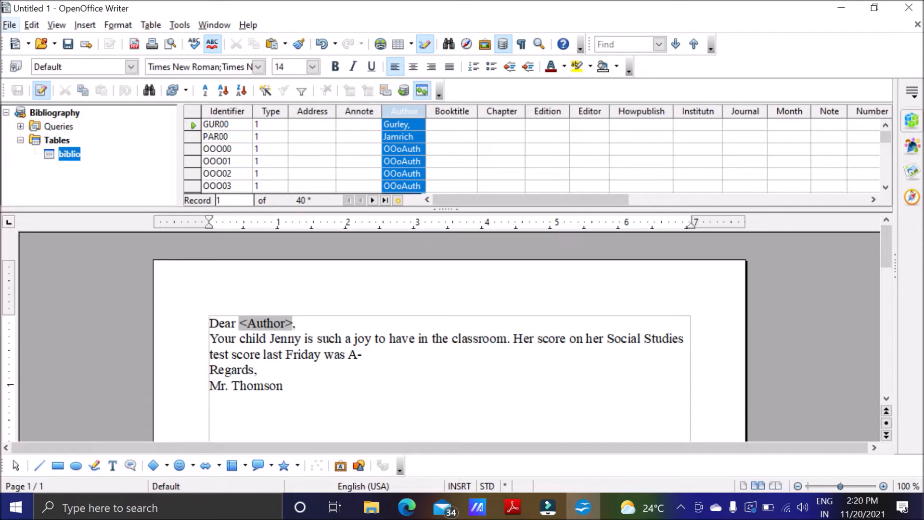
click(909, 8)
click(468, 272)
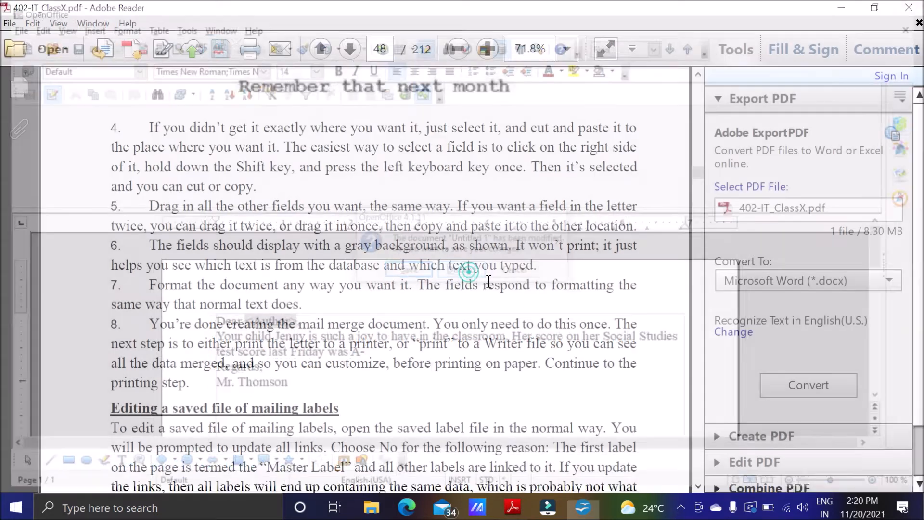
click(846, 7)
double_click(189, 420)
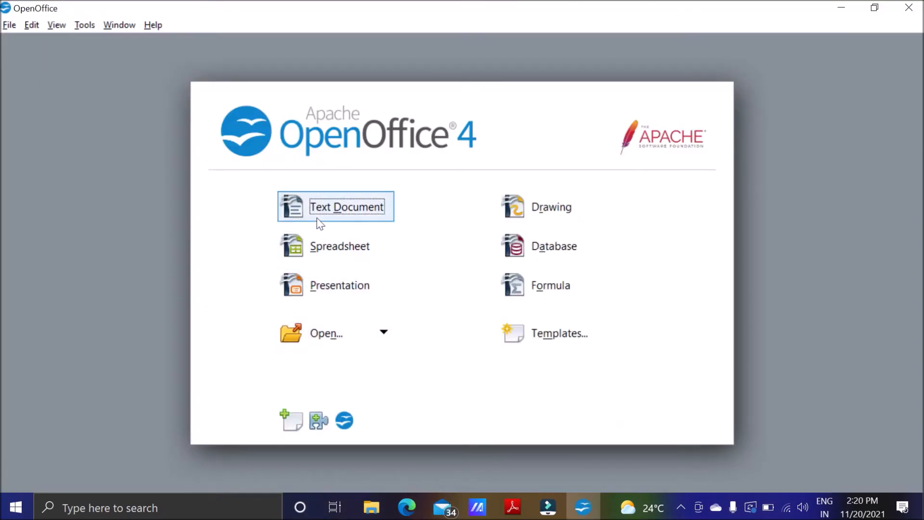
click(372, 206)
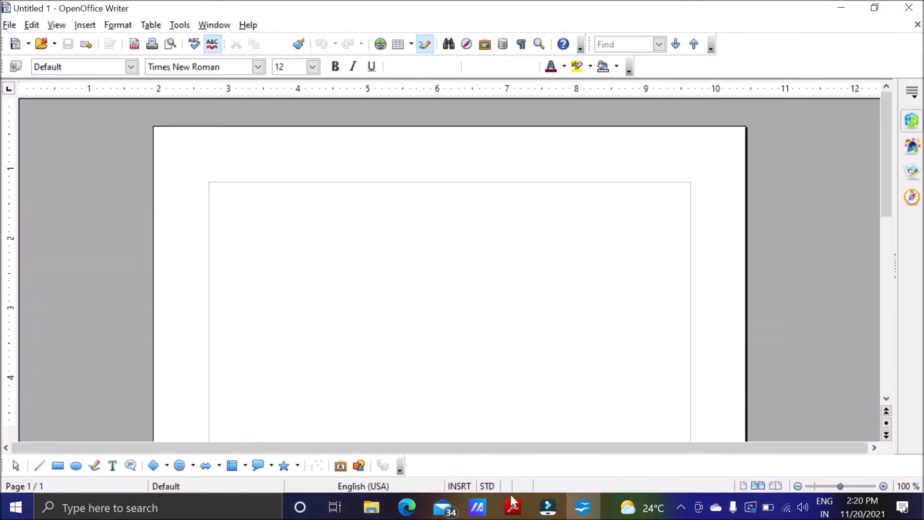
Switch to the textbook PDF and copy the full sample letter, from greeting to signature, on page 40.
click(513, 505)
scroll(380, 360, up, 15)
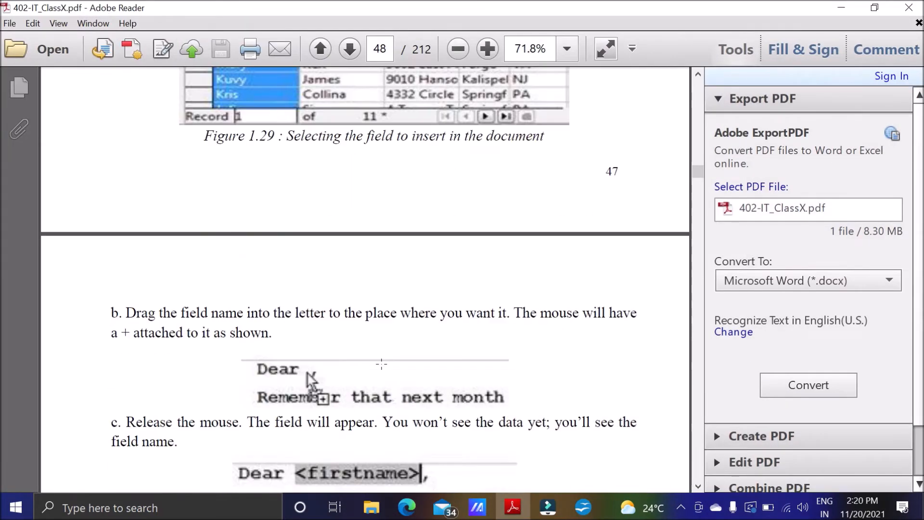
scroll(380, 361, up, 14)
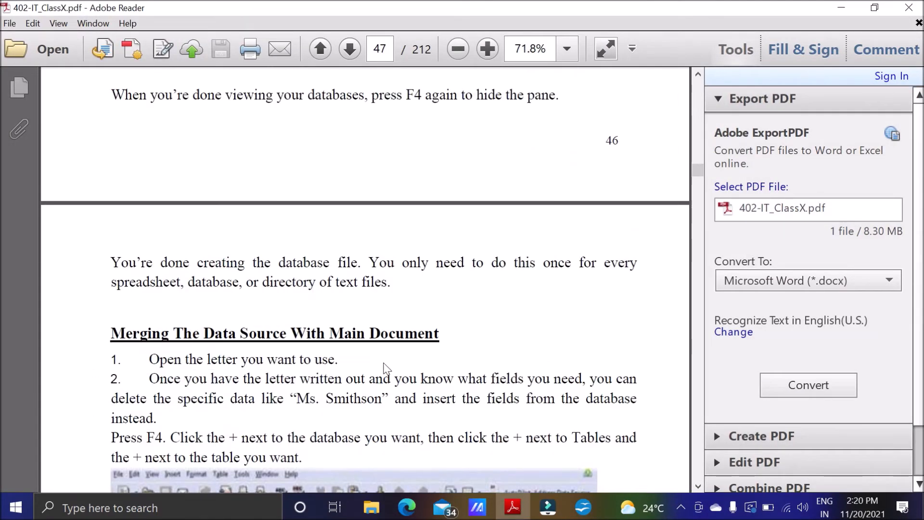
scroll(387, 369, up, 15)
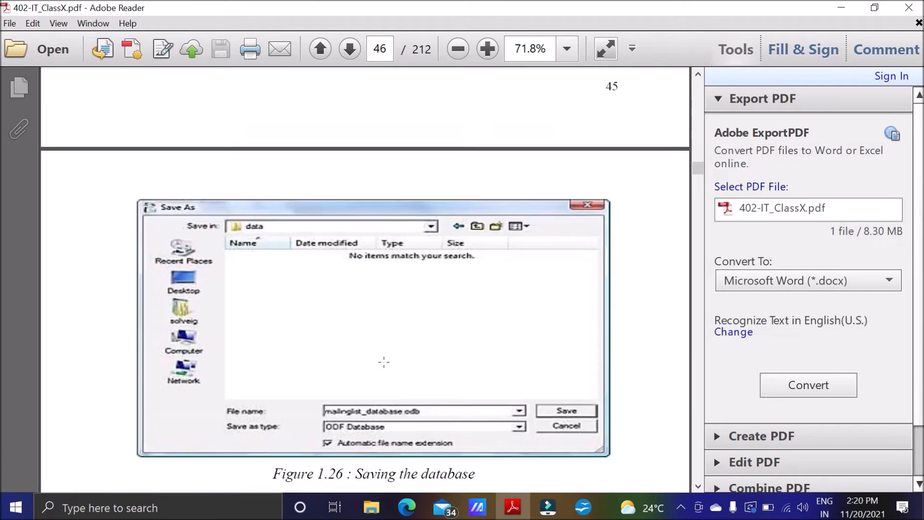
scroll(388, 368, up, 15)
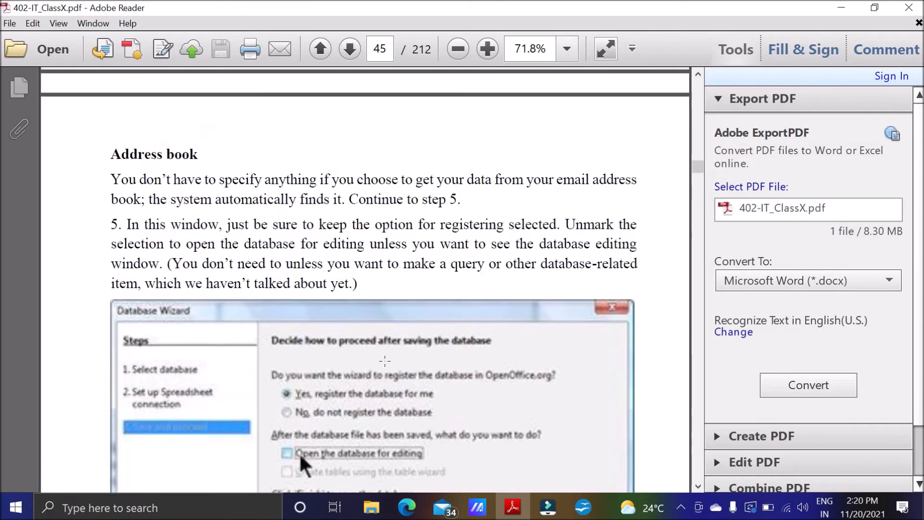
scroll(385, 359, up, 15)
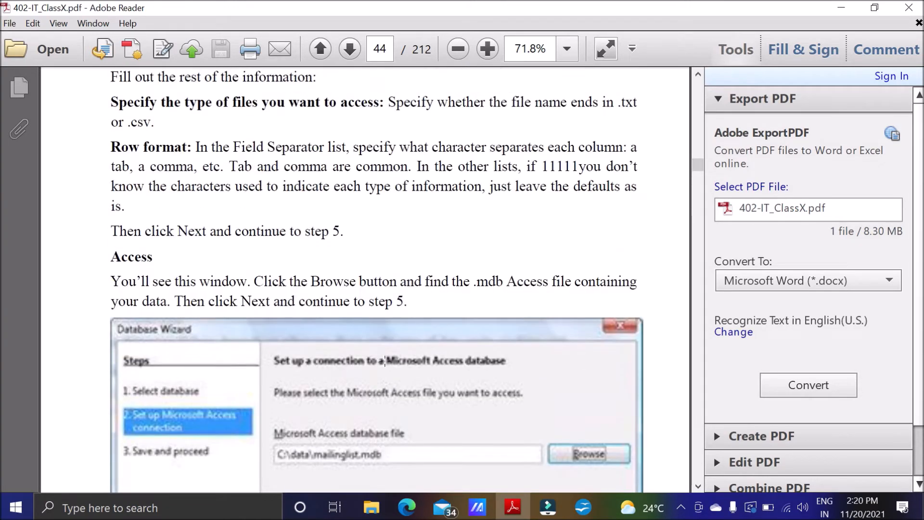
scroll(384, 358, up, 12)
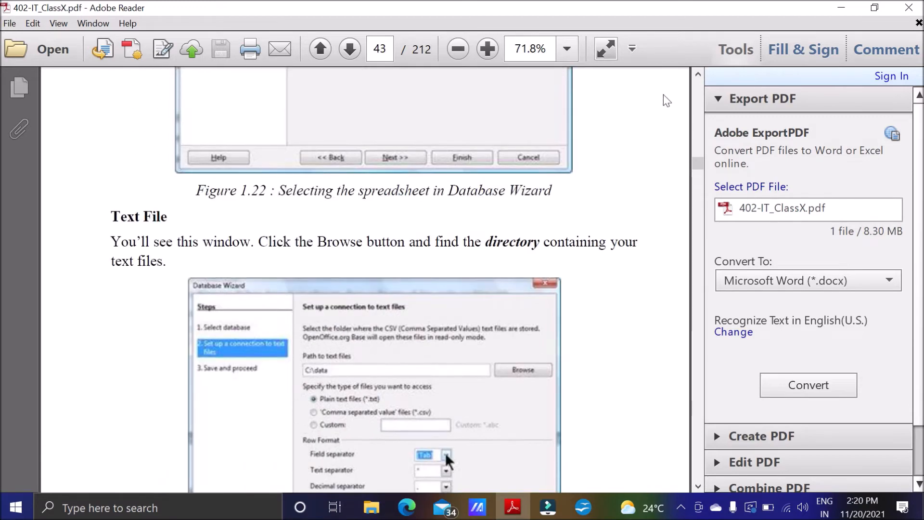
click(700, 79)
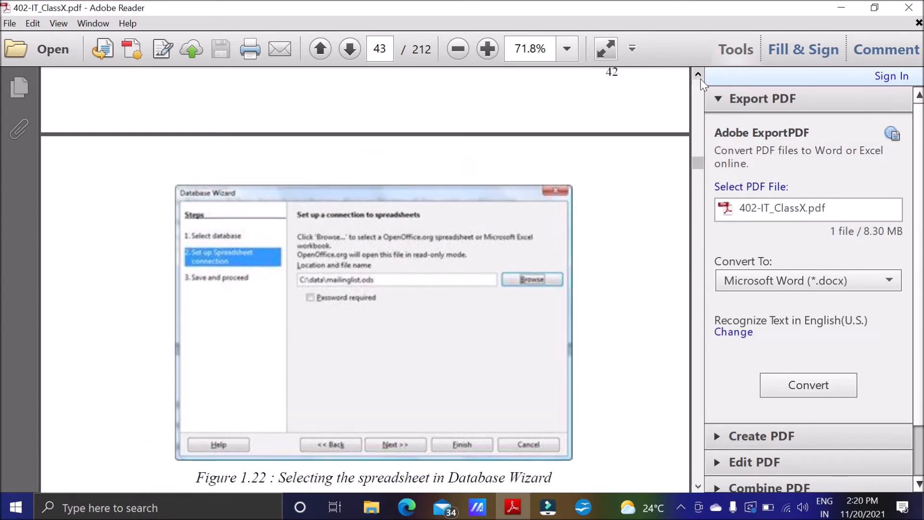
click(697, 74)
scroll(700, 79, up, 15)
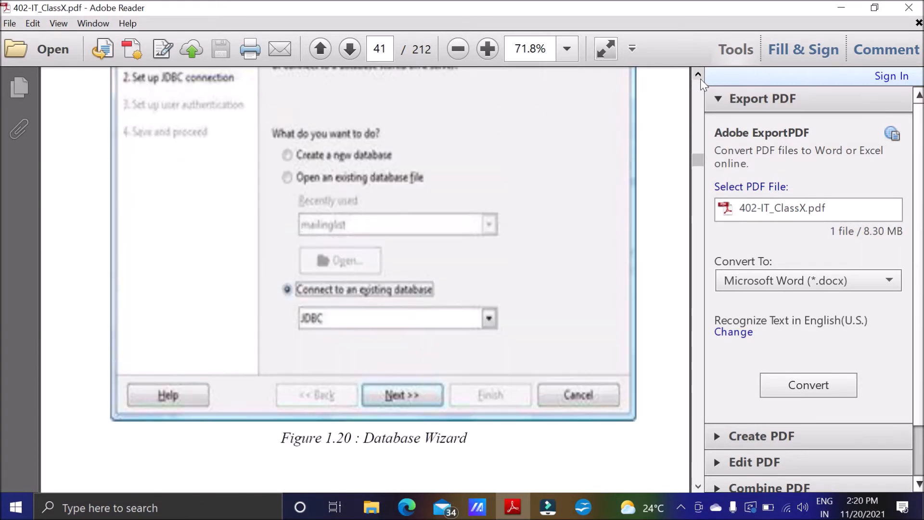
scroll(472, 297, down, 5)
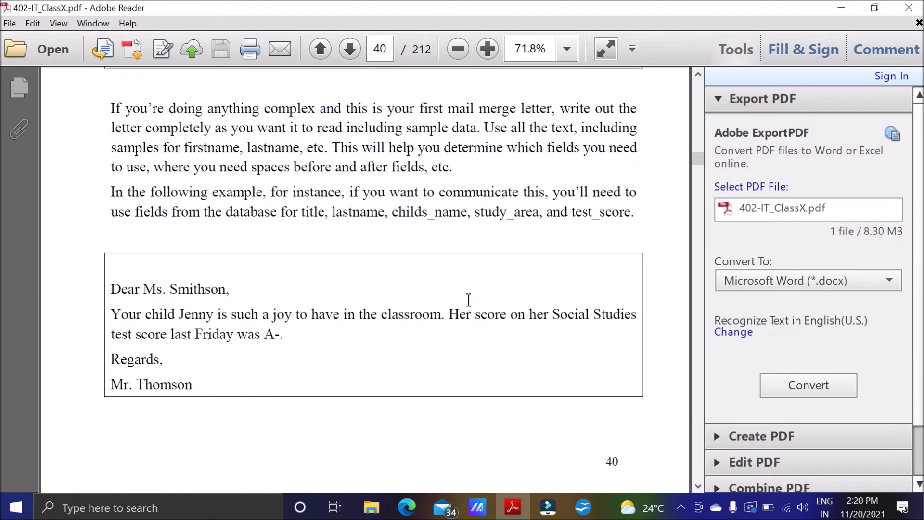
drag(113, 289, 227, 382)
key(ctrl+c)
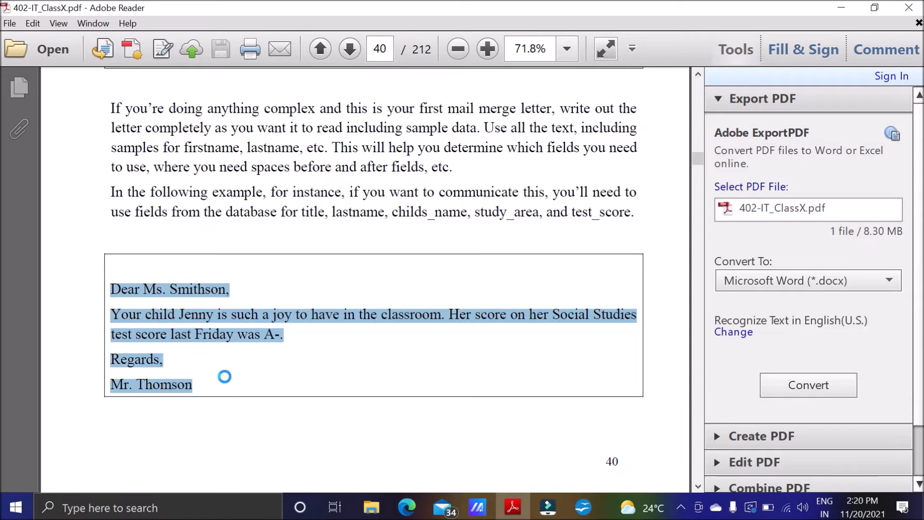
Return to the blank Writer document, set the font size to 15, paste the sample letter and add blank lines above its greeting.
click(582, 502)
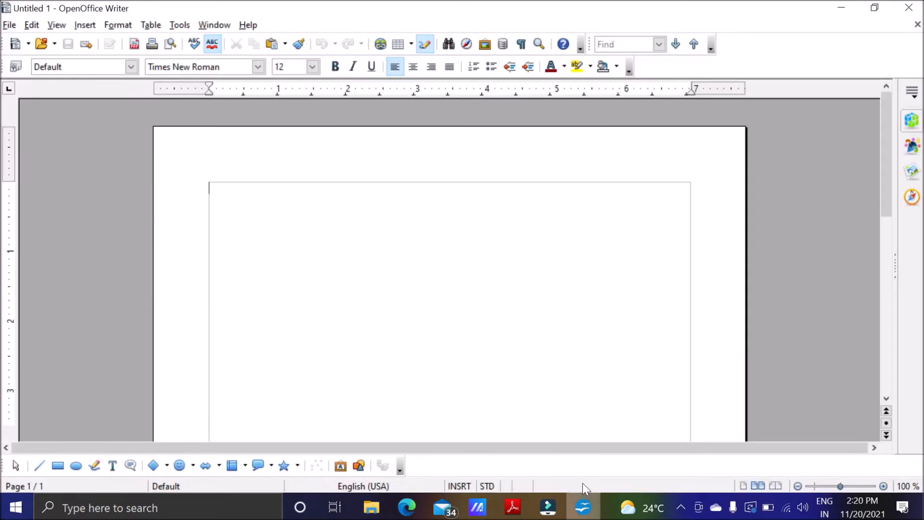
click(316, 71)
click(295, 173)
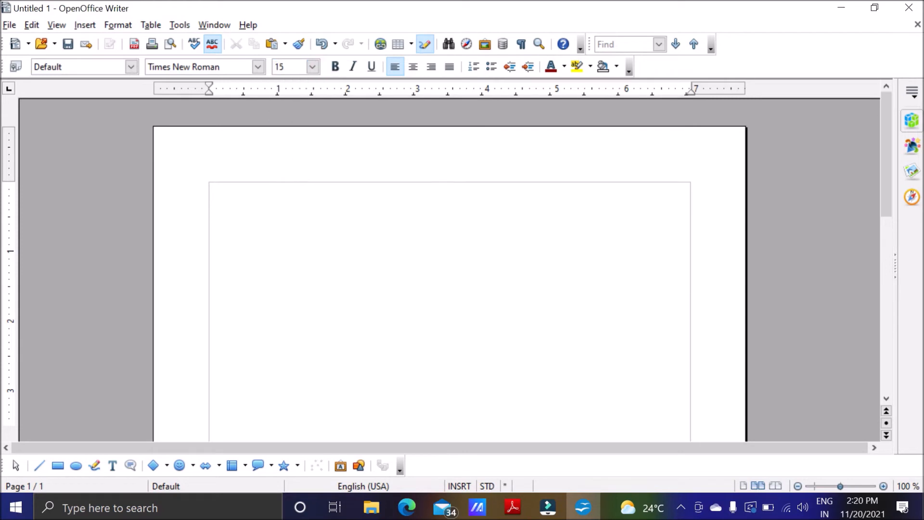
key(ctrl+v)
key(ctrl+Home)
key(Return)
key(Return)
key(Return)
key(Return)
key(Up)
click(314, 252)
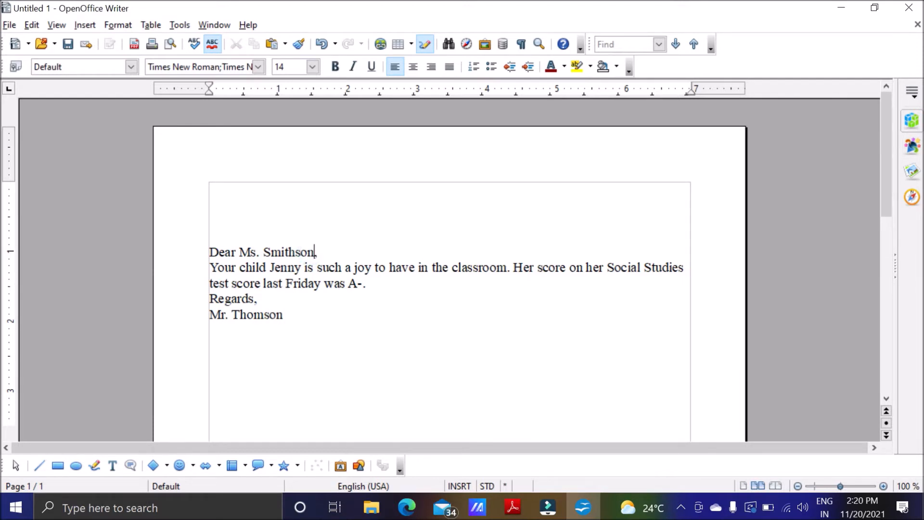
Delete the recipient's title and name from the greeting, the "-." after the grade A, and the child's name from the body.
key(BackSpace)
key(BackSpace)
key(BackSpace)
key(BackSpace)
key(BackSpace)
key(BackSpace)
key(BackSpace)
key(BackSpace)
key(BackSpace)
key(BackSpace)
key(BackSpace)
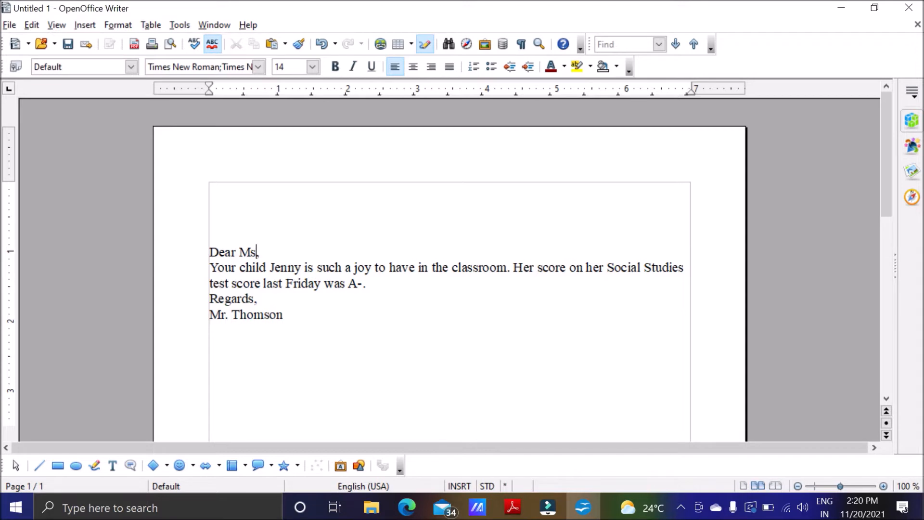
key(BackSpace)
key(BackSpace)
key(BackSpace)
key(BackSpace)
key(BackSpace)
drag(301, 268, 270, 268)
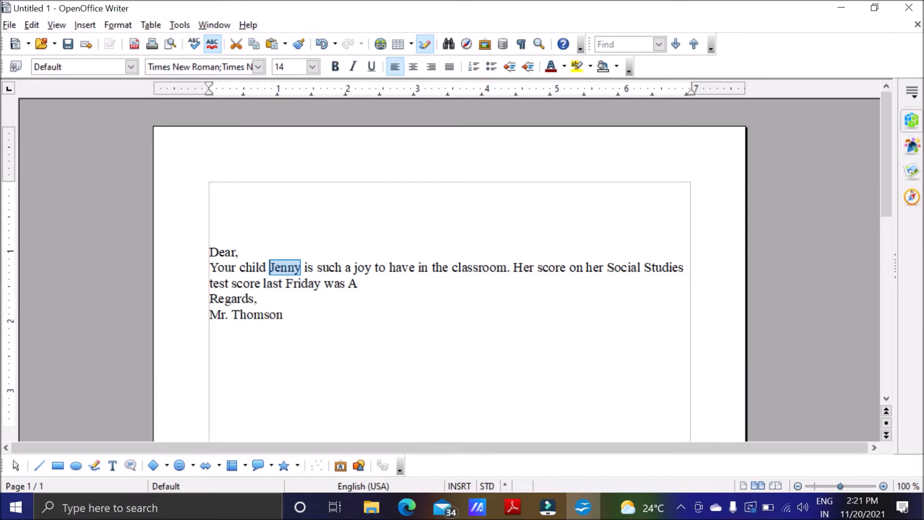
key(Delete)
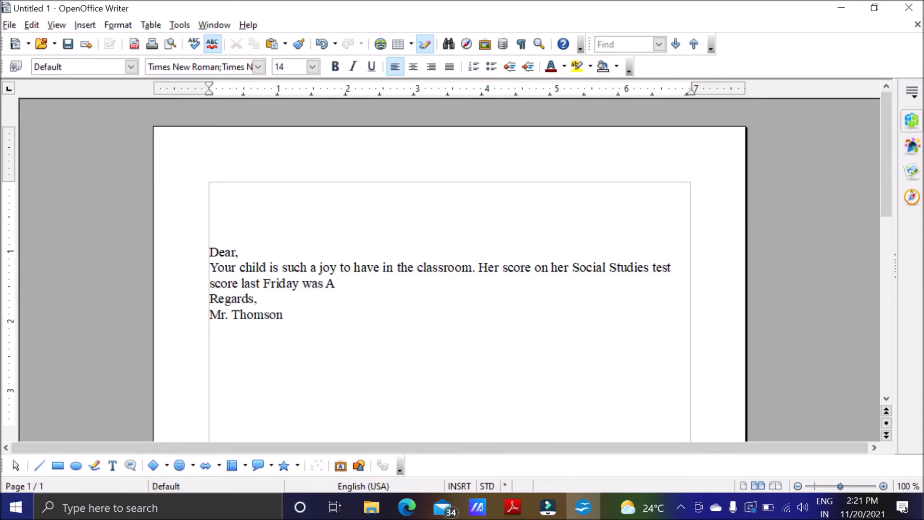
Change the greeting to "Dear Parent," and end the test score sentence with a full stop after "A".
click(235, 251)
text(Parent)
click(351, 285)
text(.)
Add another blank line above the greeting and open the Mail Merge Wizard.
drag(215, 187, 276, 253)
click(299, 229)
key(Return)
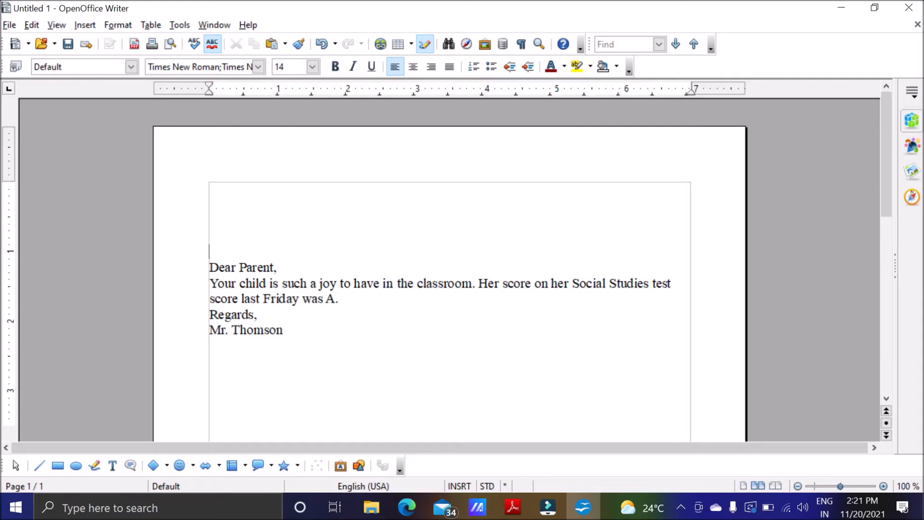
click(179, 24)
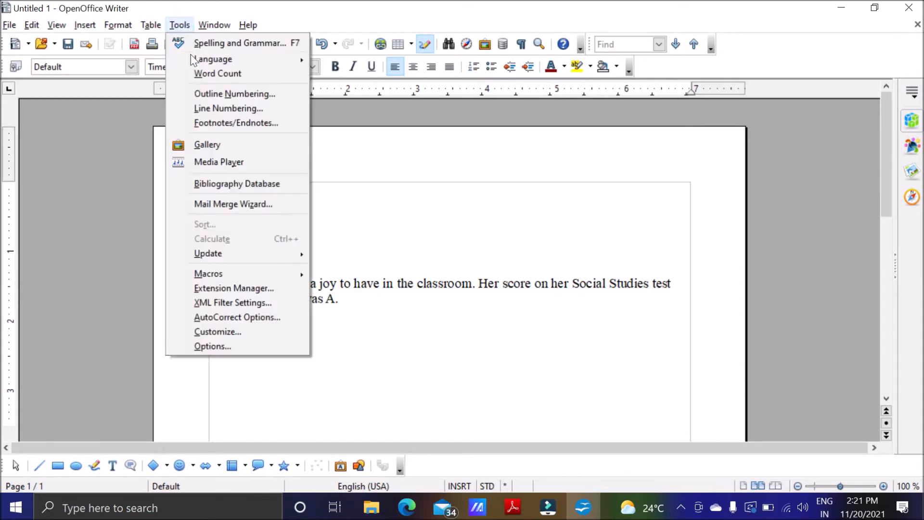
click(247, 204)
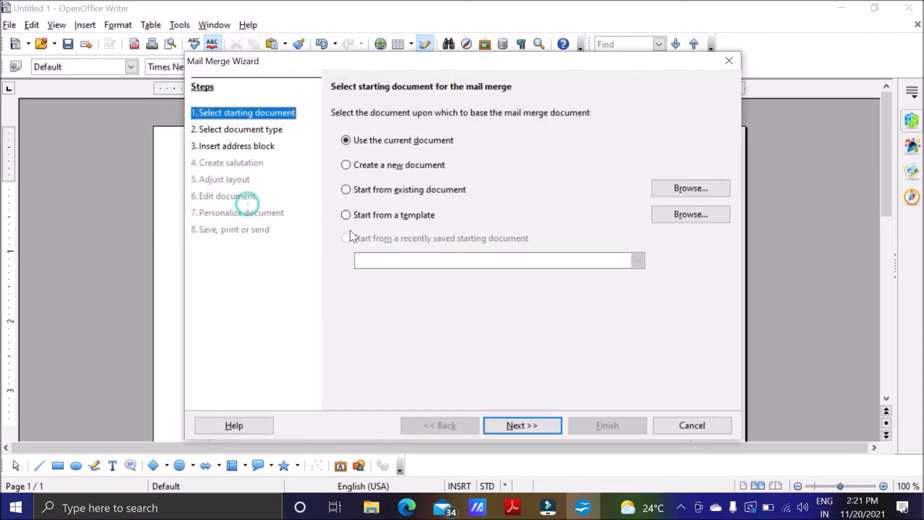
Try the new document, existing document and template options as the starting document for the mail merge.
drag(455, 60, 428, 35)
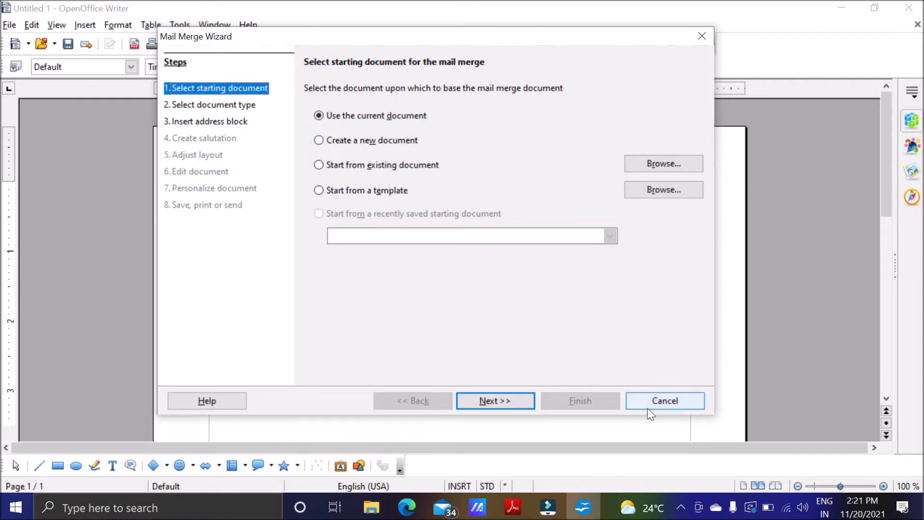
click(682, 495)
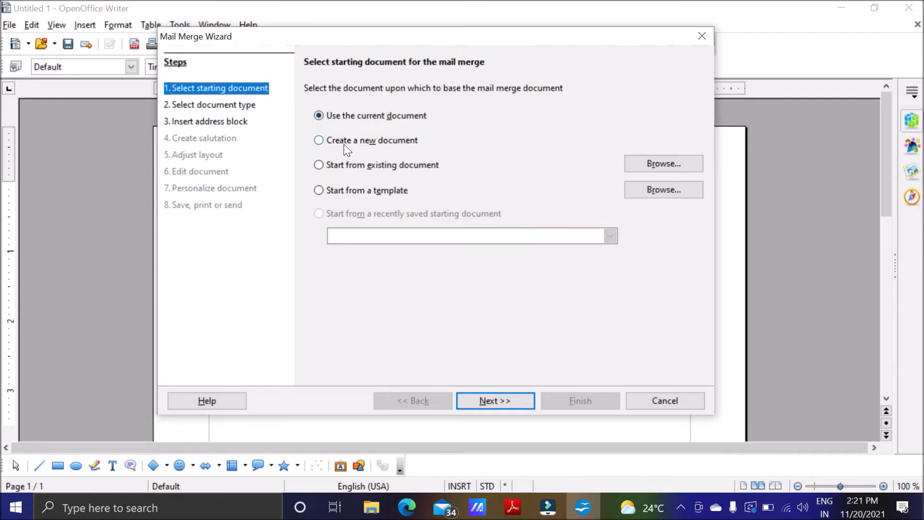
click(320, 141)
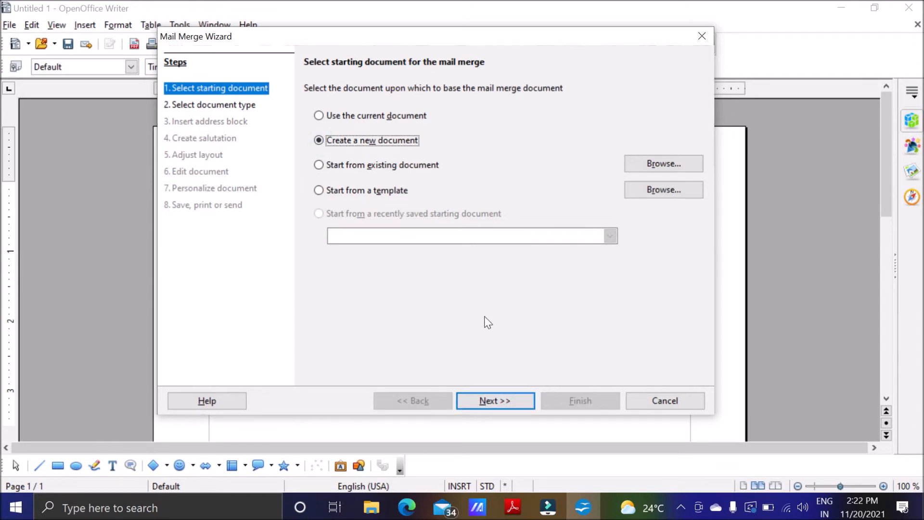
click(364, 165)
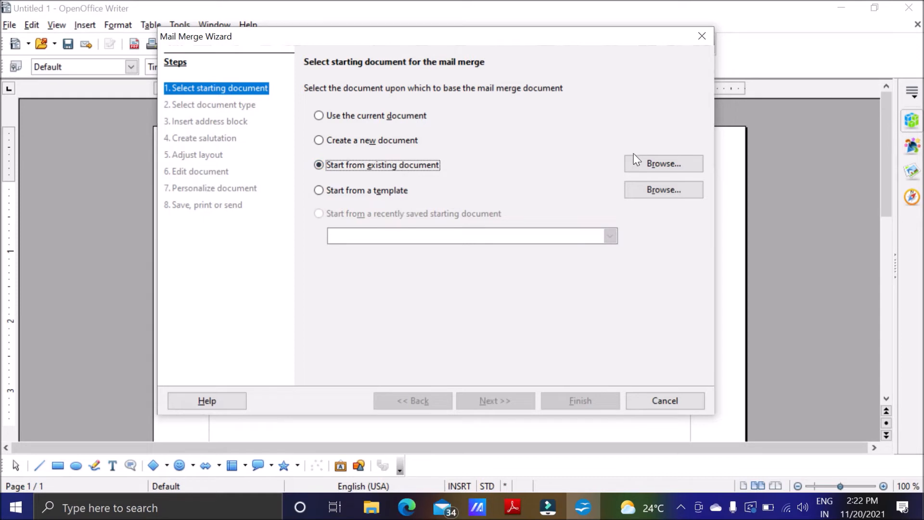
click(375, 190)
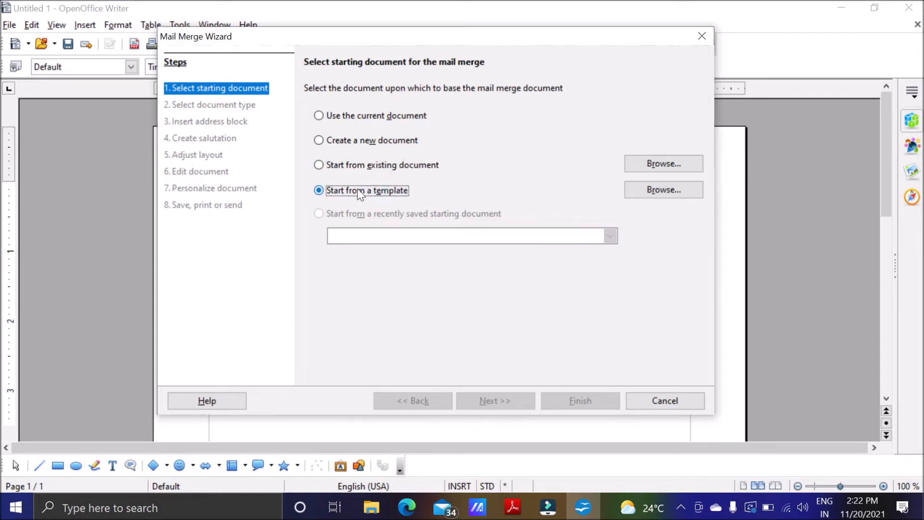
Base the mail merge on the current document as a Letter and open the address list selection.
click(364, 113)
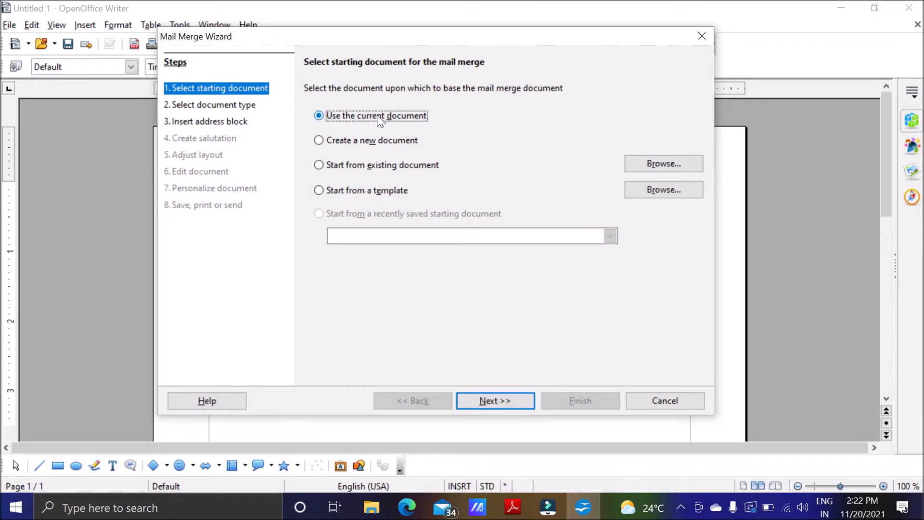
click(489, 401)
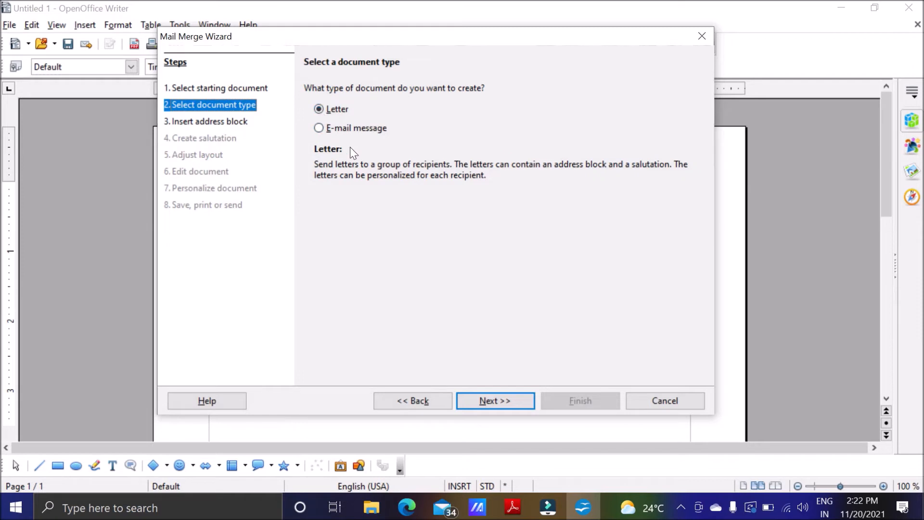
click(521, 406)
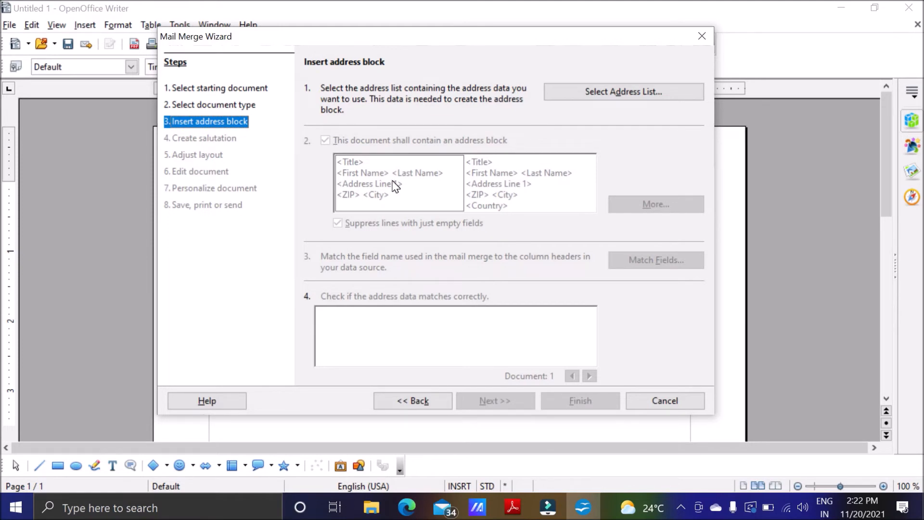
click(569, 101)
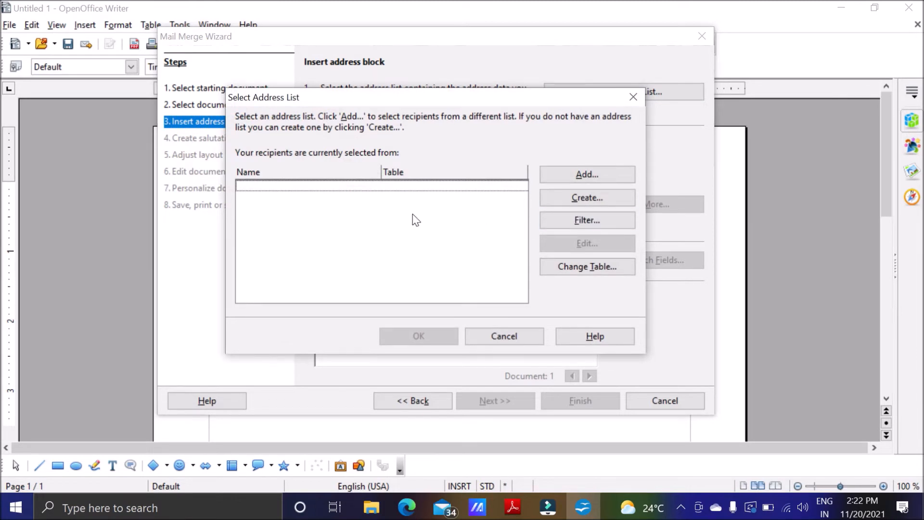
click(550, 178)
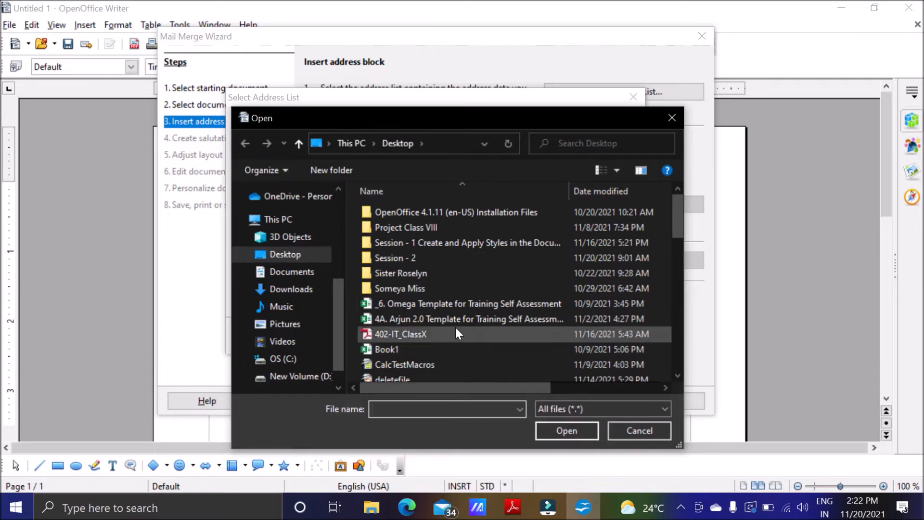
scroll(455, 327, down, 12)
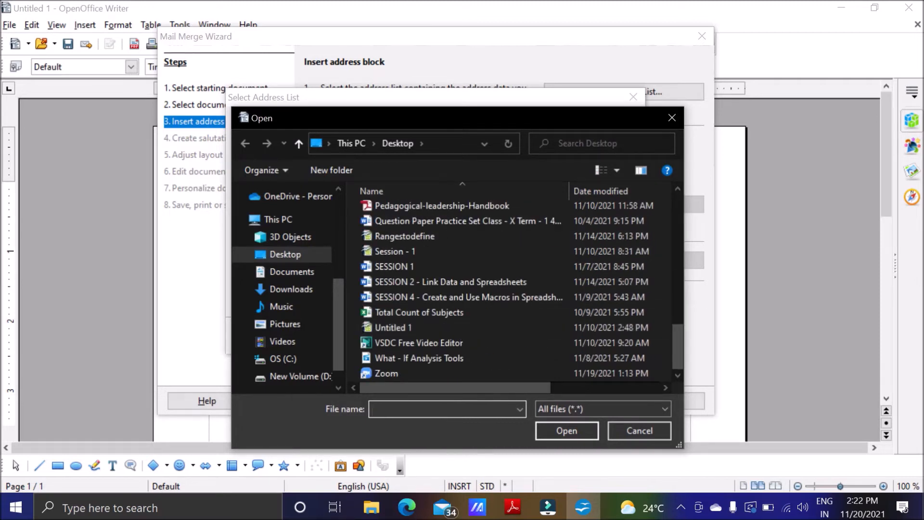
click(671, 119)
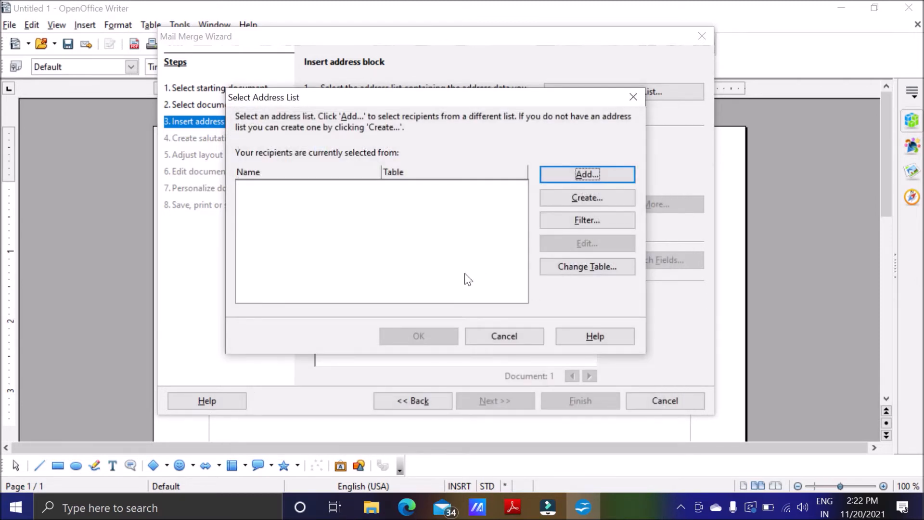
Start creating a new address list and look through its available address information fields.
click(554, 198)
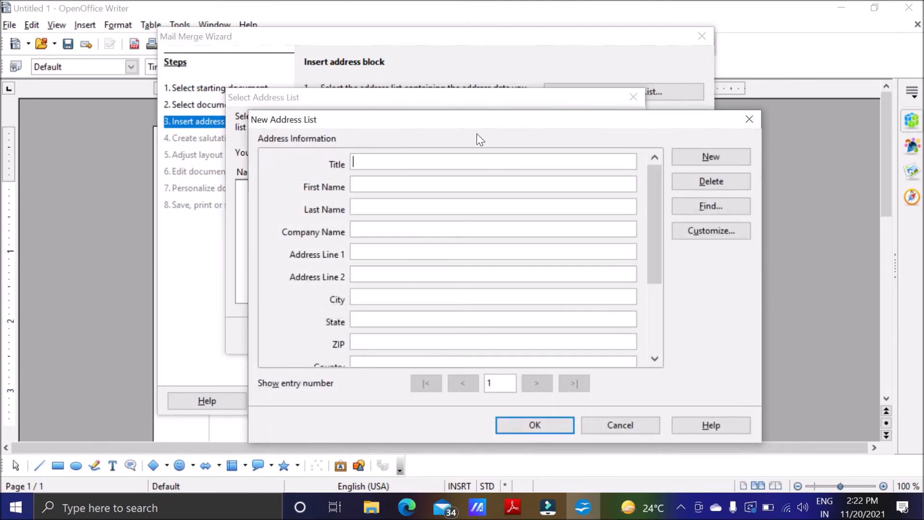
drag(467, 120, 427, 42)
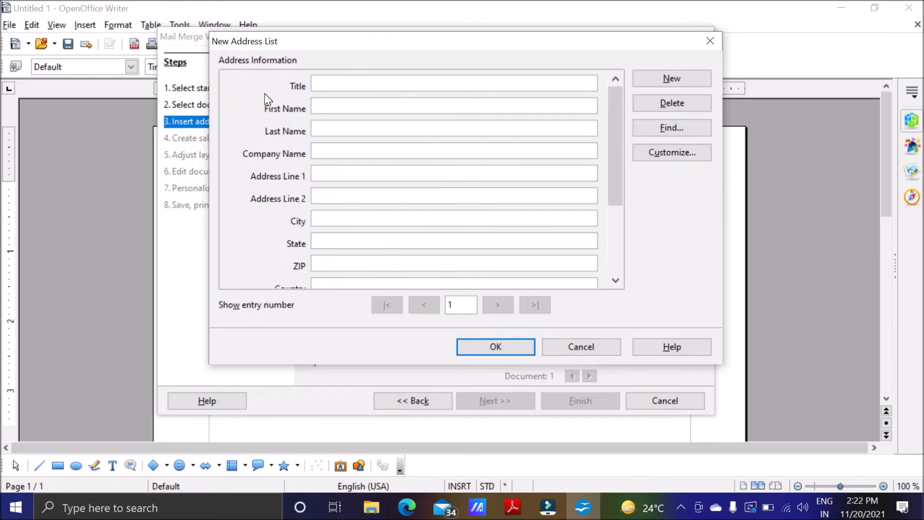
scroll(284, 154, down, 3)
scroll(284, 154, up, 3)
scroll(284, 154, down, 3)
scroll(284, 154, up, 3)
scroll(284, 154, down, 3)
scroll(284, 154, up, 3)
scroll(303, 234, down, 3)
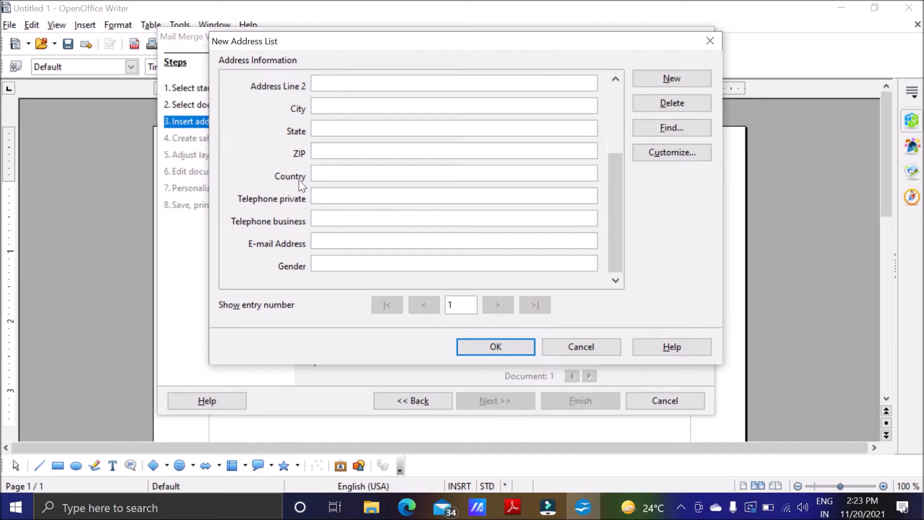
scroll(313, 186, up, 3)
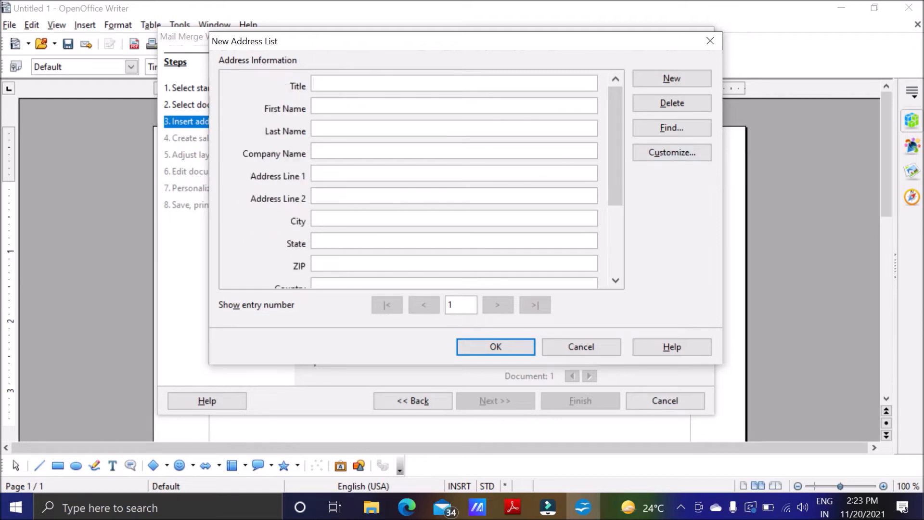
Customize the address list by deleting the Title, Last Name, Company Name and Address Line 2 elements.
click(647, 159)
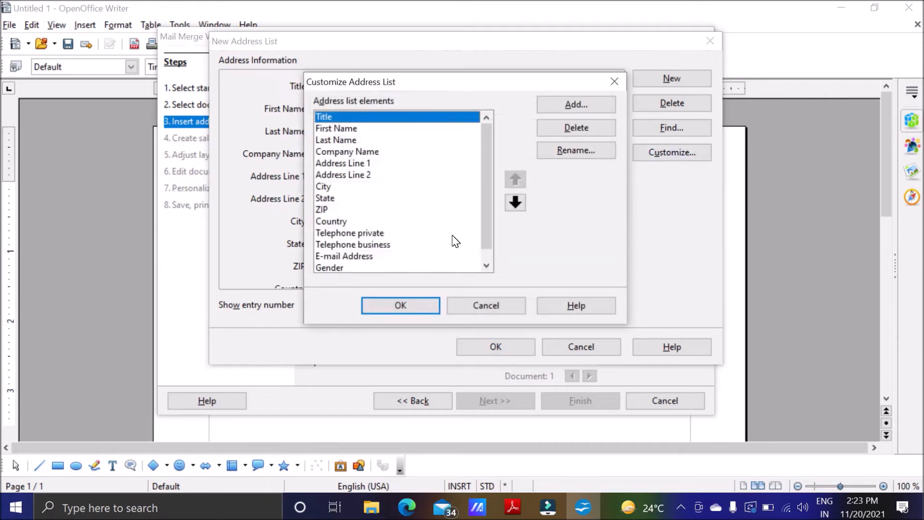
click(543, 128)
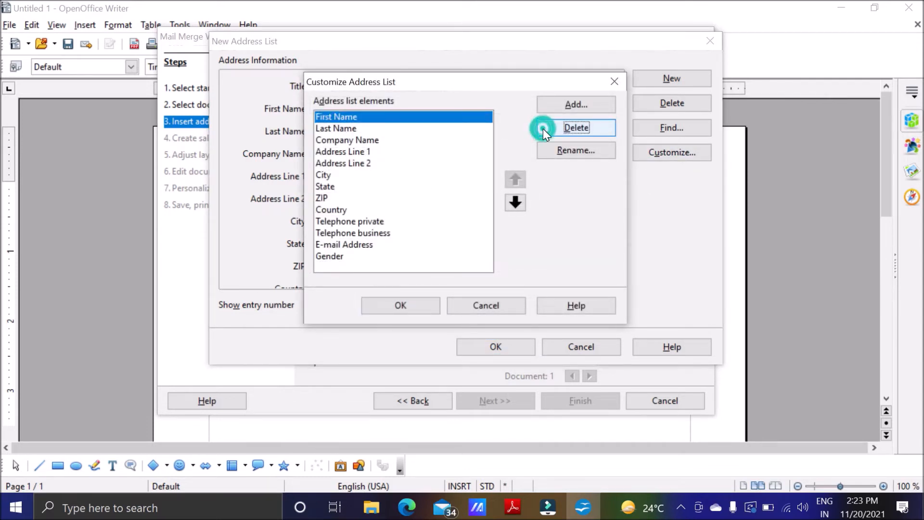
click(350, 129)
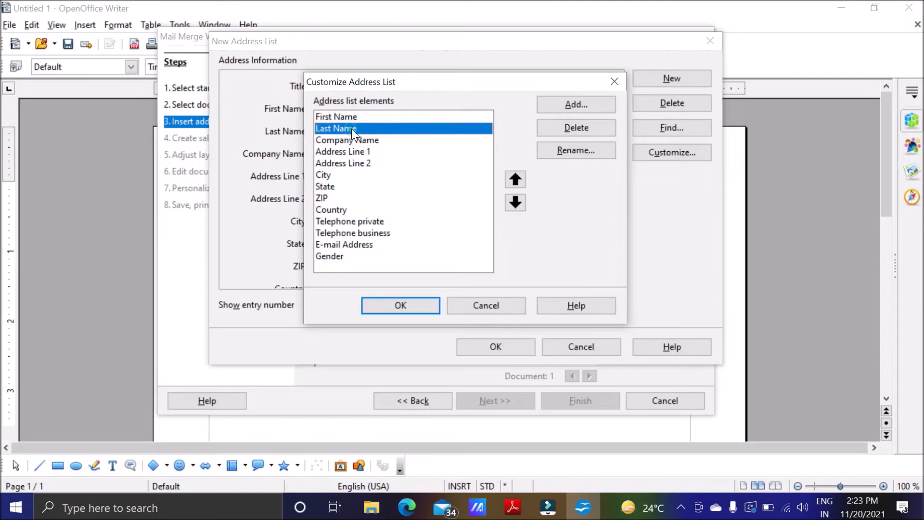
click(540, 129)
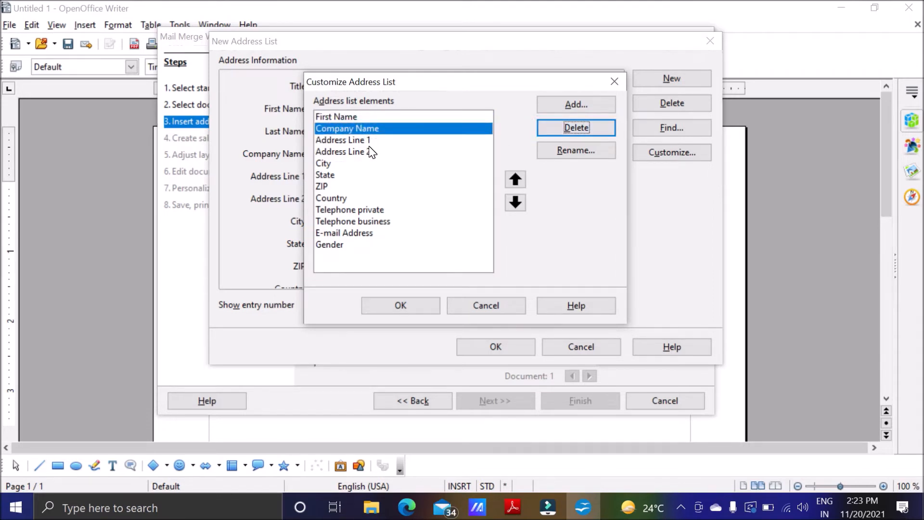
click(541, 129)
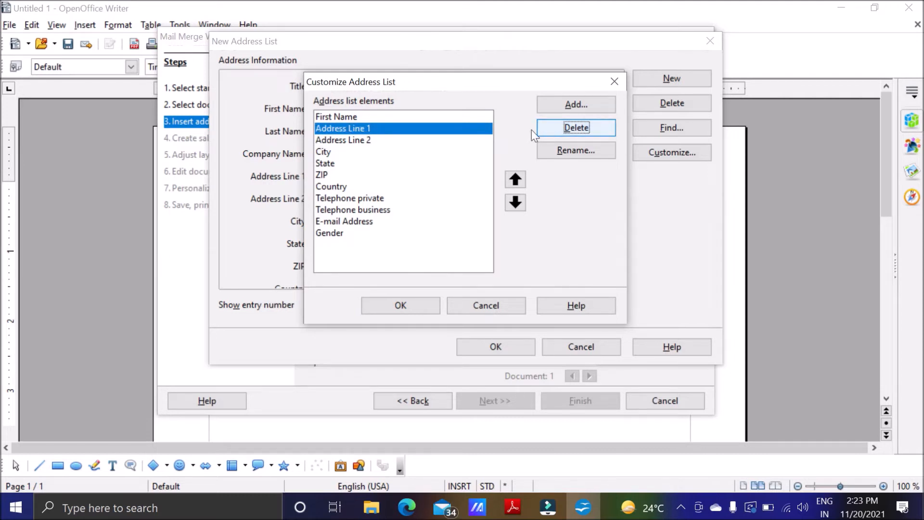
click(397, 140)
click(542, 130)
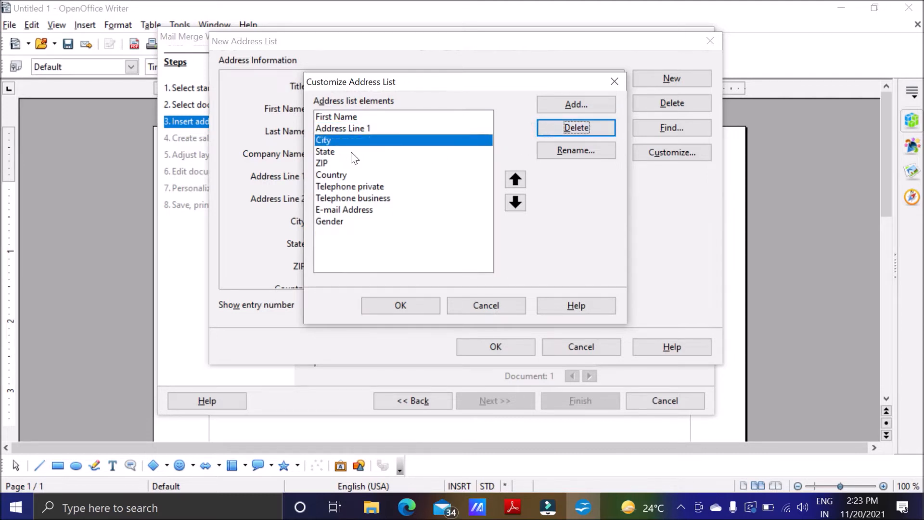
Delete the State, ZIP, Country, both Telephone, E-mail Address and Gender elements, and apply the customized address list.
click(333, 152)
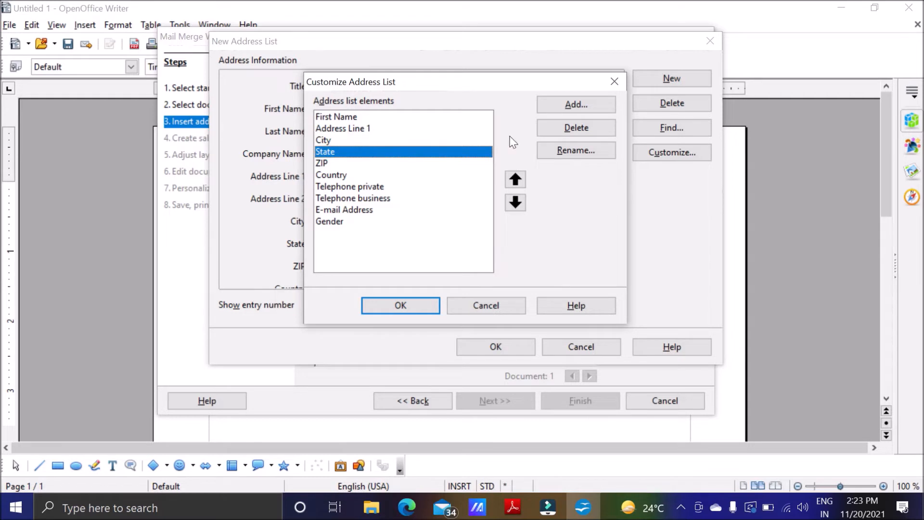
click(561, 129)
click(561, 129)
click(561, 130)
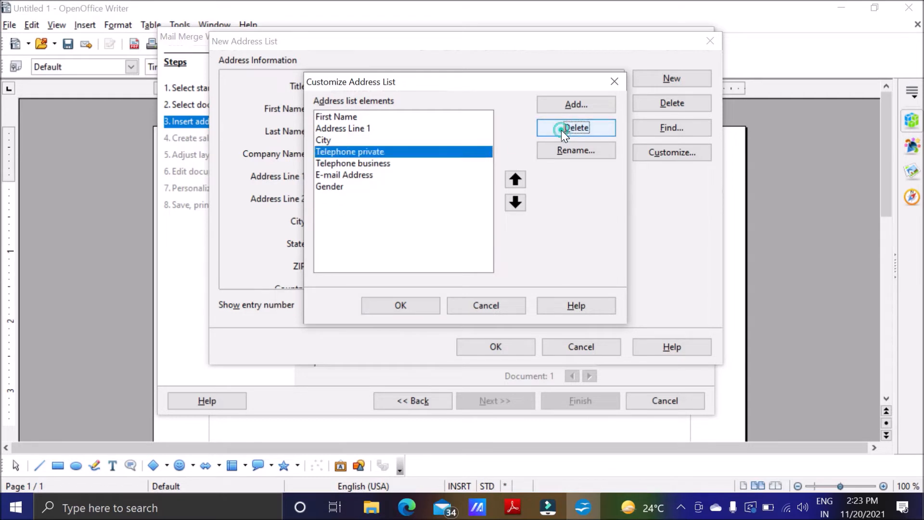
click(561, 130)
click(561, 130)
click(561, 130)
click(561, 130)
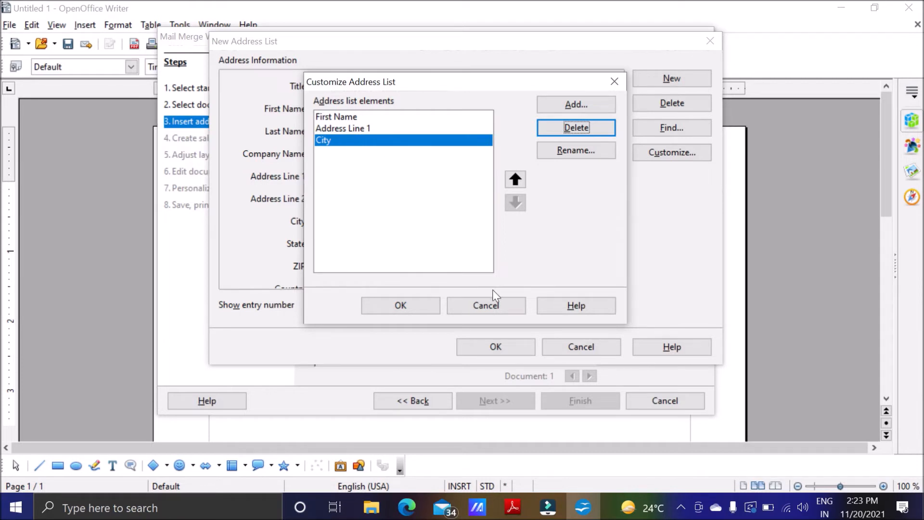
click(425, 308)
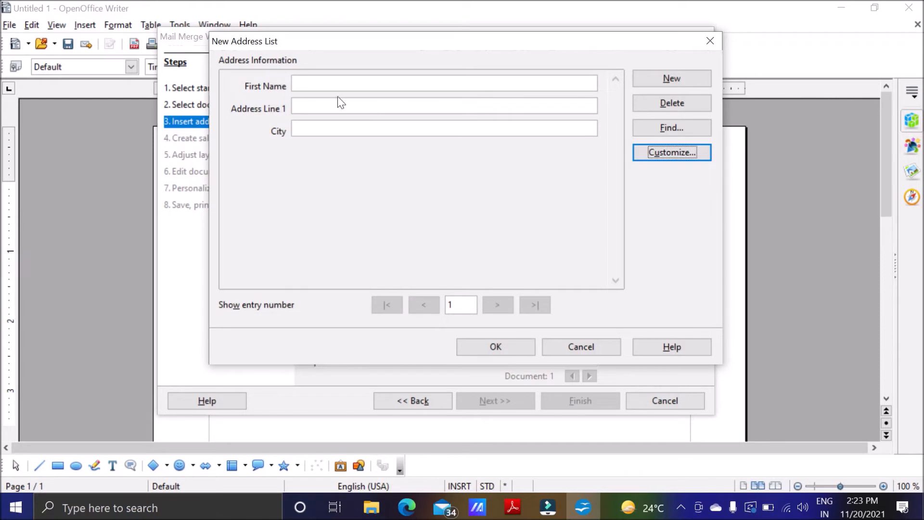
Fill in the first entry with the recipient's first name, address line and city, capitalizing the city.
click(328, 86)
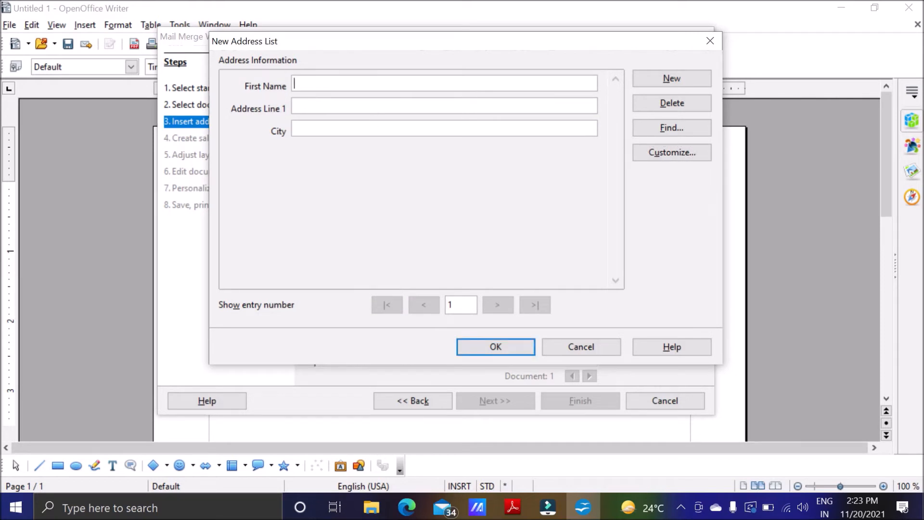
text(Amit)
key(Tab)
text(Ram)
text(pur)
text(gaya)
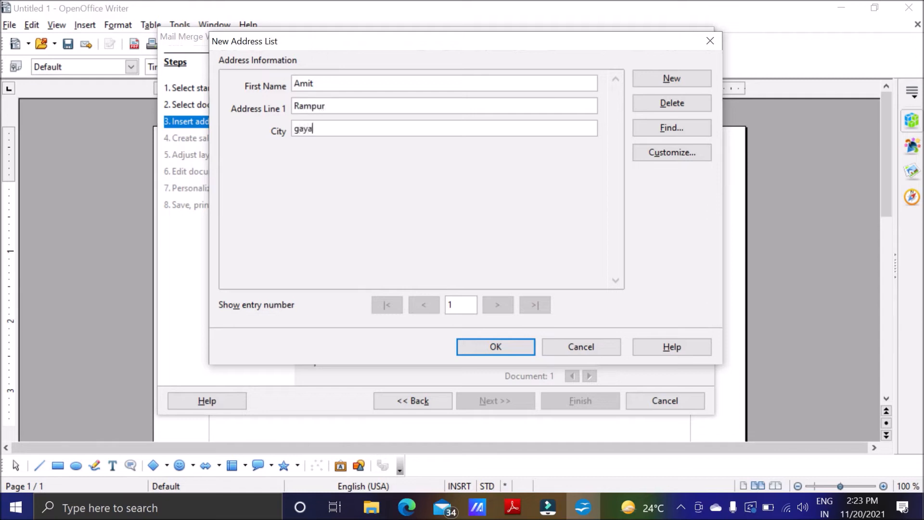
key(BackSpace)
key(BackSpace)
key(BackSpace)
key(BackSpace)
text(Gaya)
Add a second entry to the address list with the recipient's first name, address line and city.
click(683, 81)
click(350, 83)
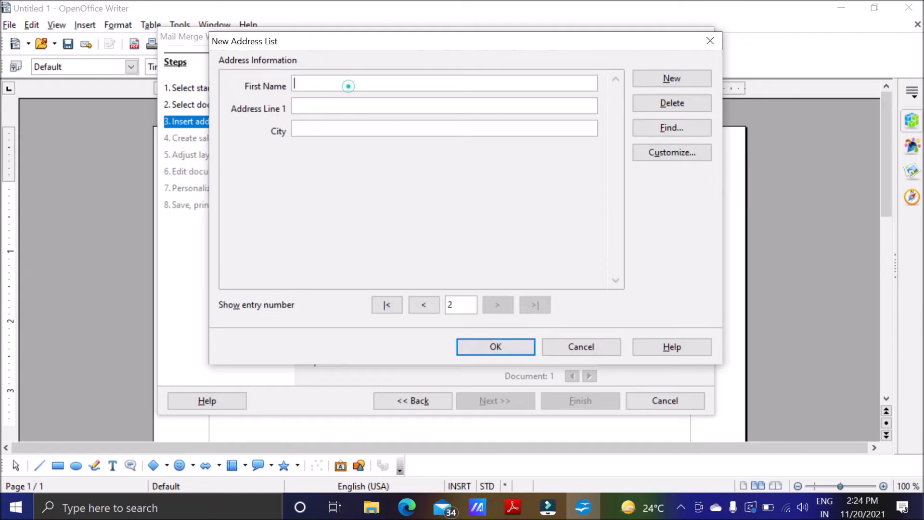
text(Rohan)
key(Tab)
text(Karimga)
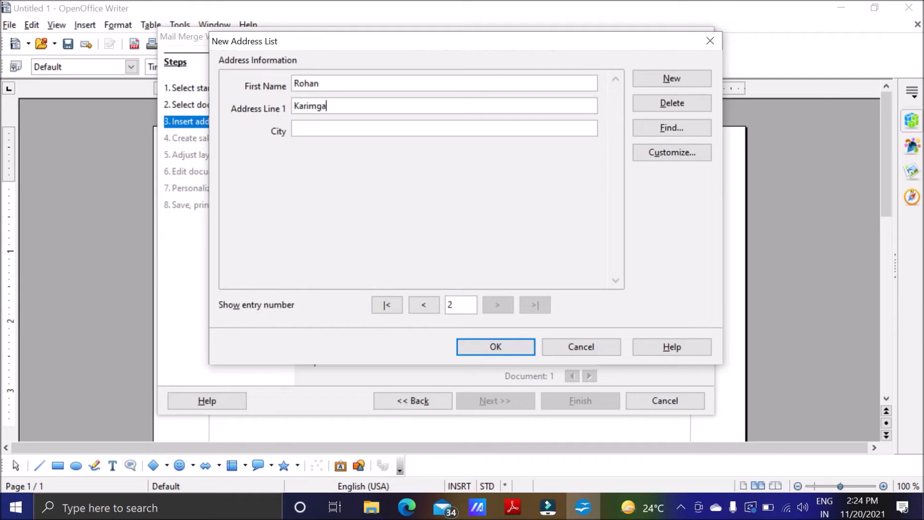
text(njGaya)
Add a third entry to the address list with the recipient's first name, address line and city.
click(662, 86)
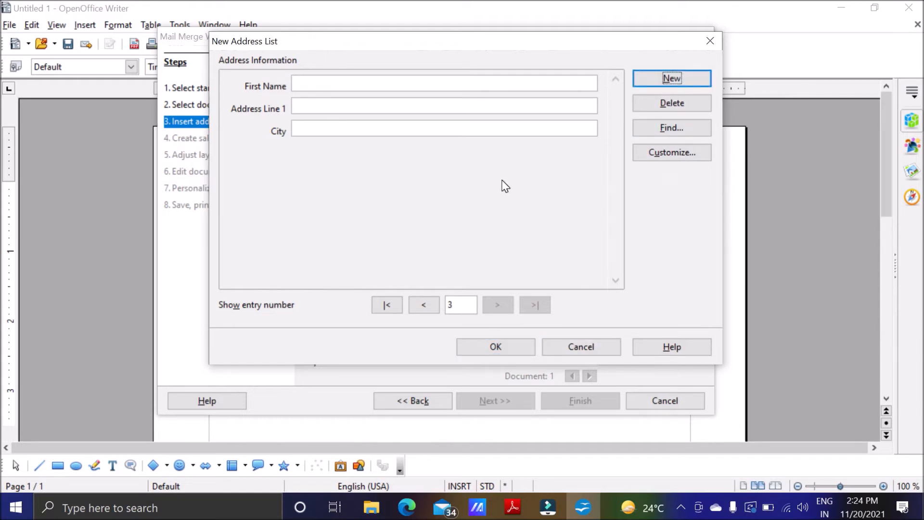
click(409, 81)
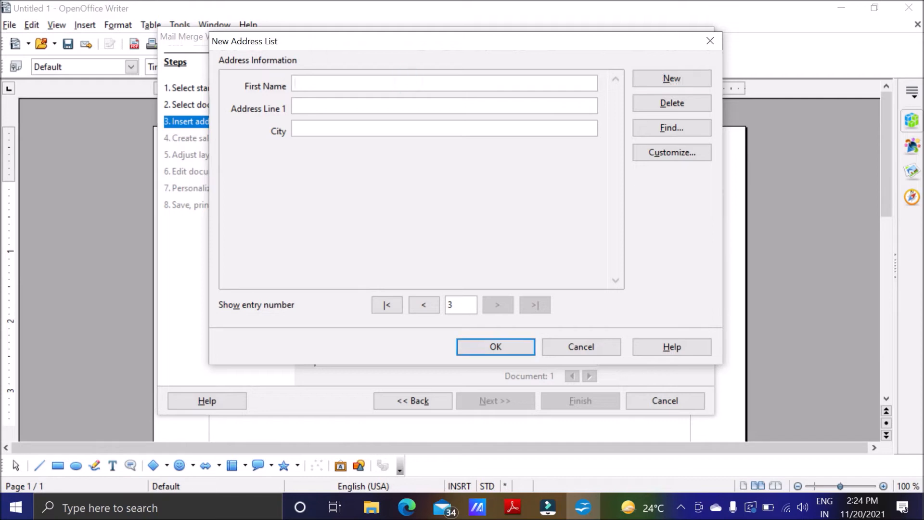
text(Samad)
key(Tab)
text(Panchaitiya Akh)
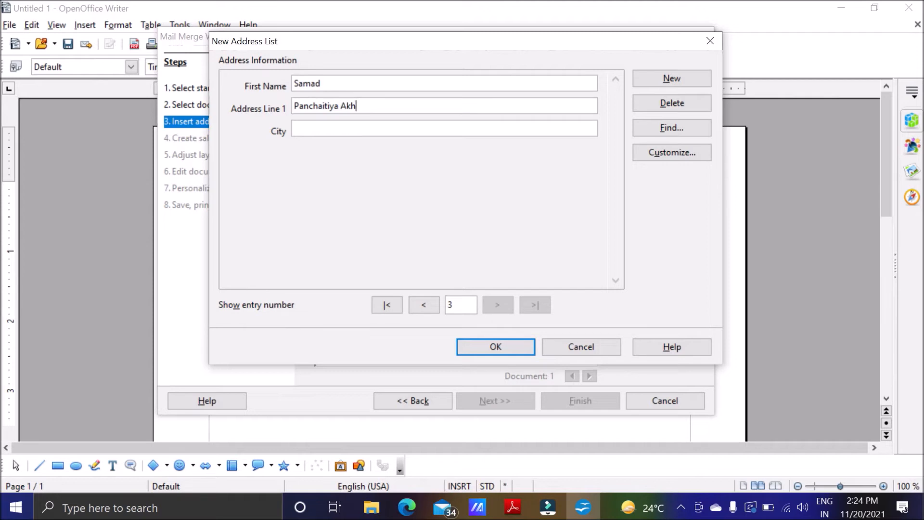
text(araGaya)
Add a fourth entry with the recipient's first name, address line and city, and confirm the address list for saving.
click(651, 82)
click(410, 85)
text(Rishabh)
key(Tab)
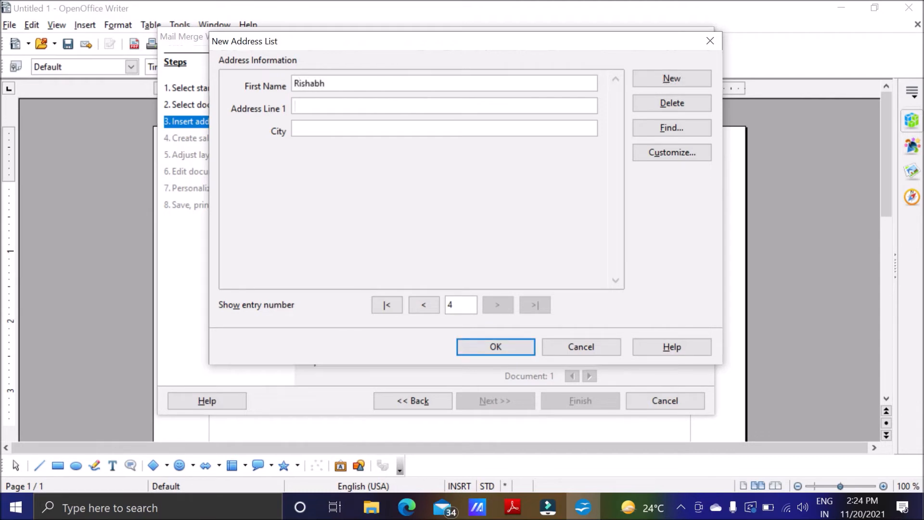
text(Raja)
text(rhar)
text(t)
key(Tab)
text(Kolkata)
click(499, 312)
click(472, 347)
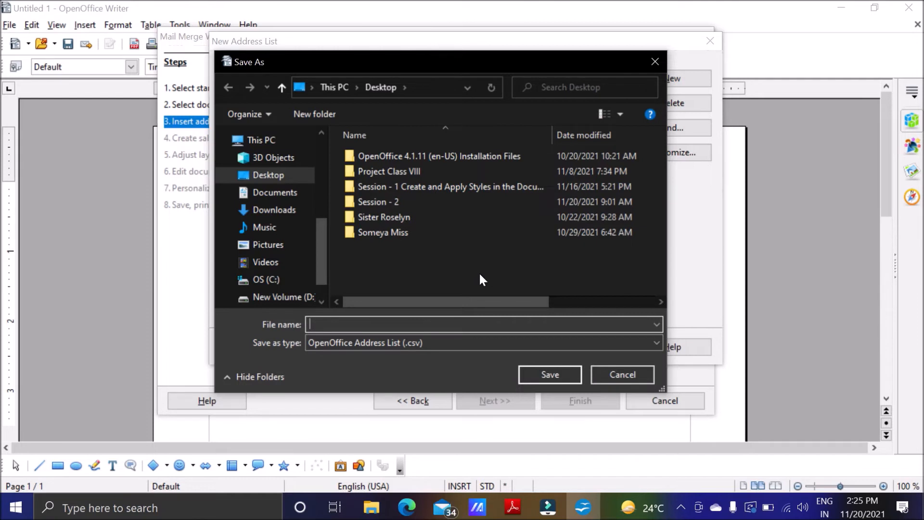
Save the address list on the Desktop as Sourcedataforfile and choose it as the recipient list for the mail merge.
text(Sourcedataforfile)
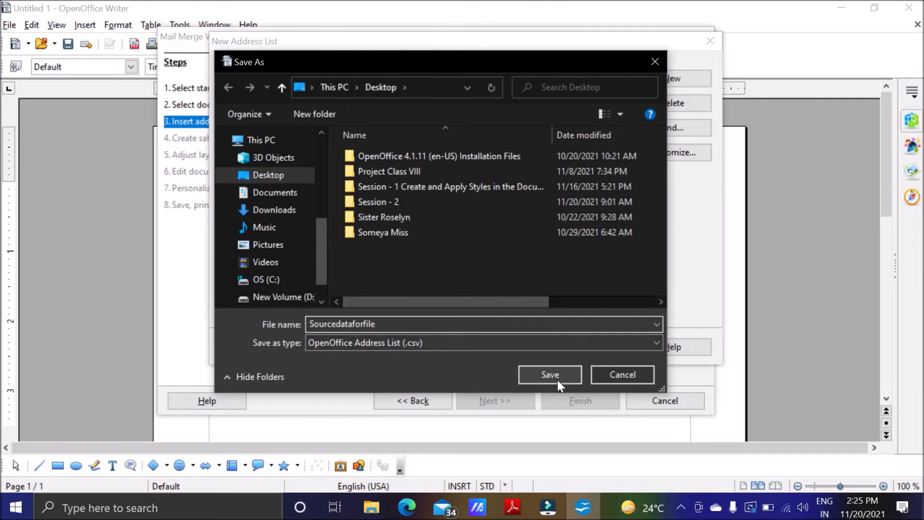
click(534, 374)
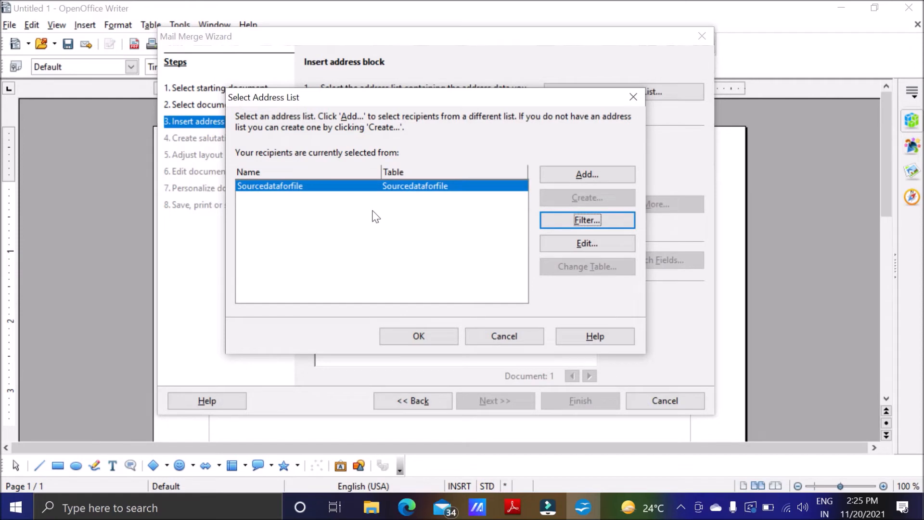
click(441, 339)
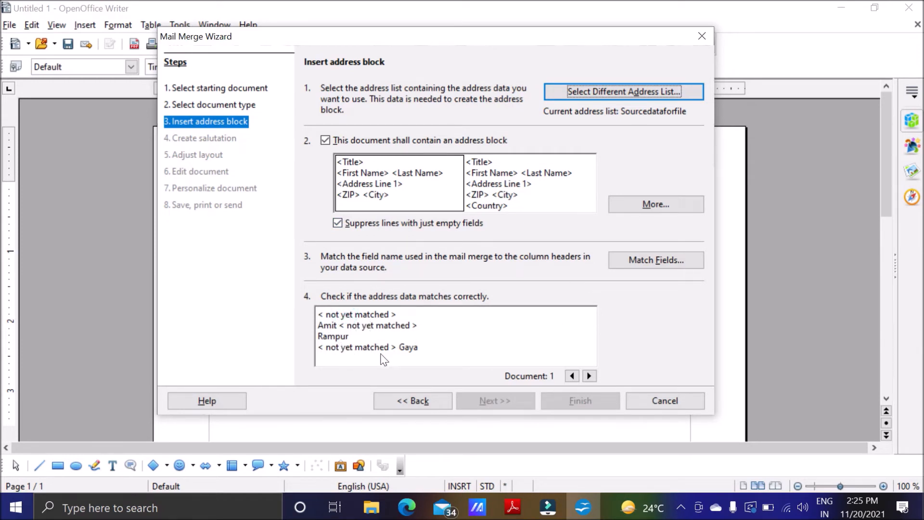
Open the selection of additional address blocks and look through the preset layouts.
click(618, 204)
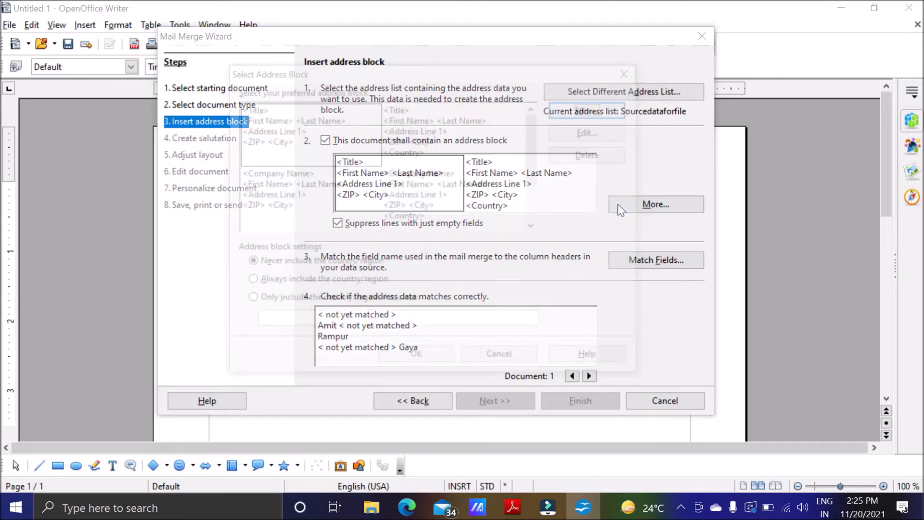
click(436, 155)
click(450, 192)
click(332, 197)
click(432, 204)
click(534, 221)
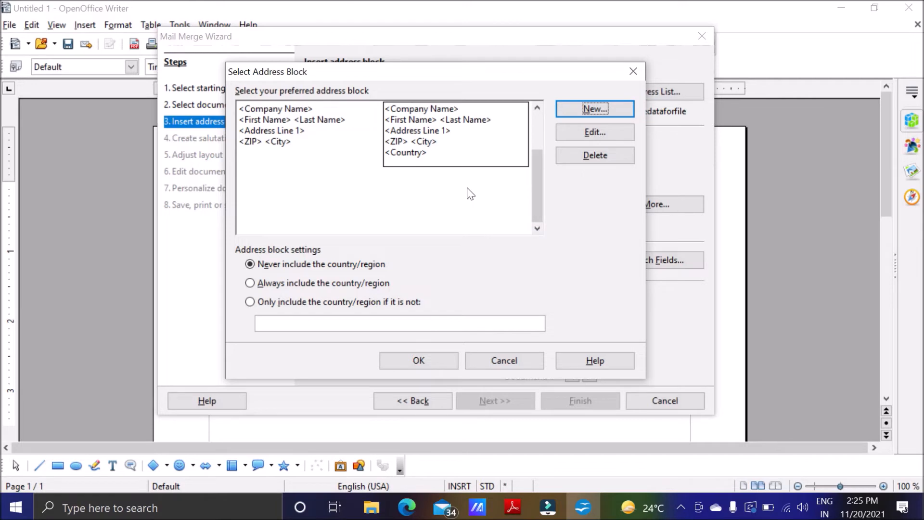
click(539, 140)
Create a new address block from First Name, Address Line 1 and City, and apply it to the letter.
click(584, 110)
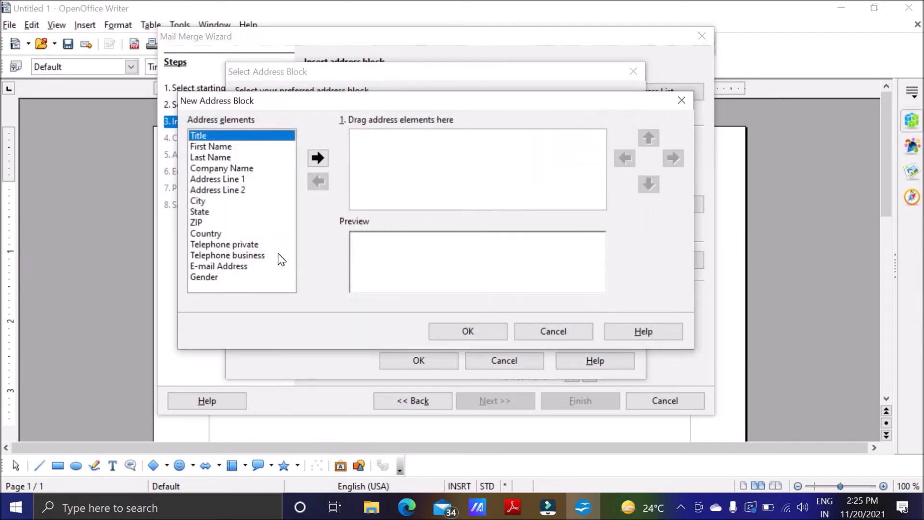
click(223, 147)
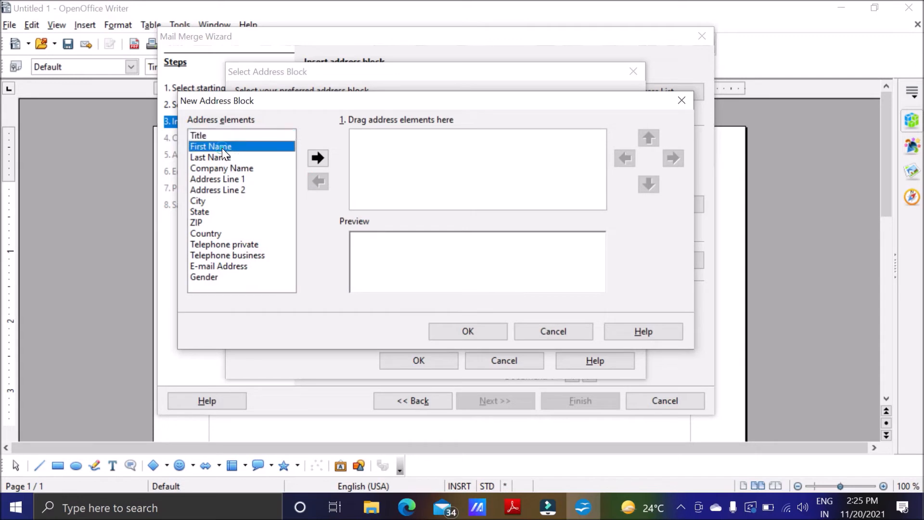
click(310, 160)
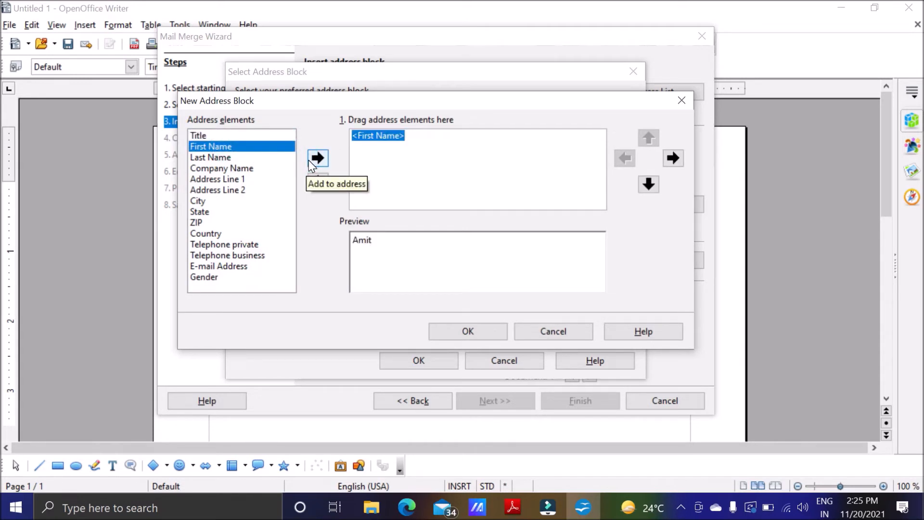
click(240, 182)
click(319, 160)
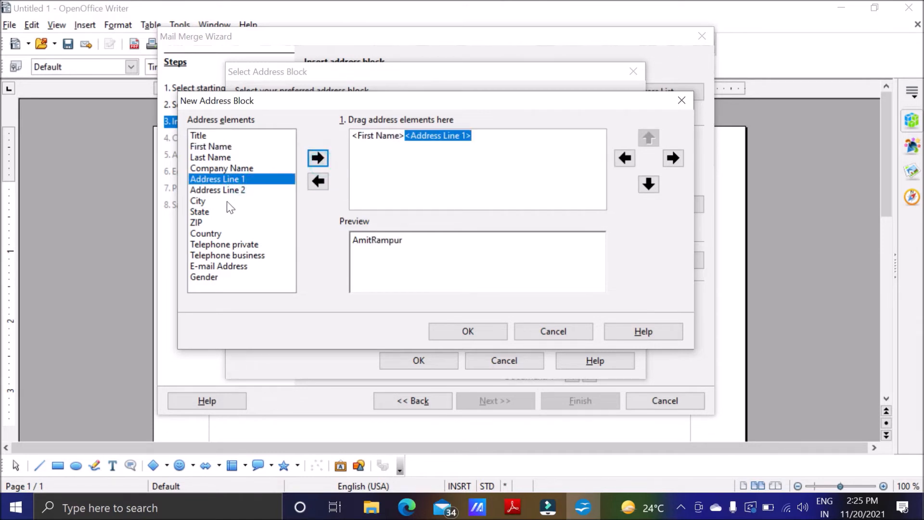
click(230, 201)
click(317, 159)
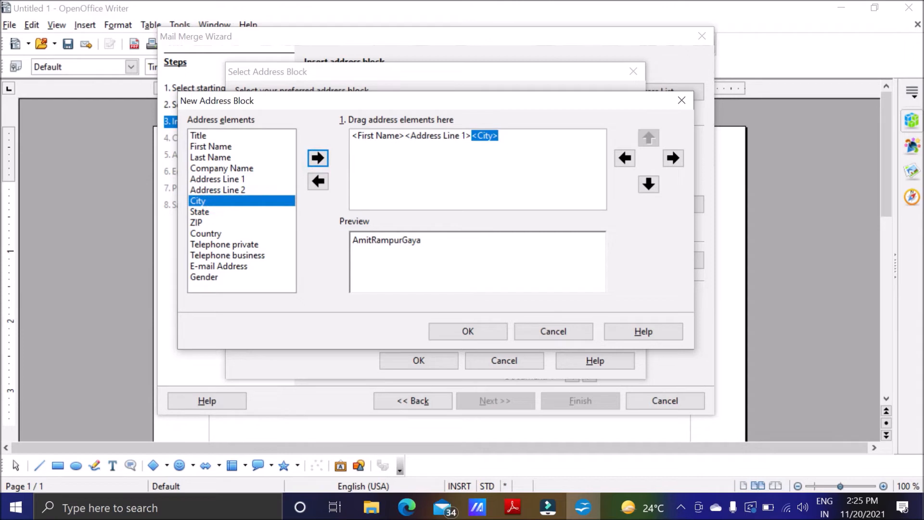
click(483, 333)
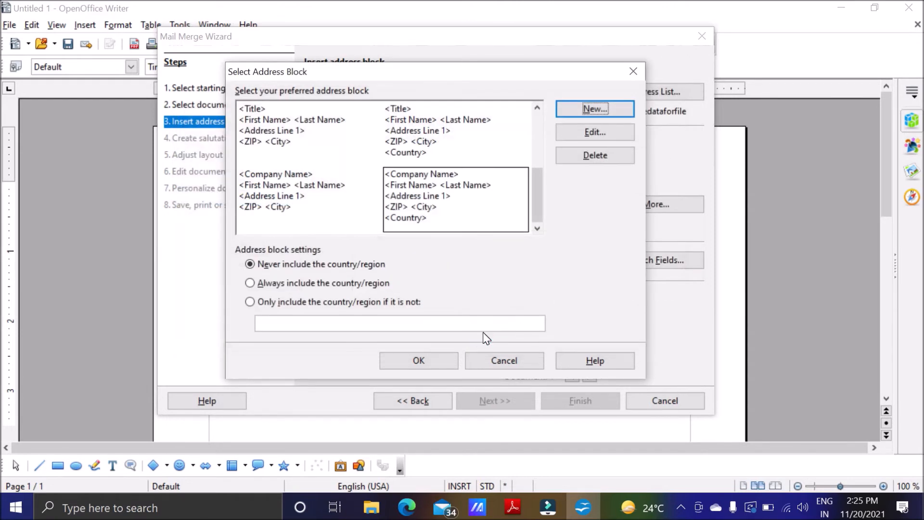
click(407, 357)
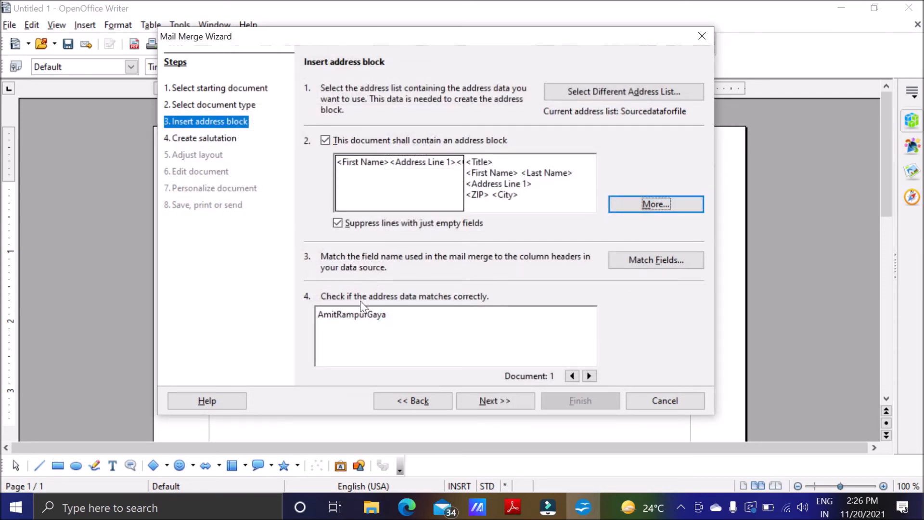
Continue to the salutation settings and switch off both the personalized salutation and the document salutation.
click(512, 409)
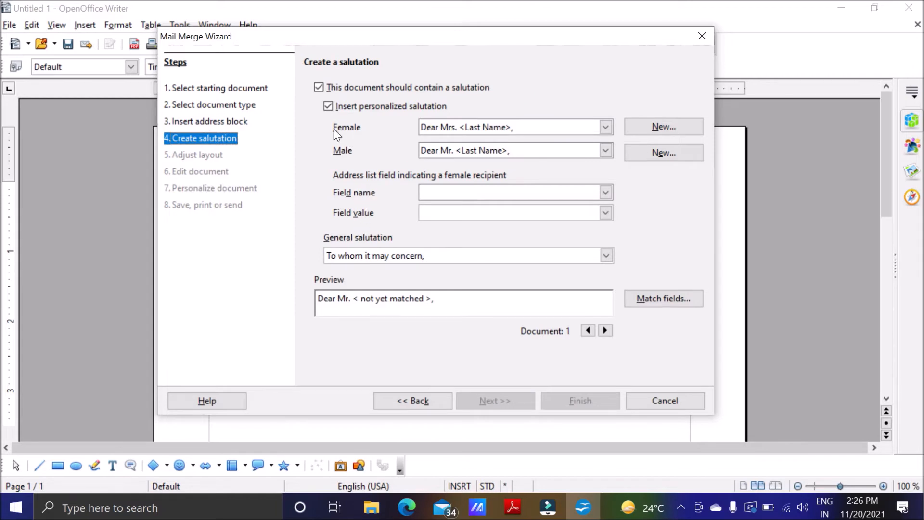
click(327, 107)
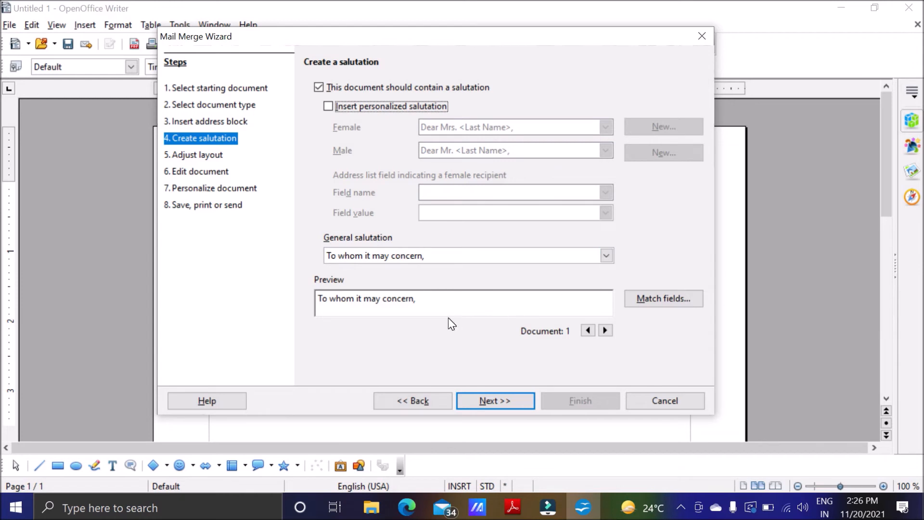
click(319, 86)
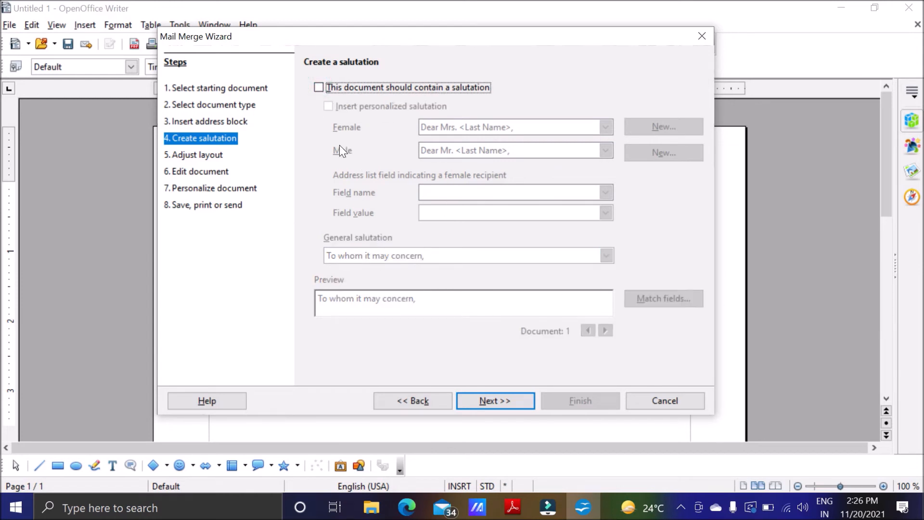
Continue to the layout settings and set the address block's distance from the top to 2.04".
click(501, 400)
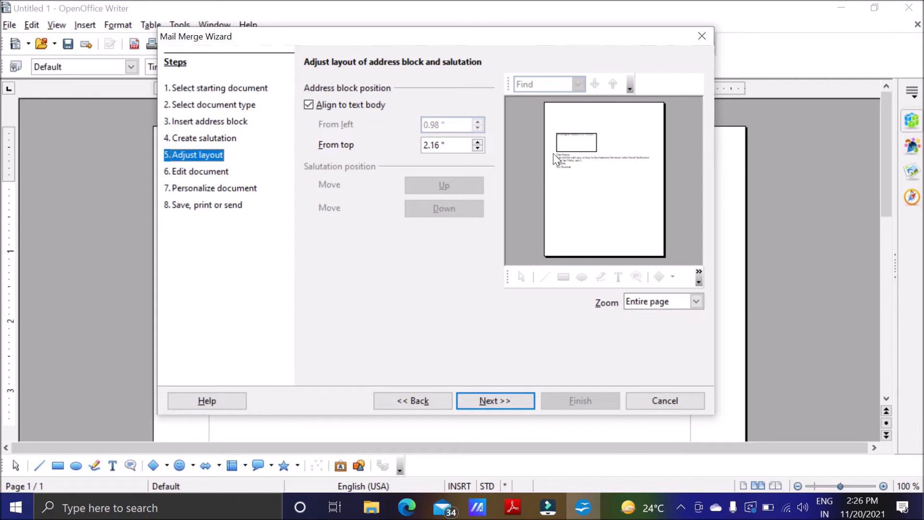
click(477, 148)
click(477, 148)
click(477, 148)
click(477, 147)
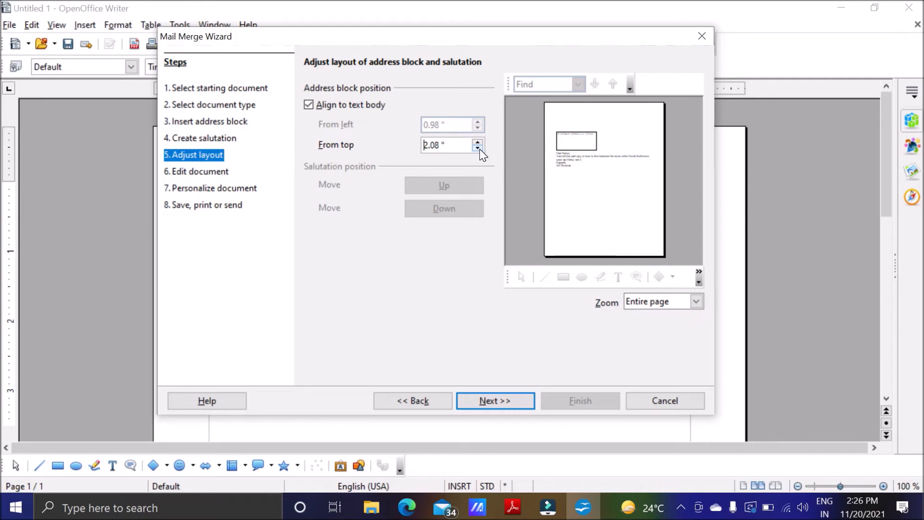
click(477, 147)
click(477, 148)
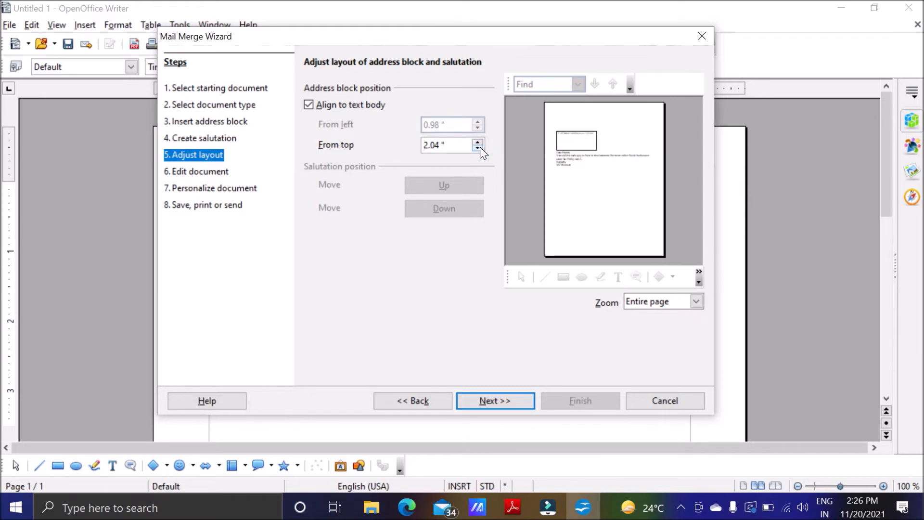
Continue to the merged document preview, go through the recipients up to number 4, and return to the first.
click(511, 400)
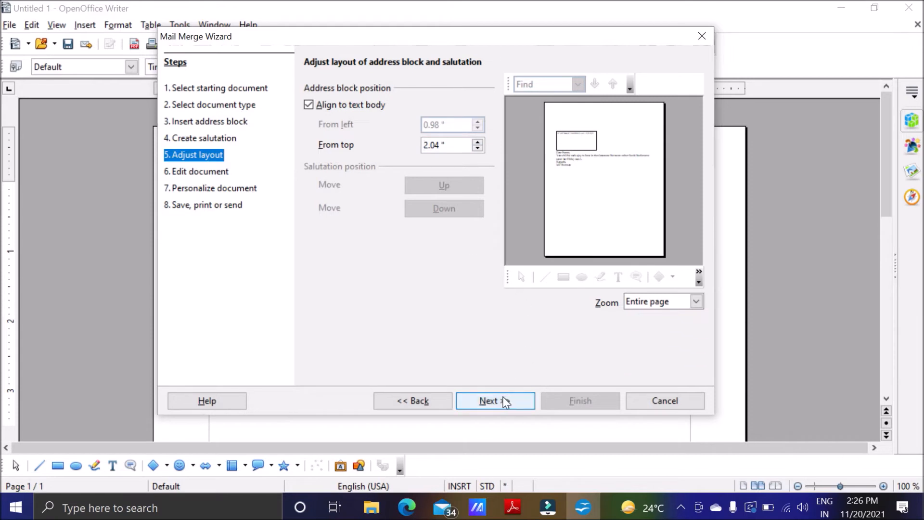
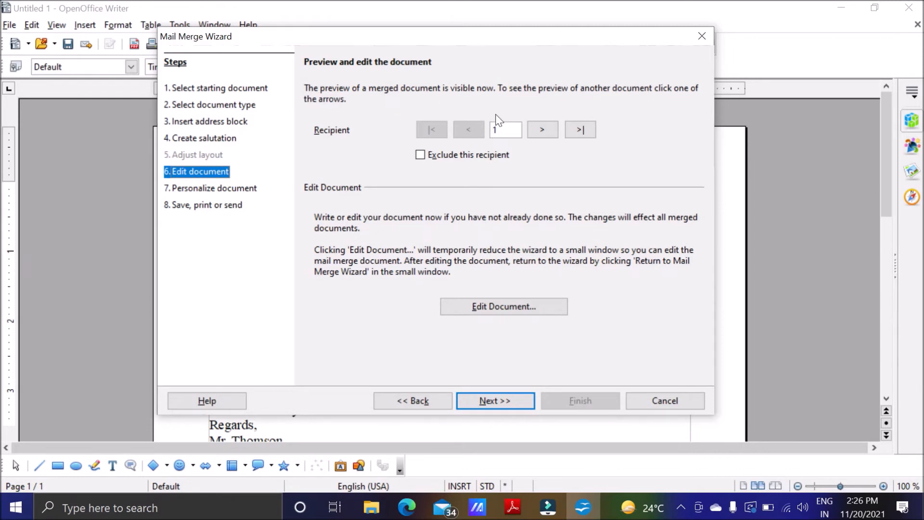
click(540, 130)
click(539, 130)
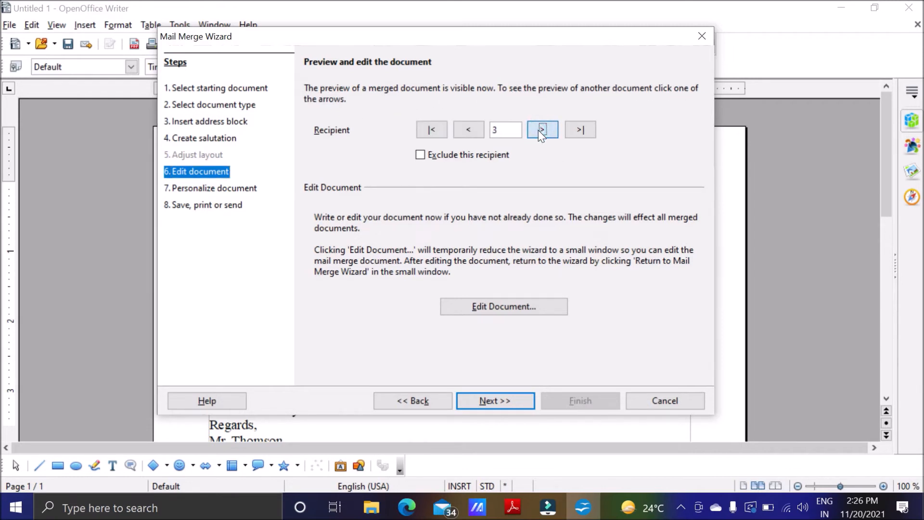
click(540, 130)
click(476, 134)
click(475, 134)
click(475, 133)
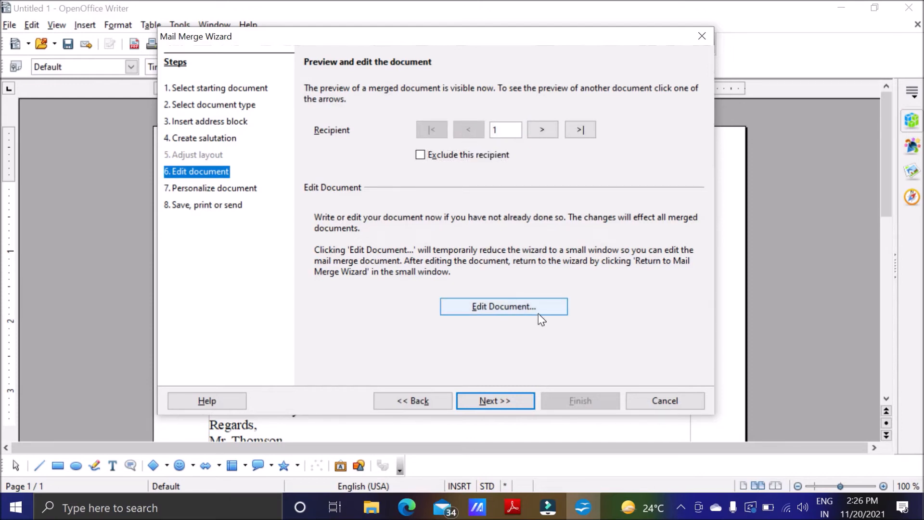
View the merged letter in document editing mode, check its address block and page, and return to the wizard.
click(487, 309)
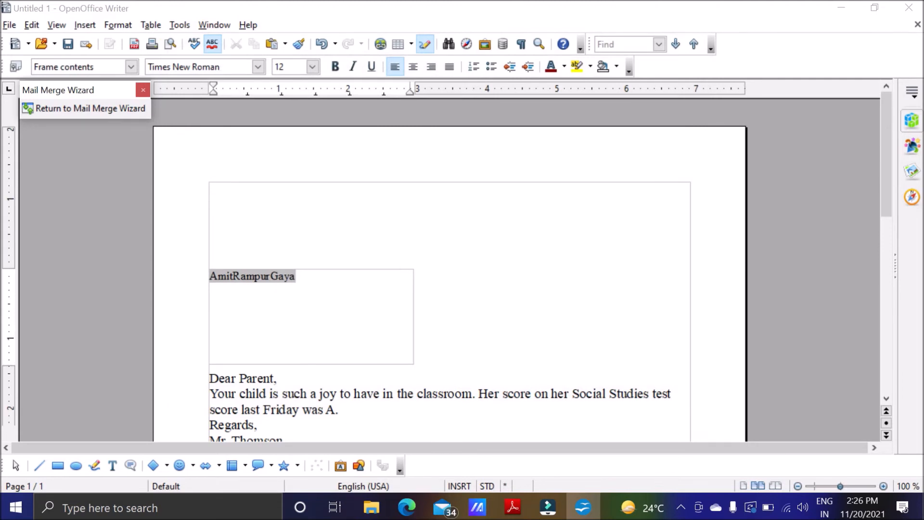
scroll(449, 269, down, 15)
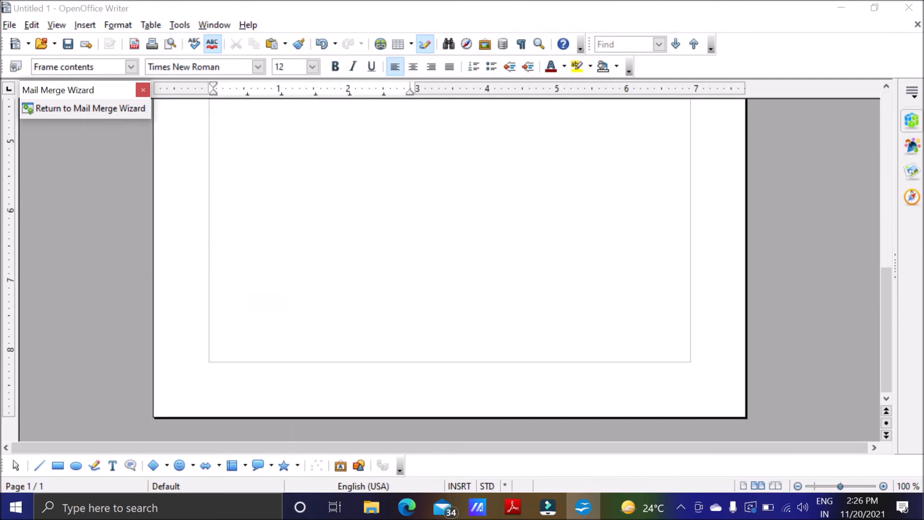
scroll(450, 269, up, 15)
click(137, 109)
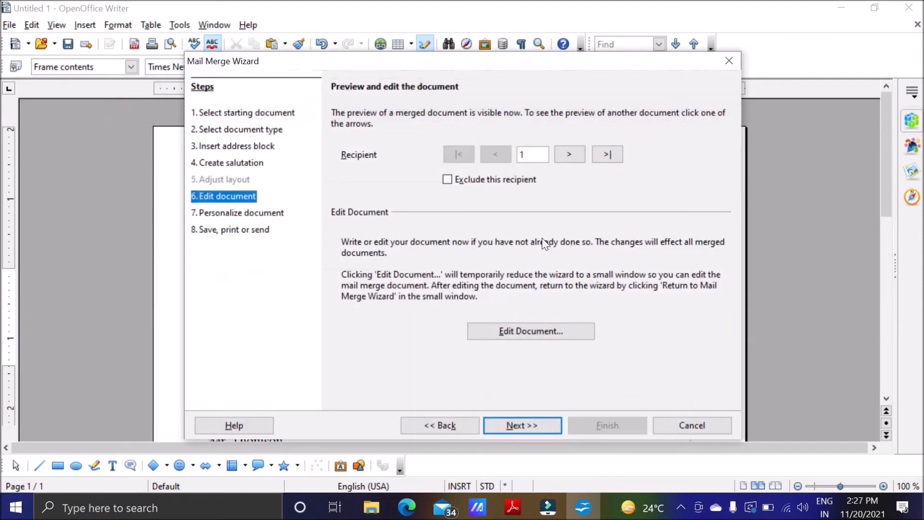
click(535, 333)
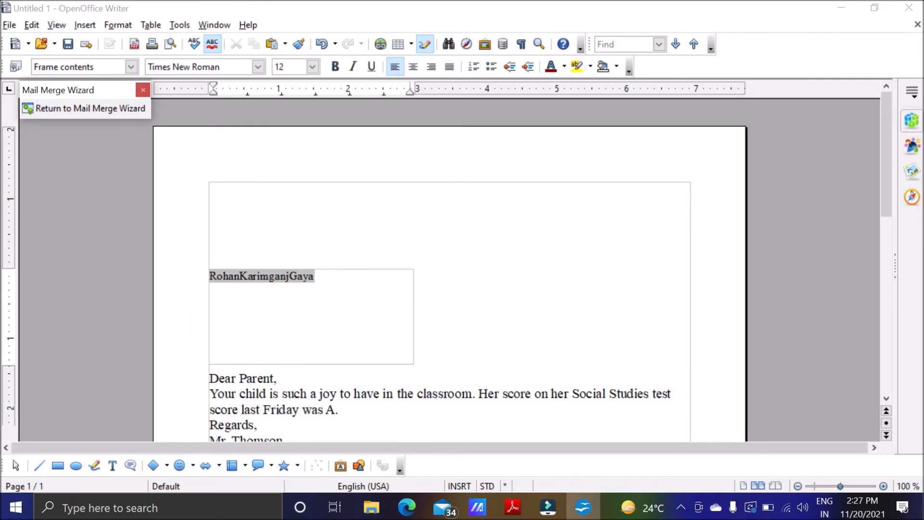
click(82, 114)
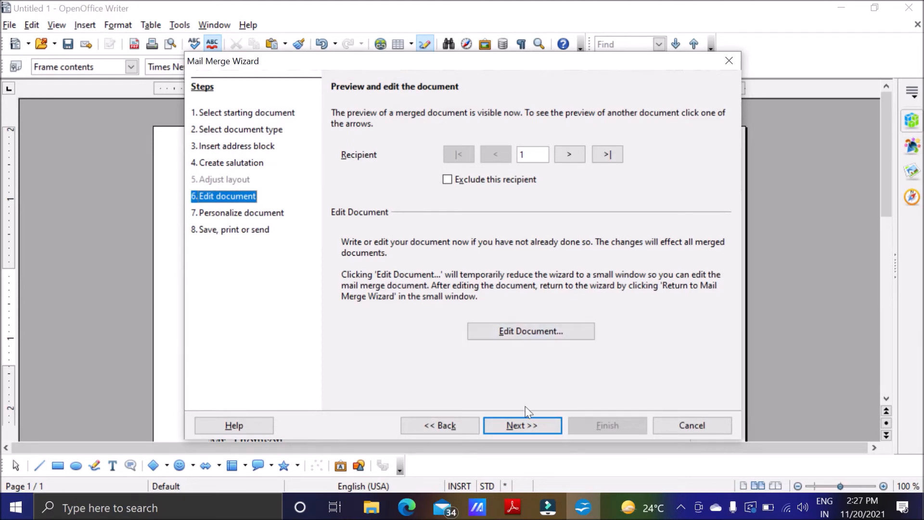
Continue to document personalization, open the individual letters for editing, and put spaces between name, address line and city in the first letter.
click(542, 426)
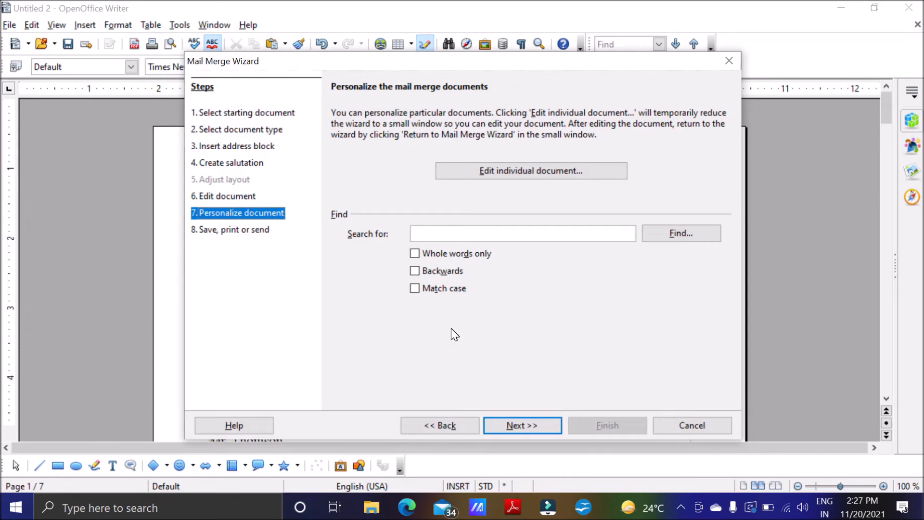
drag(482, 66, 504, 43)
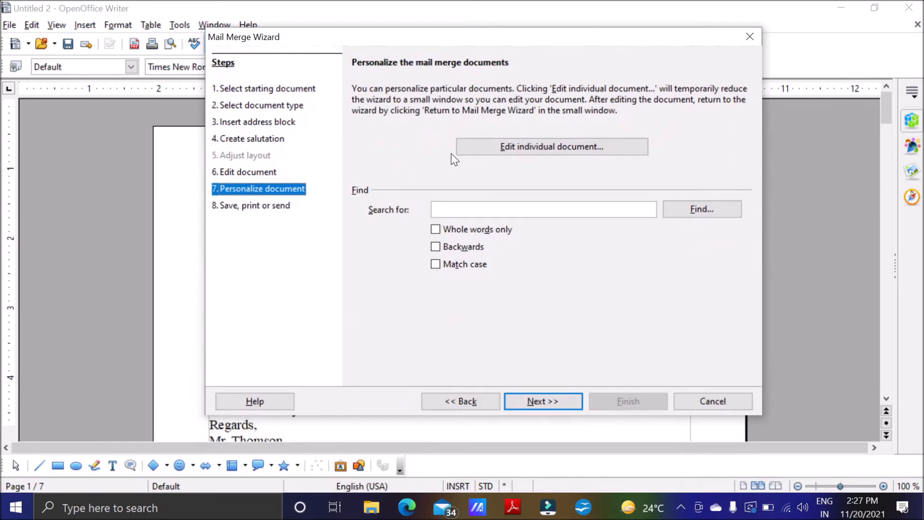
click(505, 153)
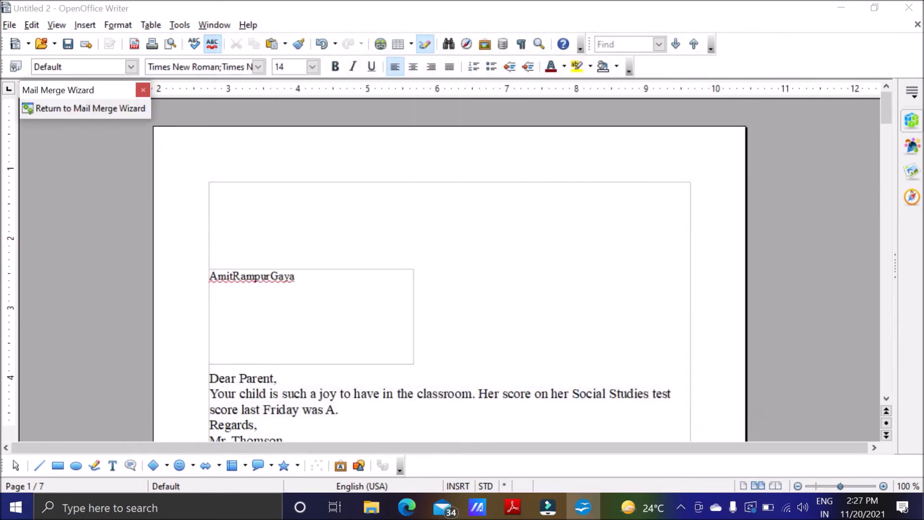
click(233, 276)
click(273, 275)
Separate the first name, address line and city with spaces in the address blocks of the second and third letters.
scroll(272, 276, down, 10)
scroll(239, 371, down, 5)
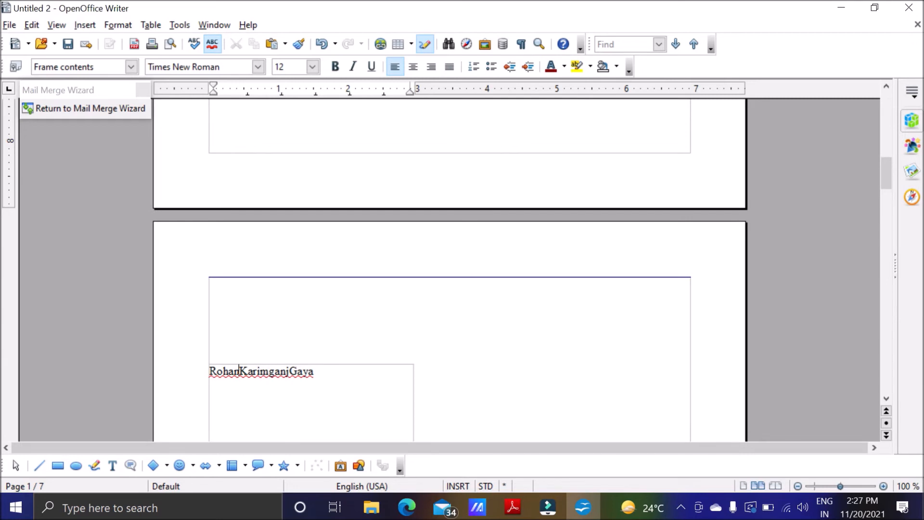
click(239, 371)
click(291, 371)
scroll(292, 371, down, 7)
scroll(291, 371, down, 6)
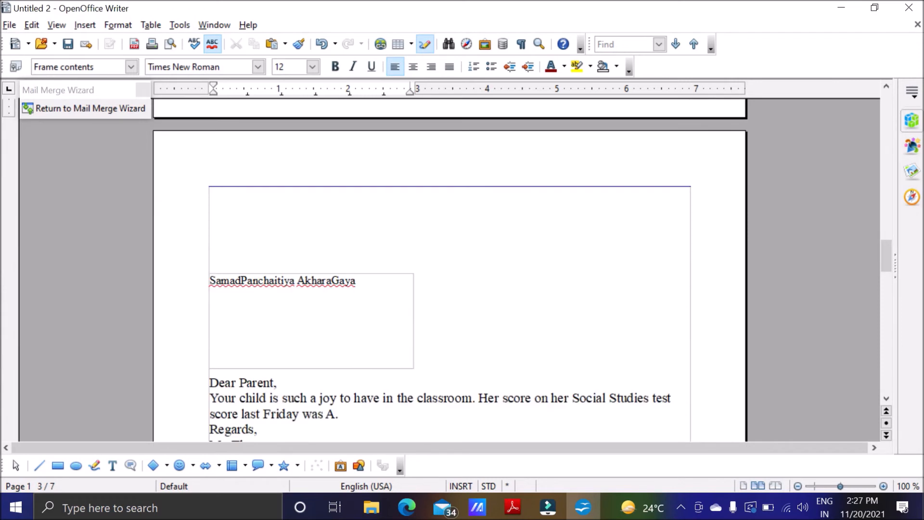
click(241, 281)
click(334, 280)
Add spaces between the first name, address line and city in the fourth letter's address block.
scroll(337, 288, down, 8)
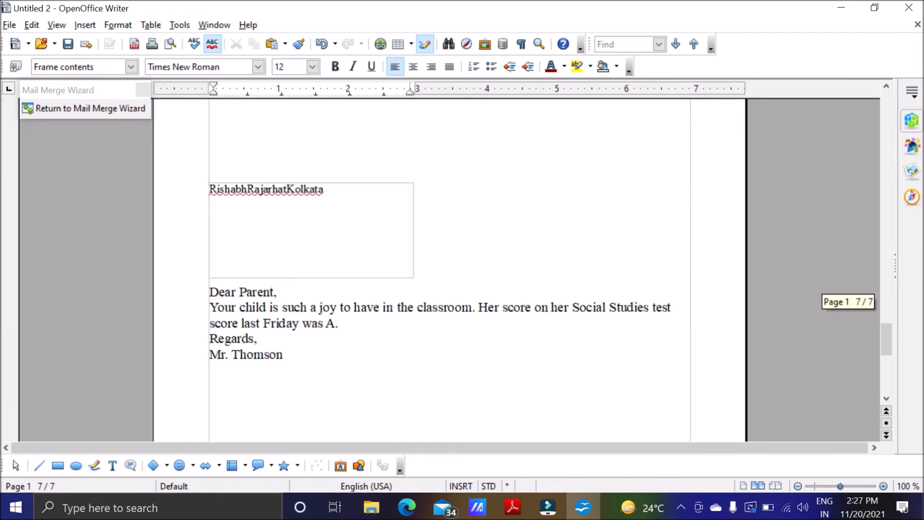
click(247, 188)
click(290, 189)
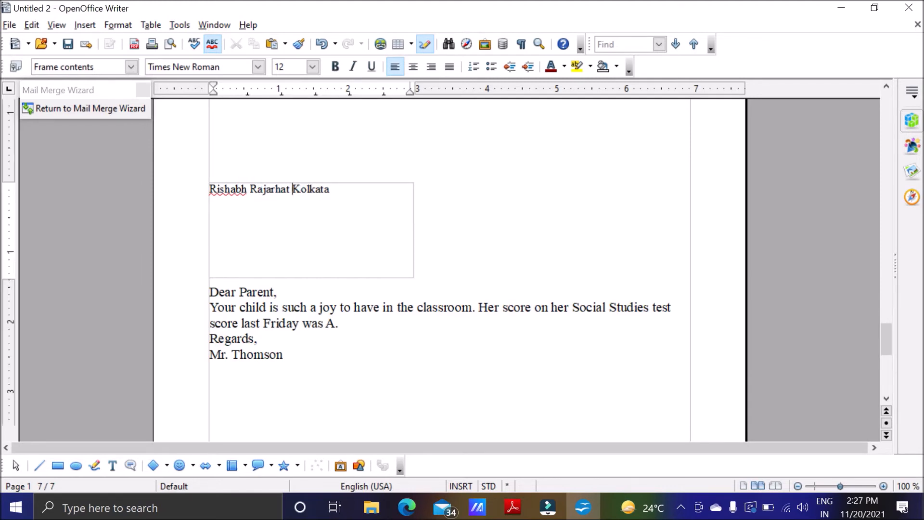
scroll(450, 270, down, 10)
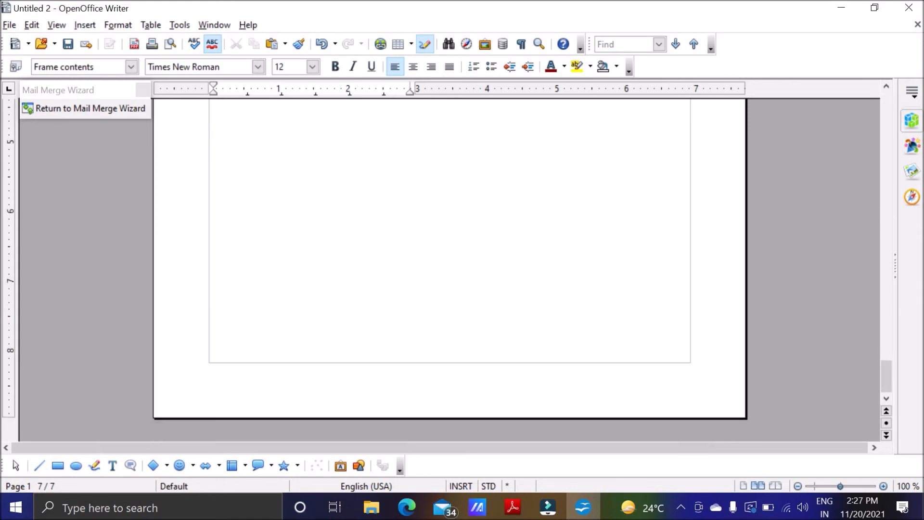
Return to the mail merge wizard, advance to its final stage, and review the options for e-mailing, printing and saving the documents.
click(100, 112)
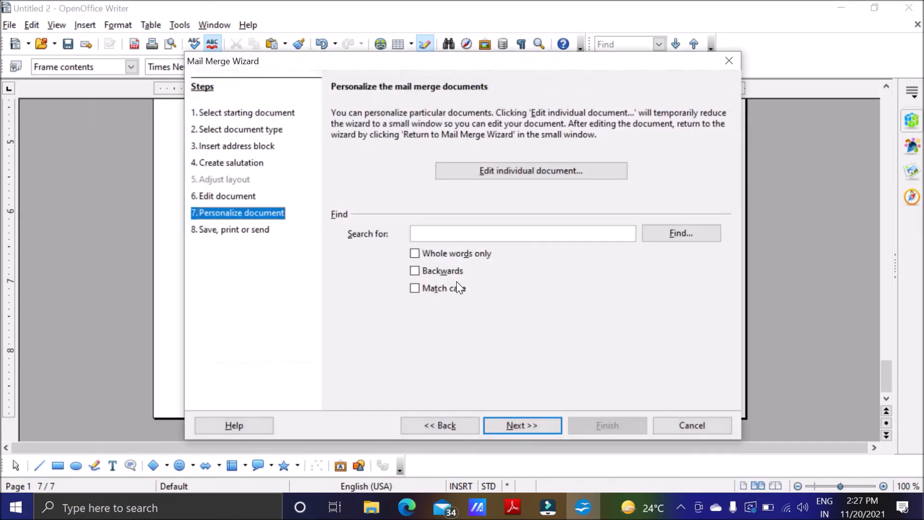
click(516, 426)
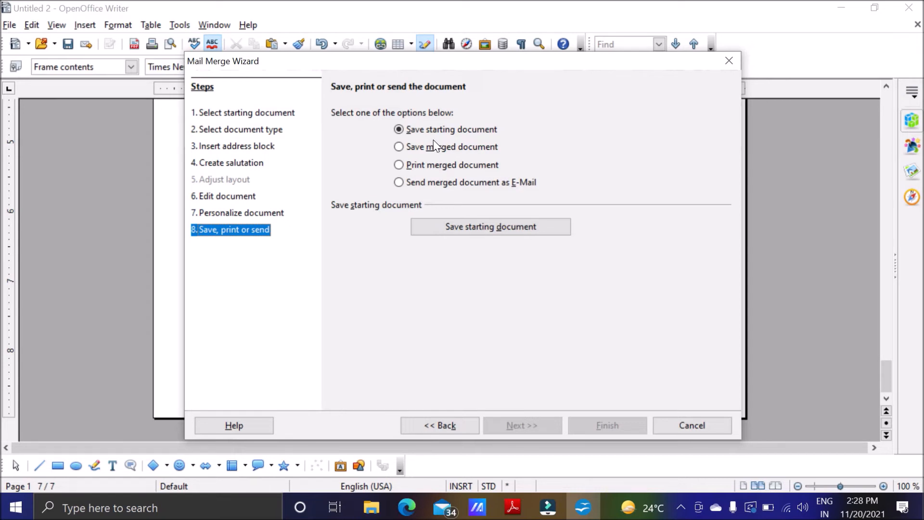
click(443, 183)
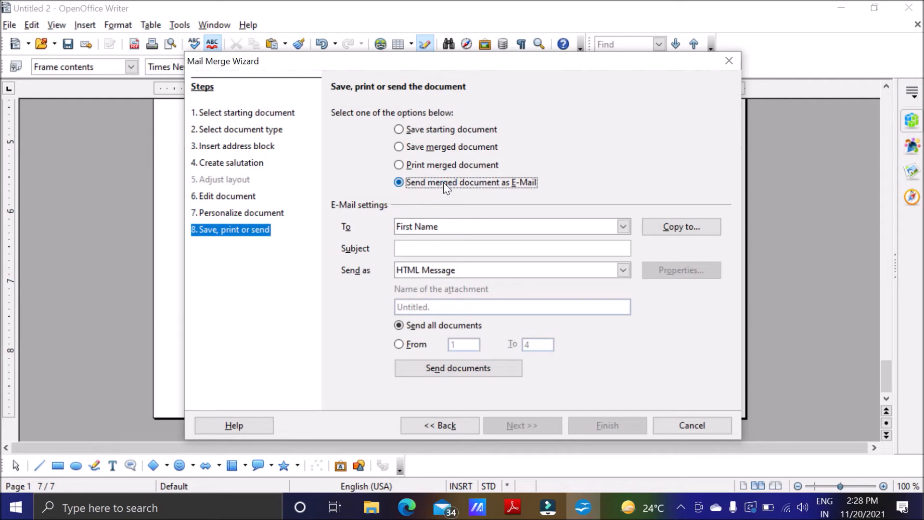
click(438, 168)
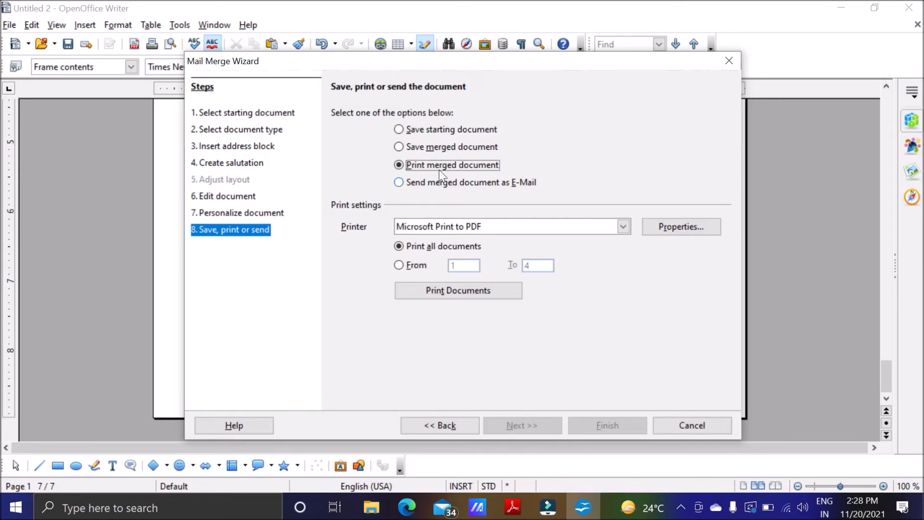
click(434, 150)
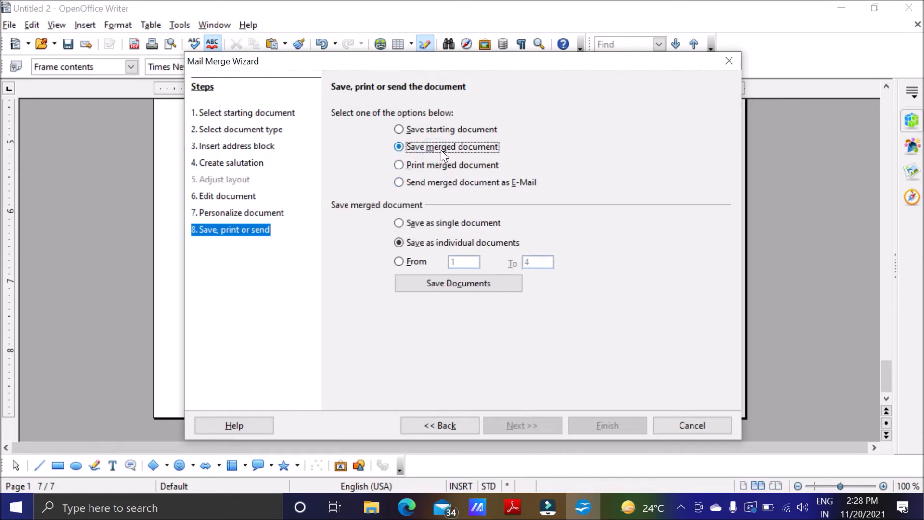
click(426, 128)
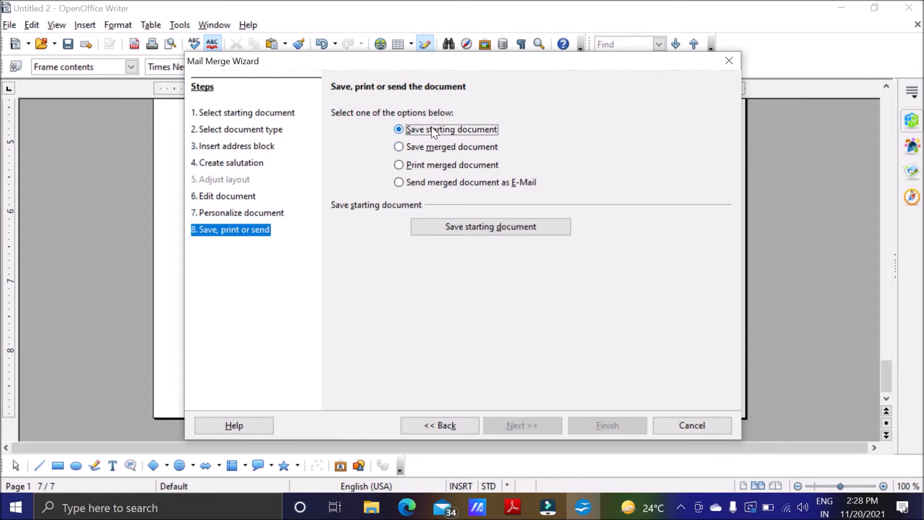
click(436, 146)
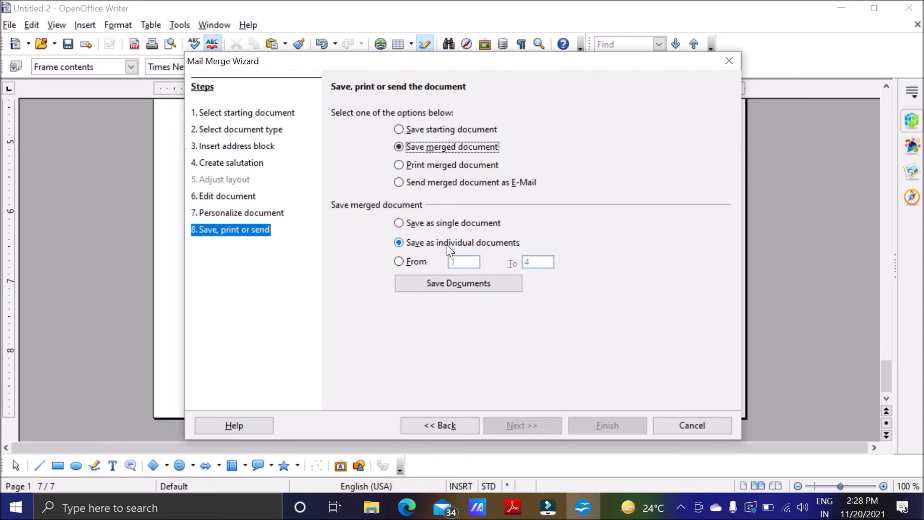
click(449, 224)
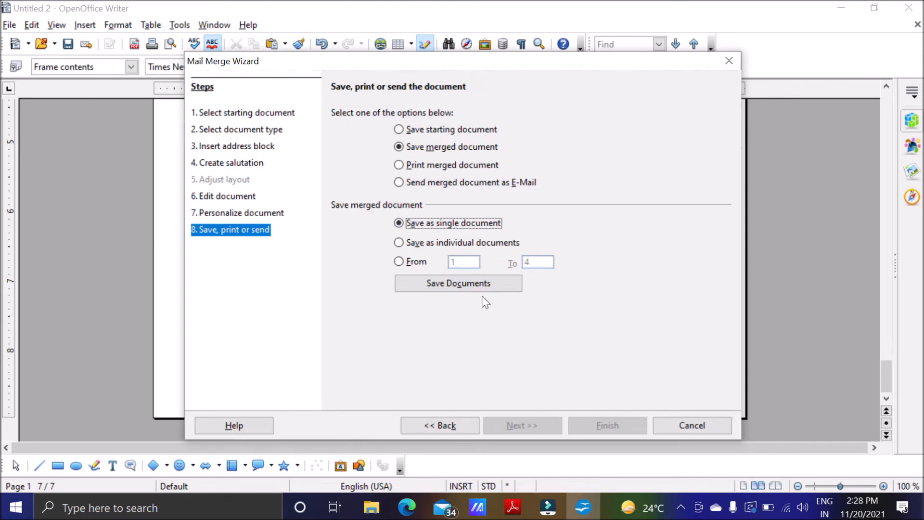
Save the starting document on the Desktop as SavedDocument in ODF text format and finish the mail merge wizard.
click(399, 130)
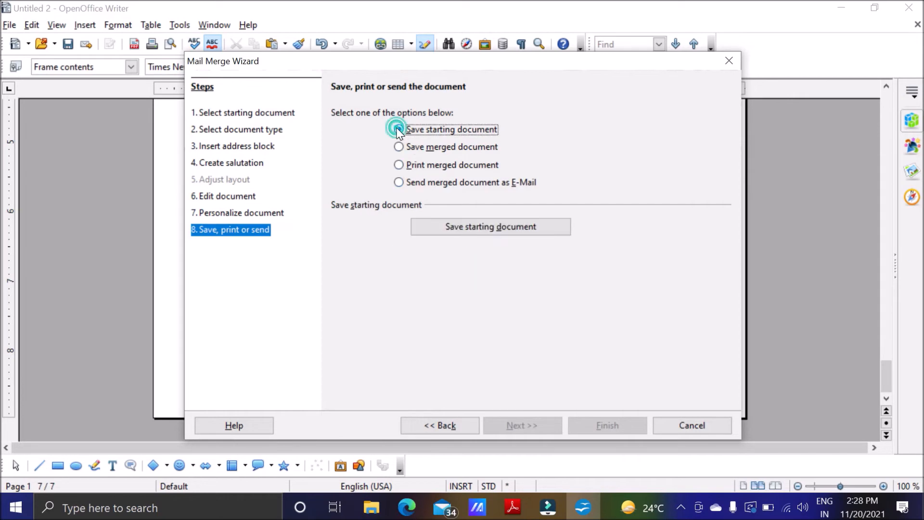
click(476, 224)
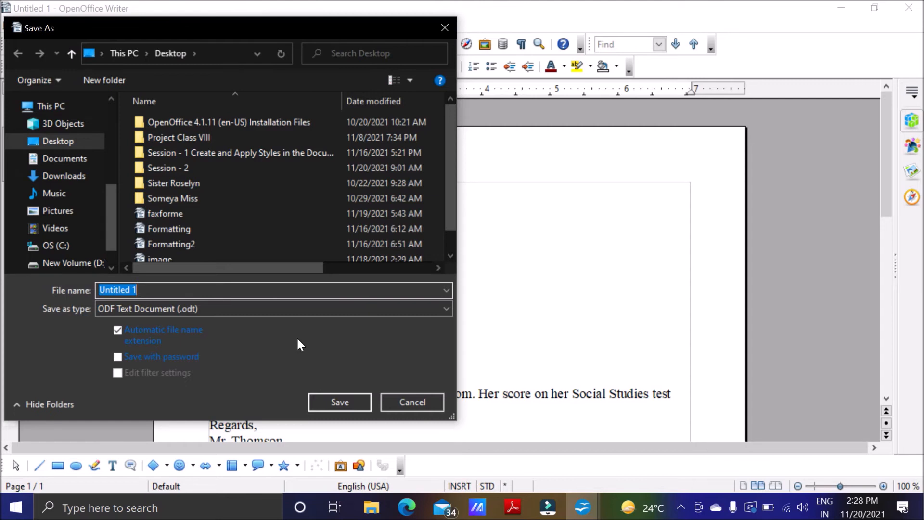
text(SavedDocue)
key(BackSpace)
text(ment)
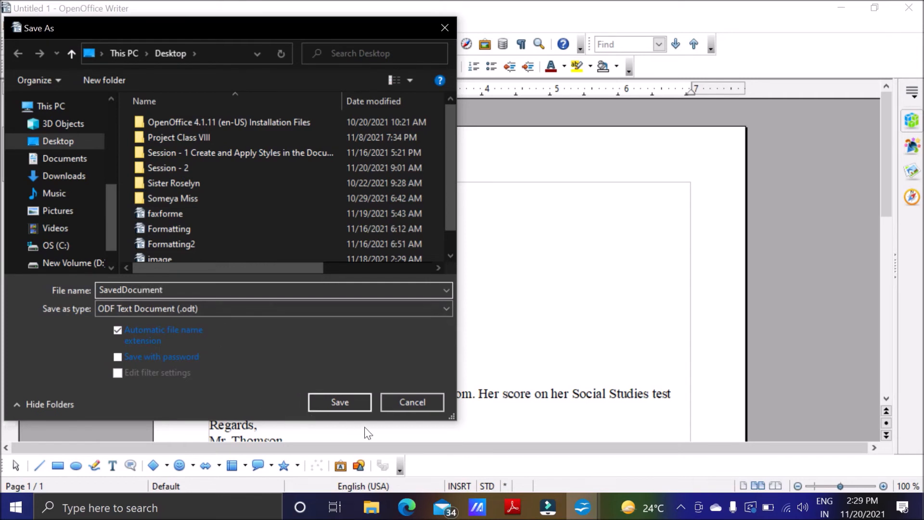
click(339, 402)
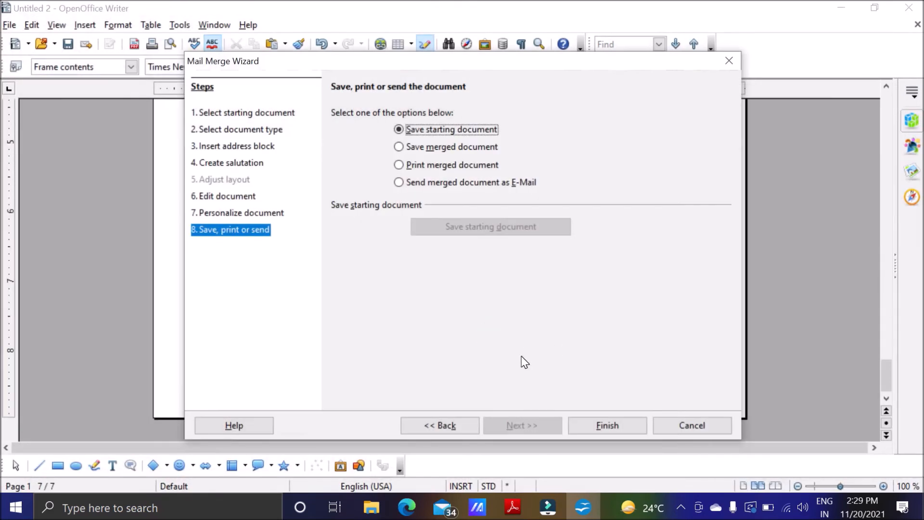
click(605, 426)
Look through all the merged letters from the last page to the first and back to the end.
scroll(450, 306, up, 5)
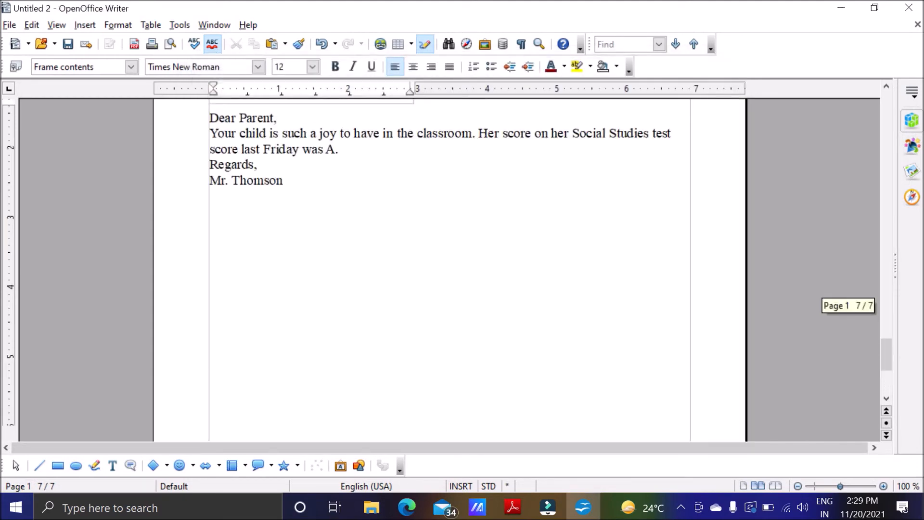
scroll(450, 269, up, 15)
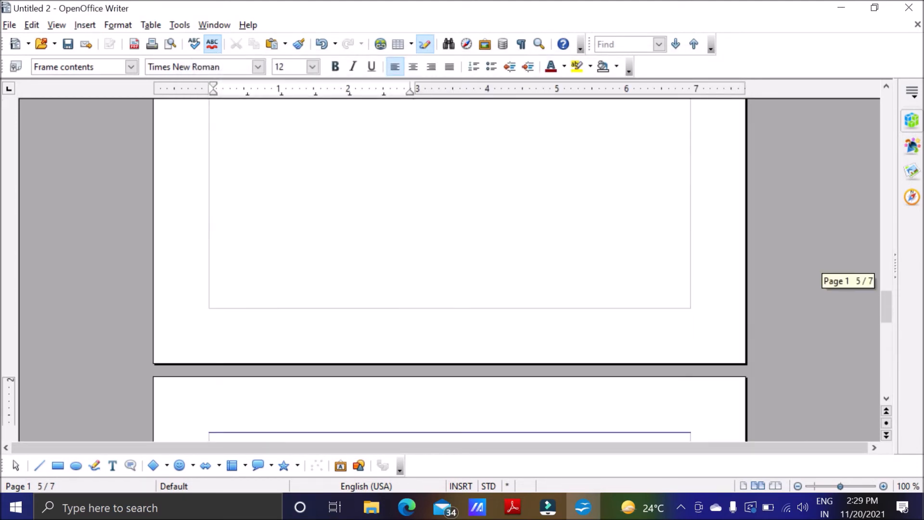
scroll(450, 270, up, 15)
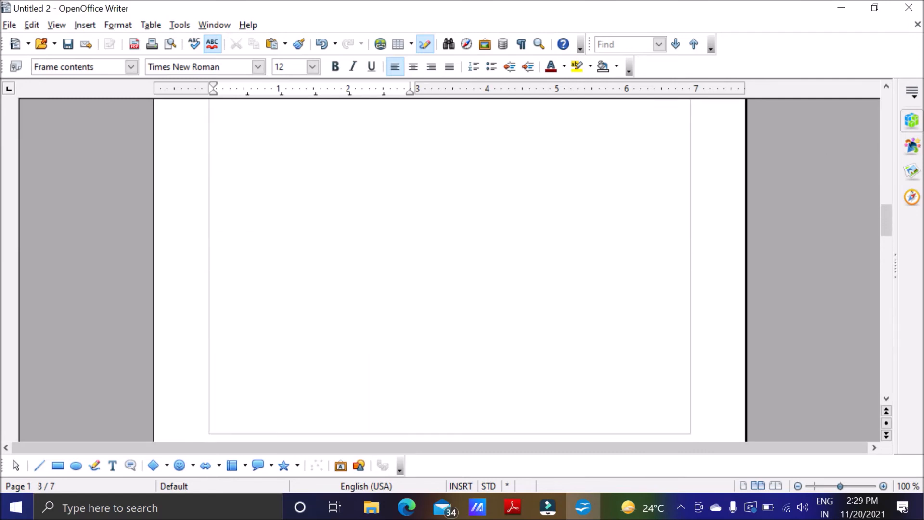
scroll(450, 270, up, 8)
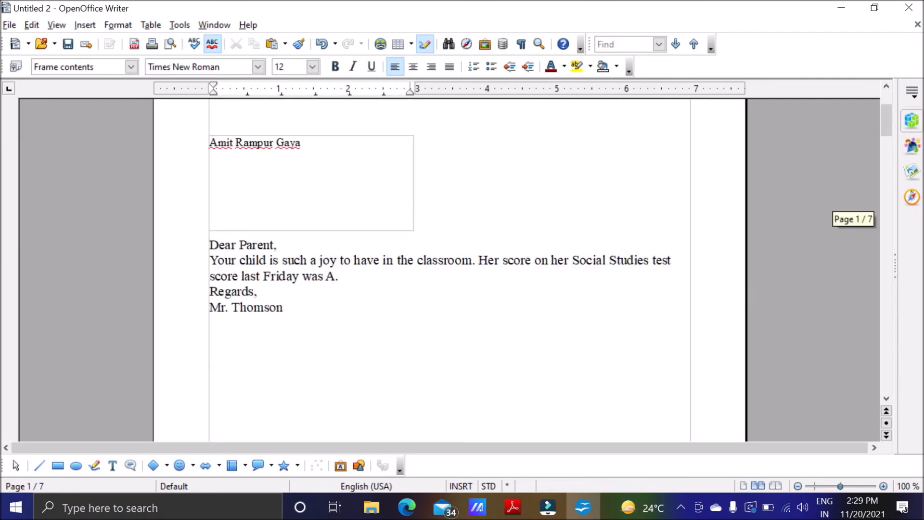
scroll(450, 270, up, 5)
scroll(450, 270, down, 20)
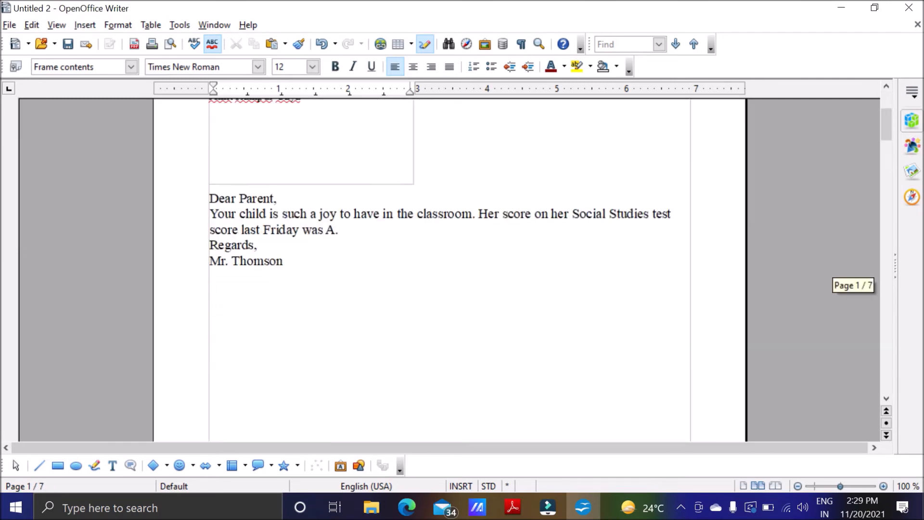
scroll(450, 269, down, 20)
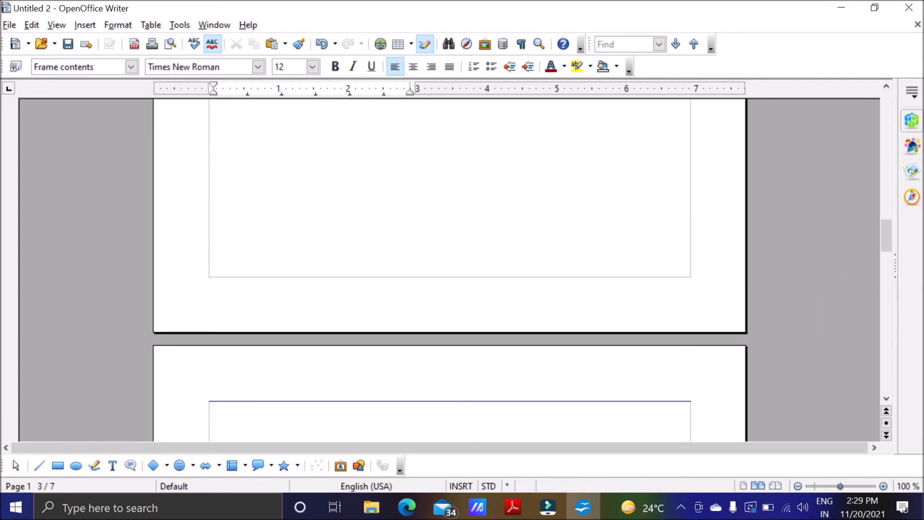
scroll(450, 269, down, 5)
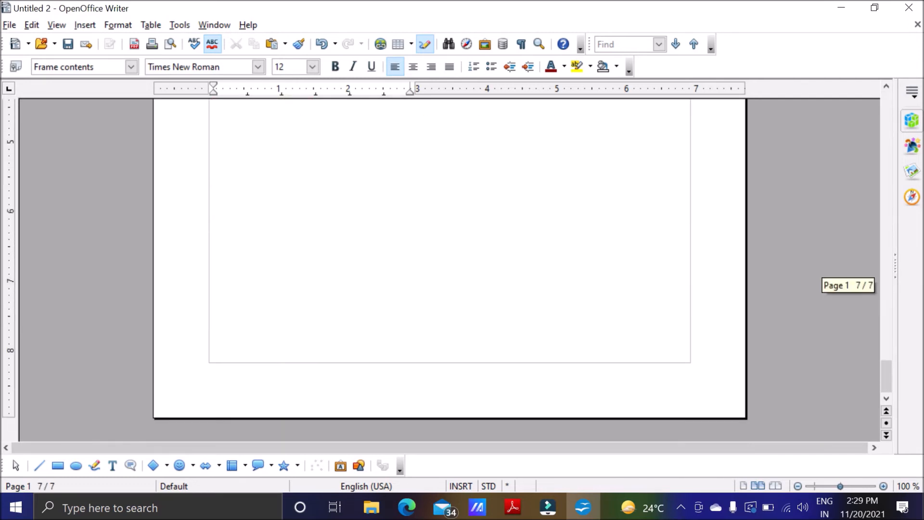
Switch to the 402-IT_ClassX.pdf textbook in Adobe Reader and browse from the data source section to the pages about labels.
click(513, 507)
click(355, 385)
scroll(499, 377, down, 5)
scroll(498, 370, down, 2)
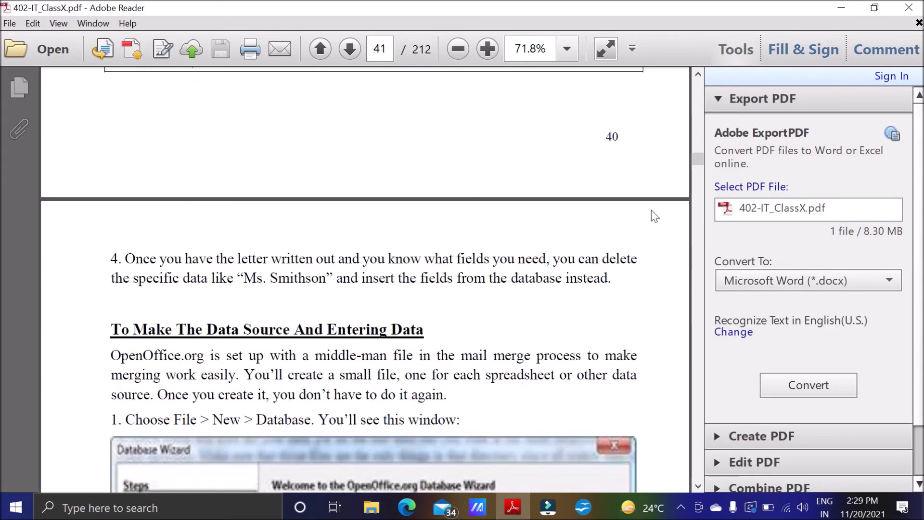
drag(694, 160, 689, 181)
scroll(550, 300, up, 15)
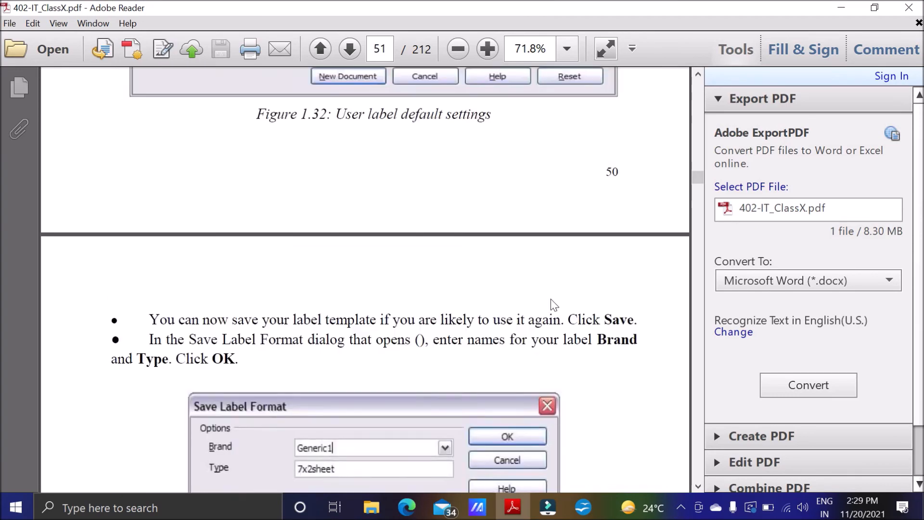
scroll(552, 299, up, 3)
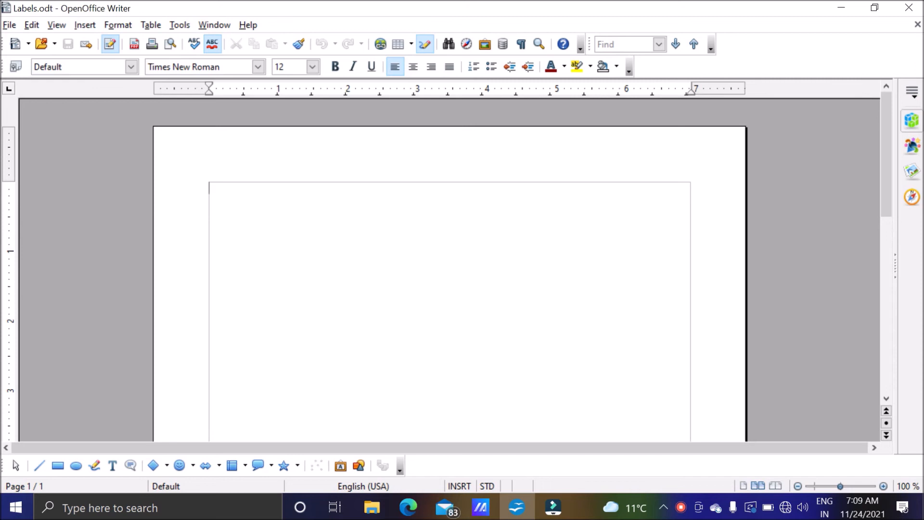
Start a new labels document in OpenOffice Writer and review the label format and options settings.
click(8, 27)
mouse_move(43, 42)
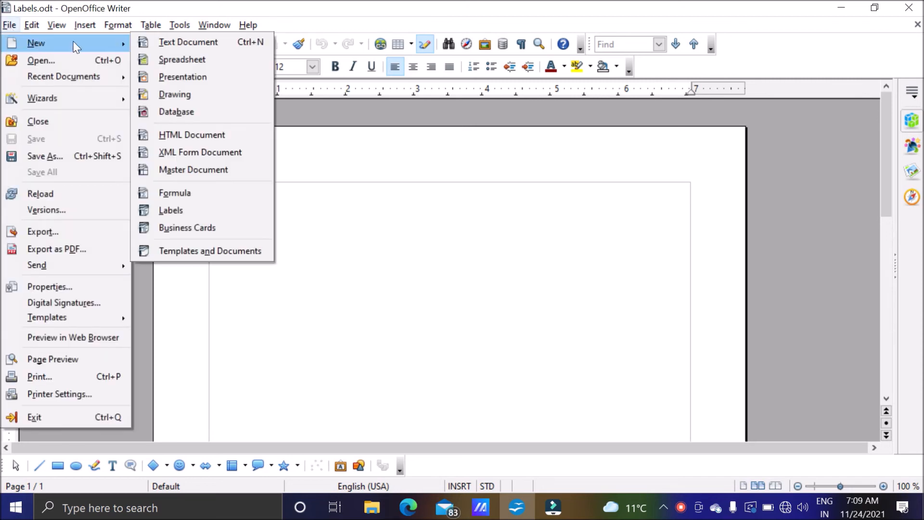
click(186, 210)
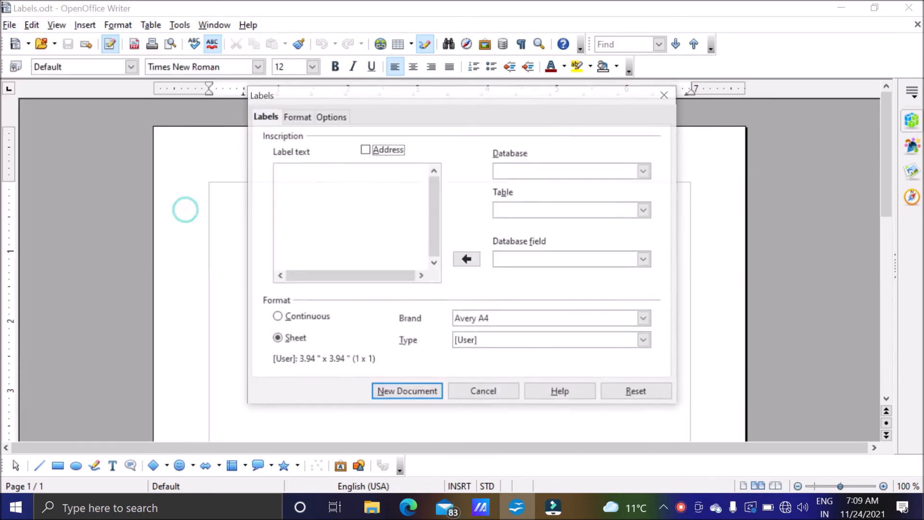
click(295, 117)
click(332, 120)
click(266, 117)
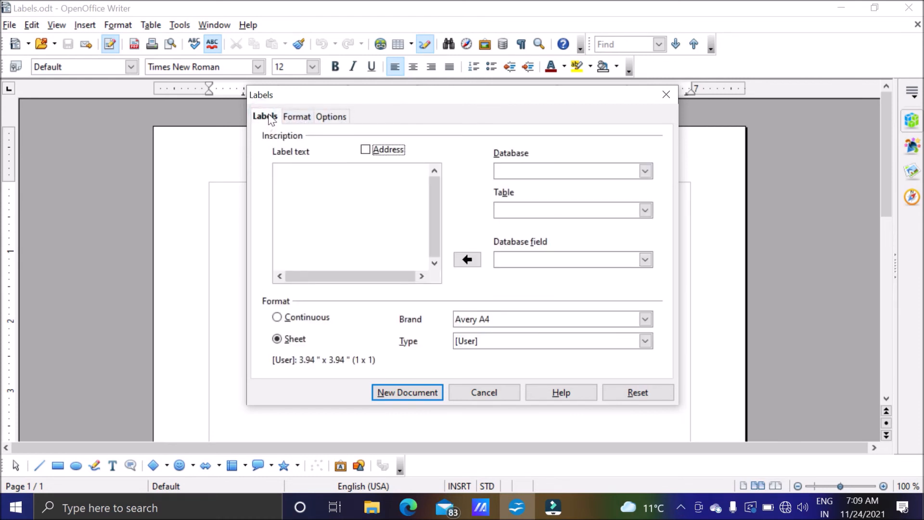
Try to use Sourcedataforfile as the label database and choose a table from it.
click(645, 173)
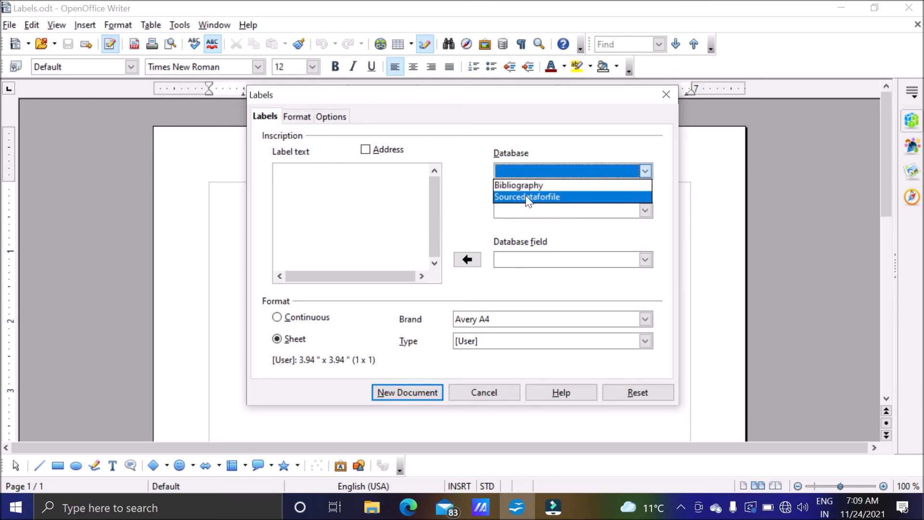
click(527, 197)
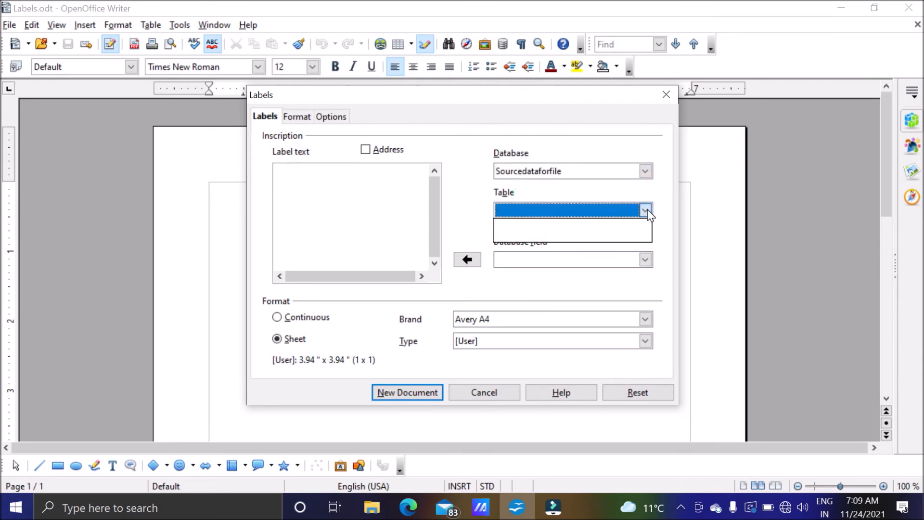
click(596, 231)
Set the label database to Bibliography and its table to biblio.
click(645, 171)
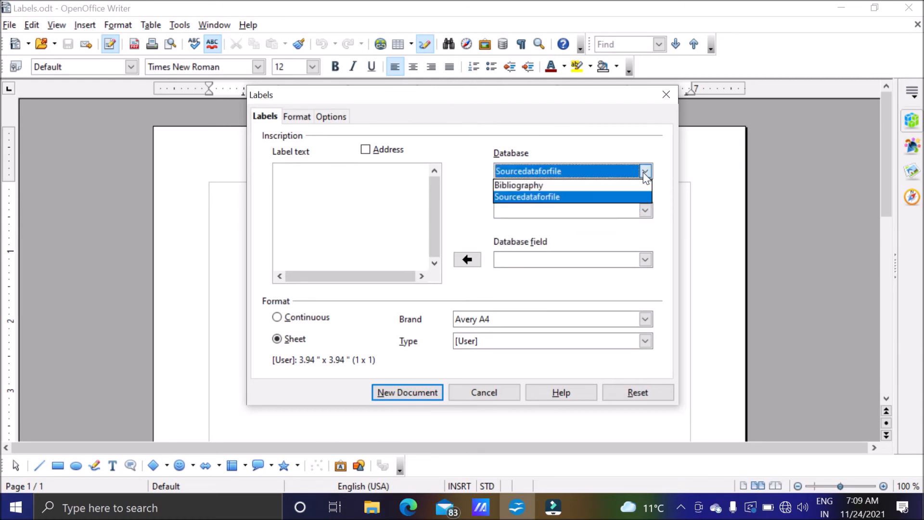
click(543, 185)
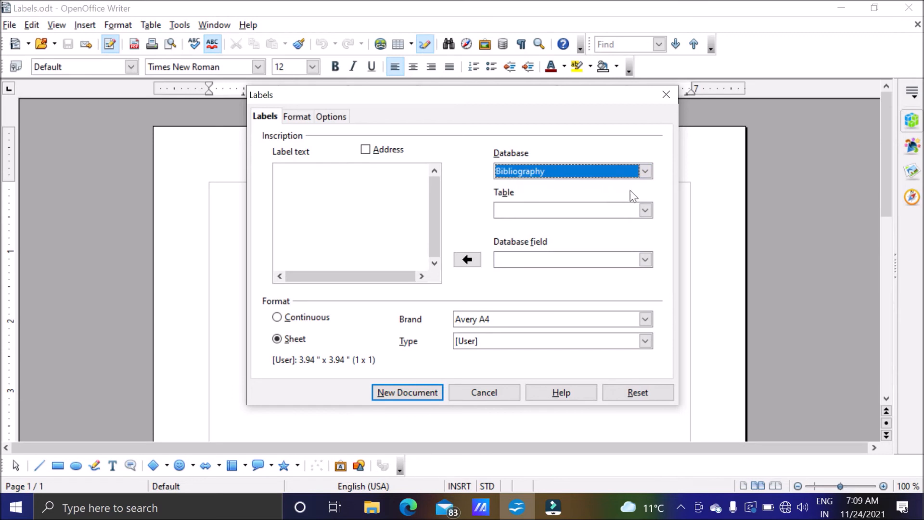
click(647, 208)
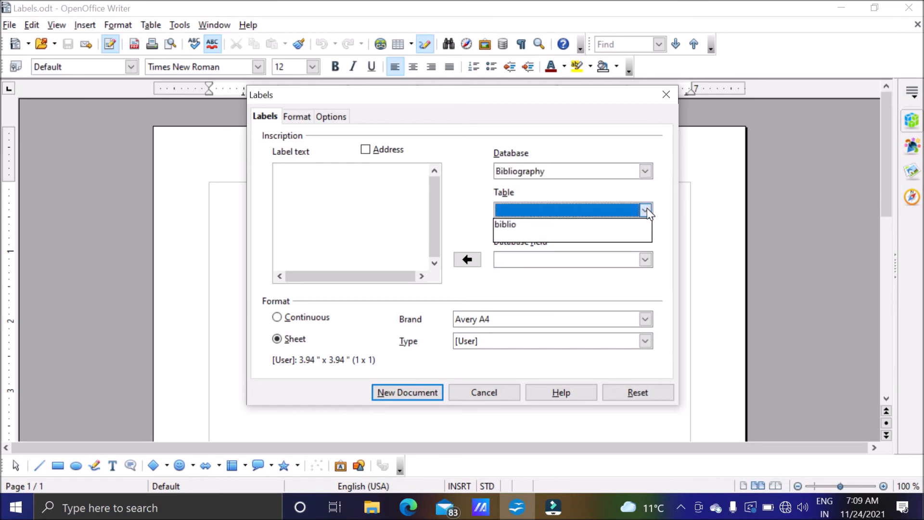
click(524, 226)
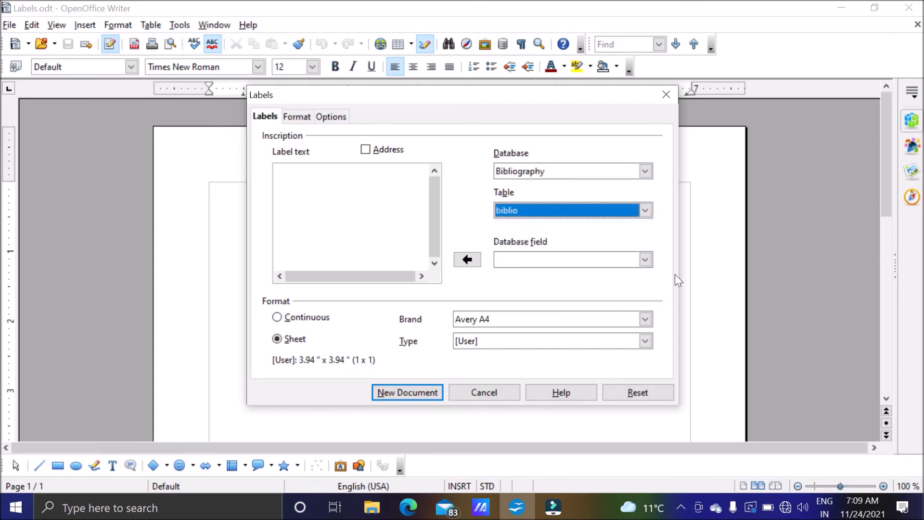
Choose Address from the available database fields and insert it into the label text.
click(645, 260)
scroll(575, 317, down, 8)
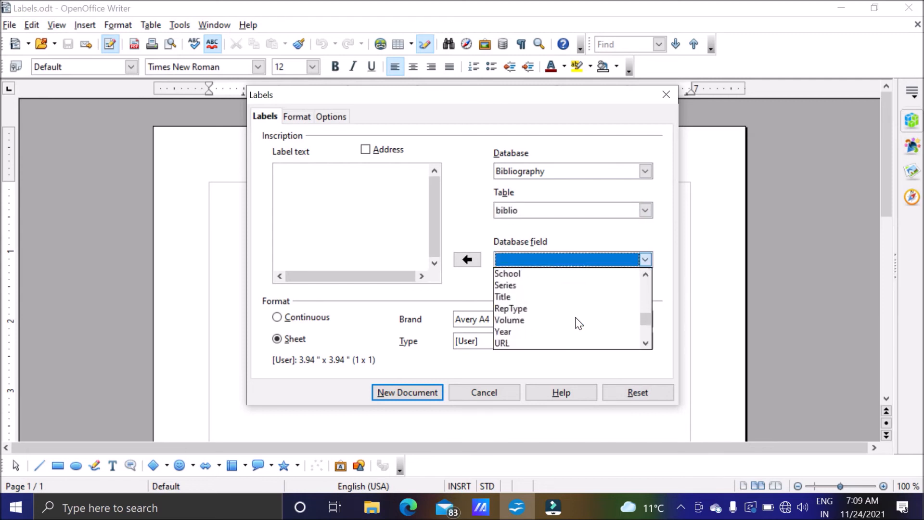
scroll(577, 318, up, 9)
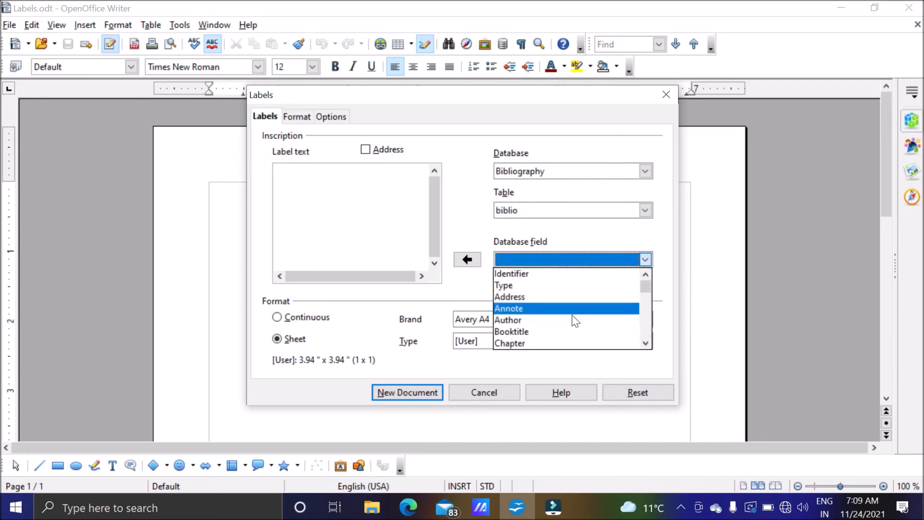
click(525, 298)
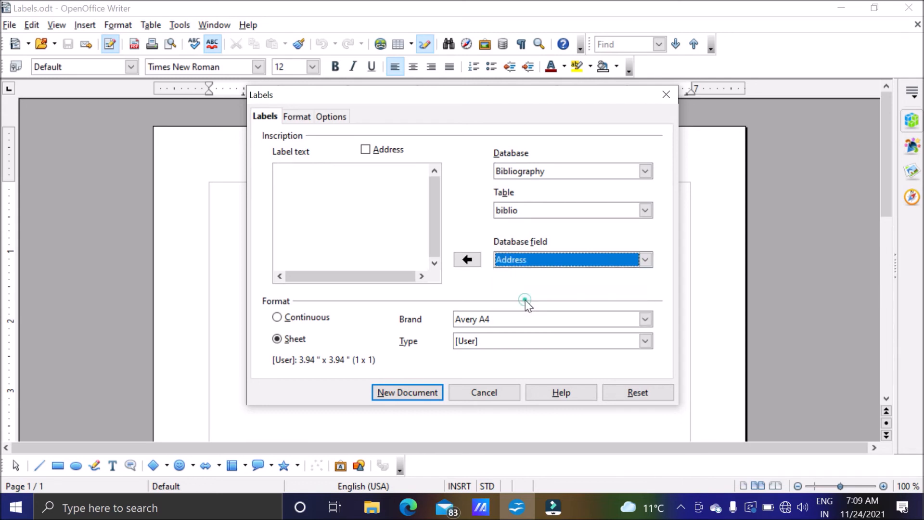
click(465, 259)
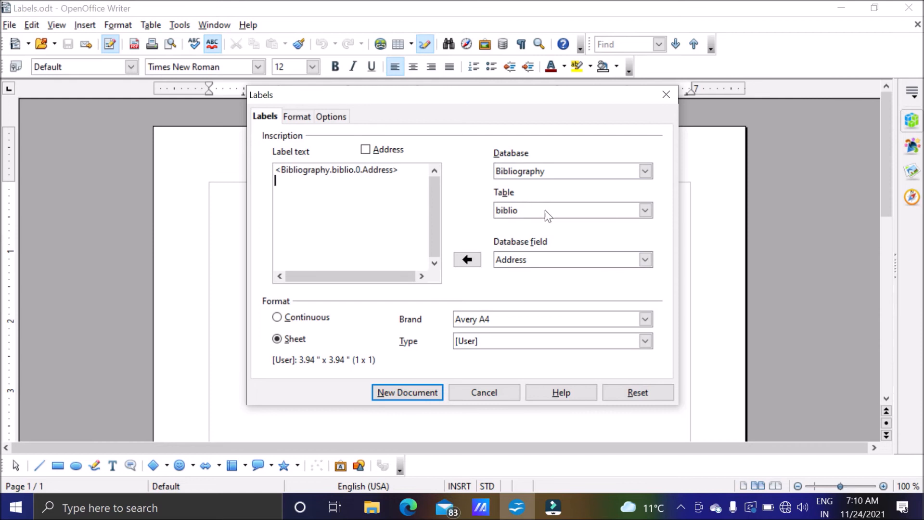
Add the Author database field to the label text on the line below Address.
click(645, 259)
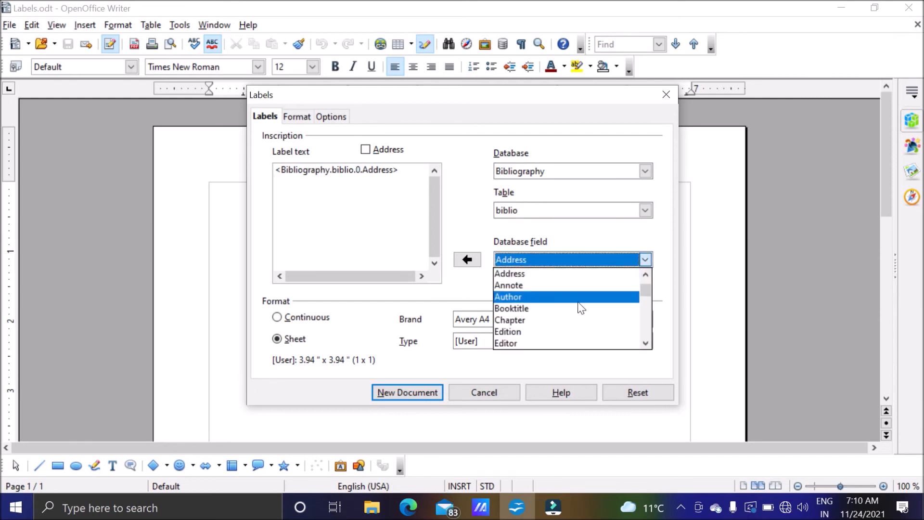
click(541, 298)
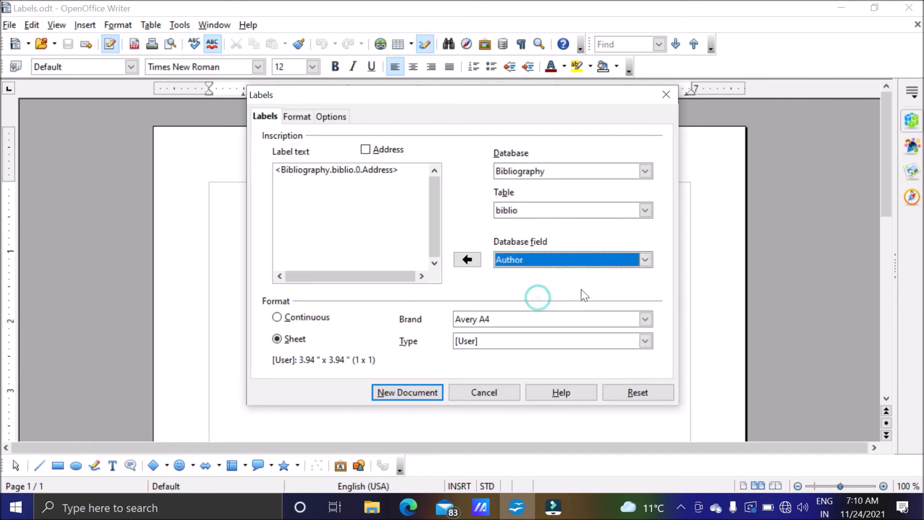
click(466, 260)
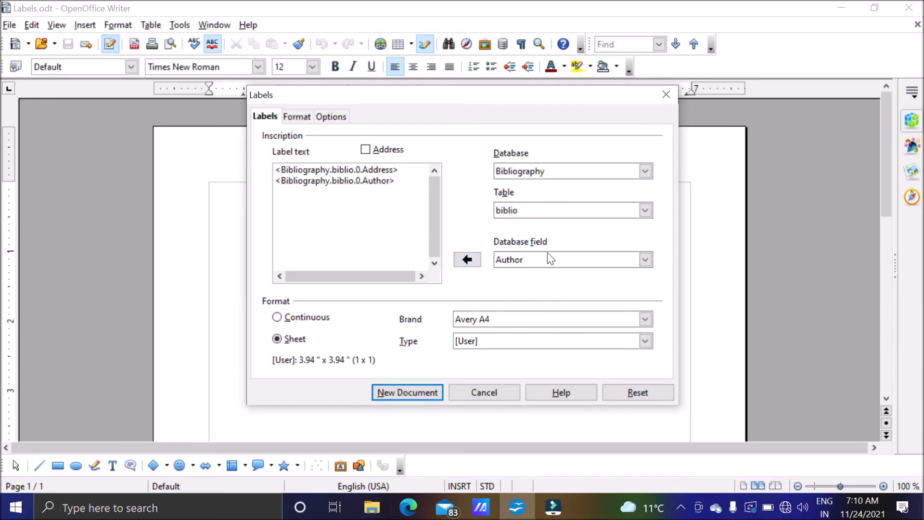
Add the School database field to the label text and put it on its own line below Author.
click(645, 259)
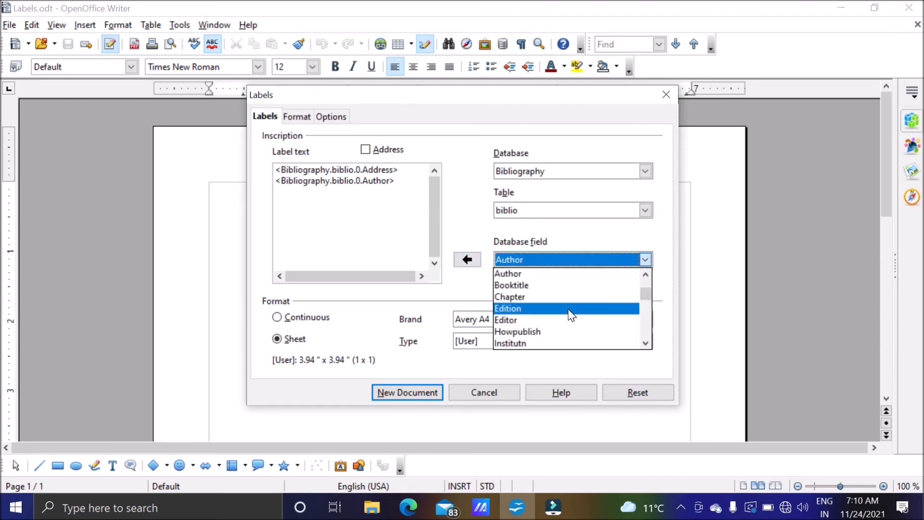
scroll(568, 311, down, 7)
scroll(568, 311, up, 2)
scroll(567, 312, up, 1)
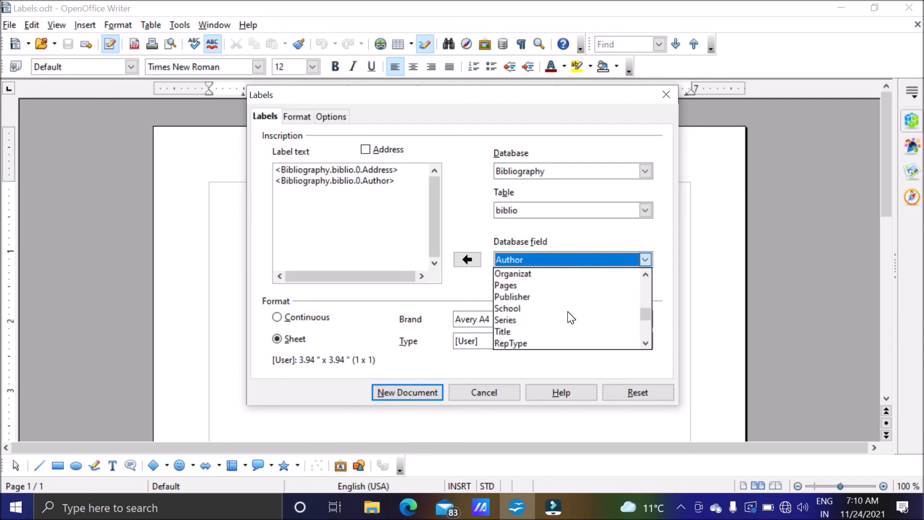
click(539, 310)
click(474, 264)
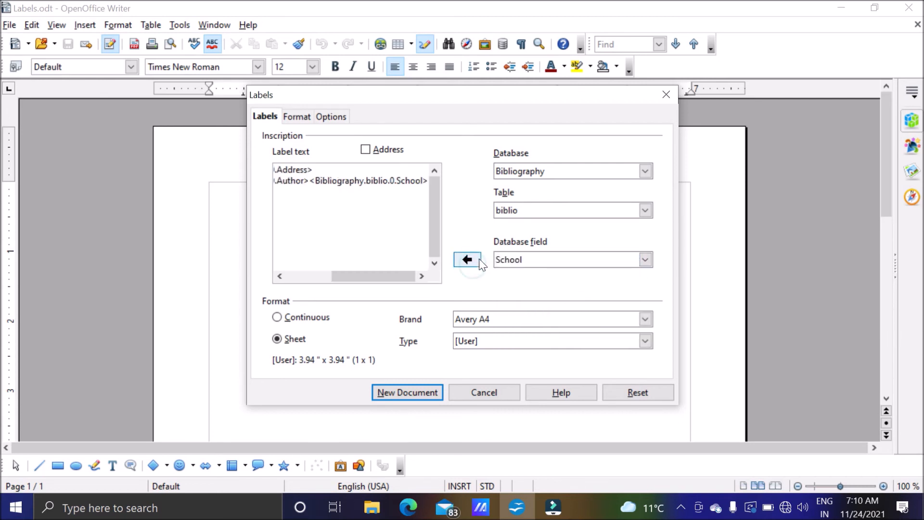
click(308, 181)
key(Return)
click(403, 193)
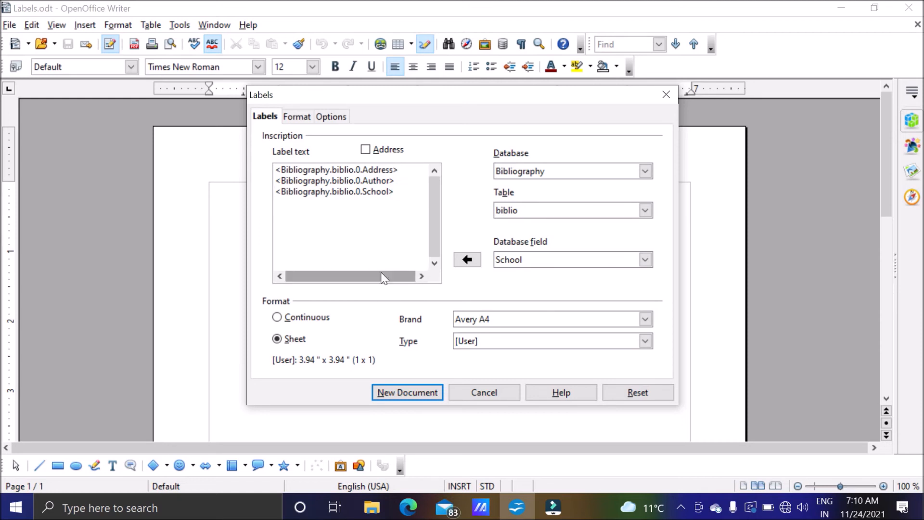
Set the label format's horizontal pitch to 2.44" and vertical pitch to 3.44".
click(301, 118)
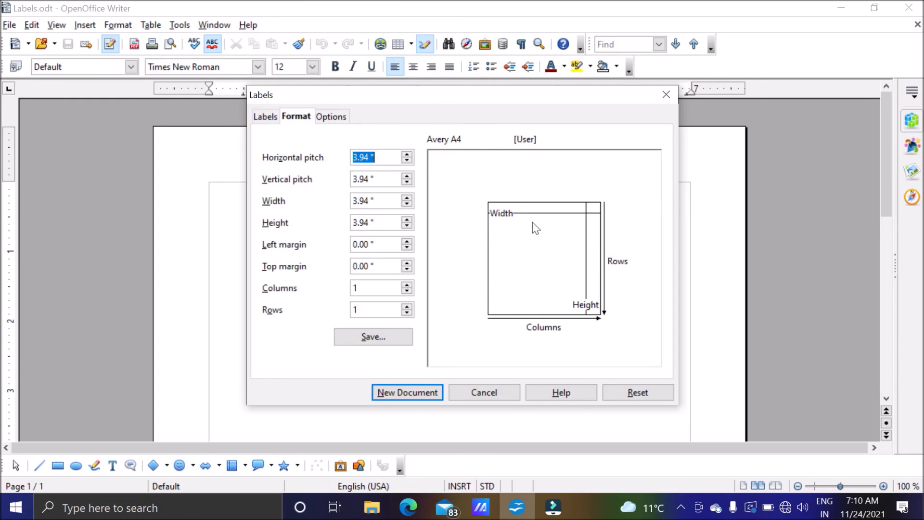
click(407, 161)
click(407, 161)
click(407, 161)
click(407, 162)
click(407, 161)
click(407, 161)
click(407, 161)
click(407, 161)
click(408, 182)
click(408, 183)
click(408, 182)
click(408, 182)
click(408, 182)
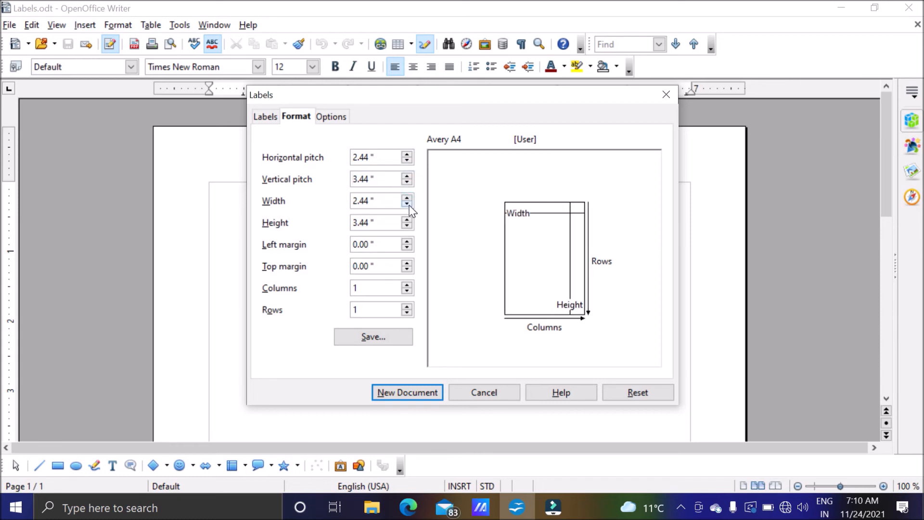
Try reducing the label width to 1.54".
click(408, 204)
click(408, 204)
click(408, 204)
click(408, 204)
click(408, 204)
click(408, 204)
click(408, 204)
click(408, 204)
click(408, 204)
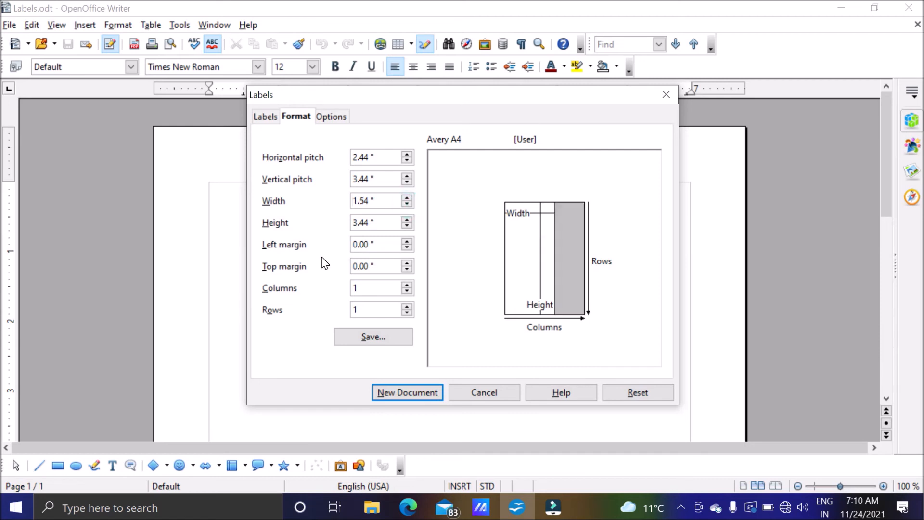
Restore the label width to 2.44".
click(407, 198)
click(407, 198)
click(407, 198)
click(407, 198)
click(407, 198)
click(407, 199)
click(407, 198)
click(407, 198)
click(407, 198)
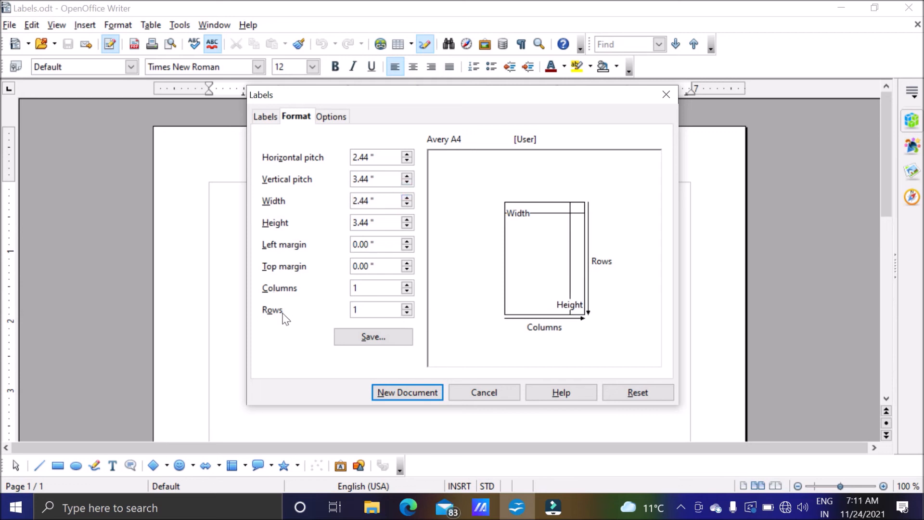
Set the label sheet layout to 2 columns and 4 rows.
click(407, 285)
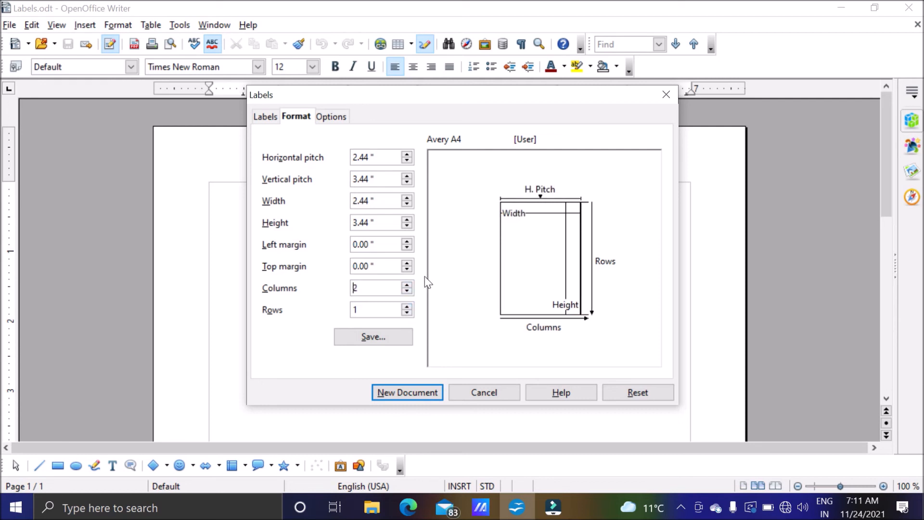
click(408, 307)
click(408, 306)
click(408, 306)
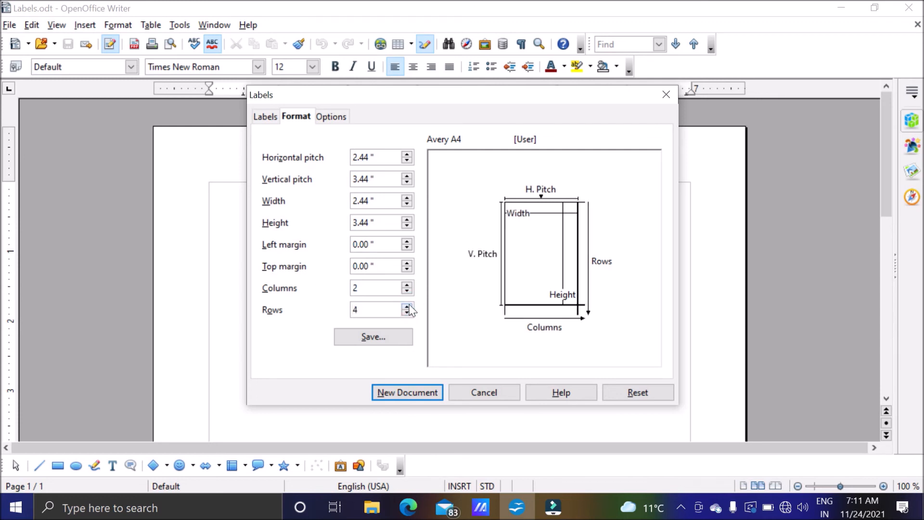
Review the label format's save settings, the distribution options and the available label brands, keeping Avery A4 selected.
click(396, 347)
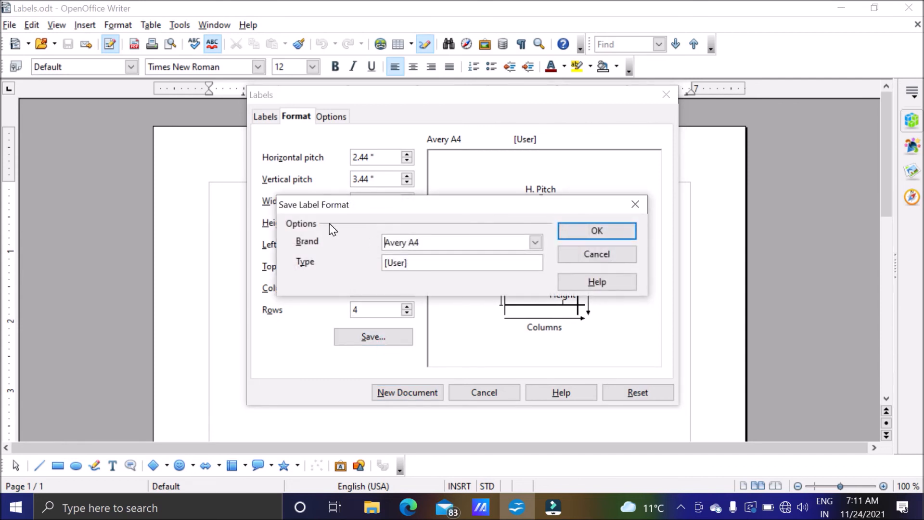
click(644, 207)
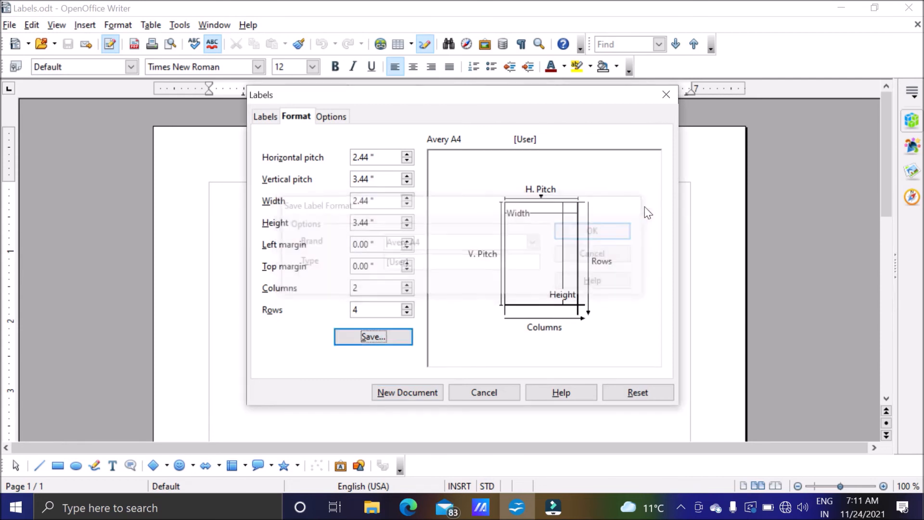
click(324, 116)
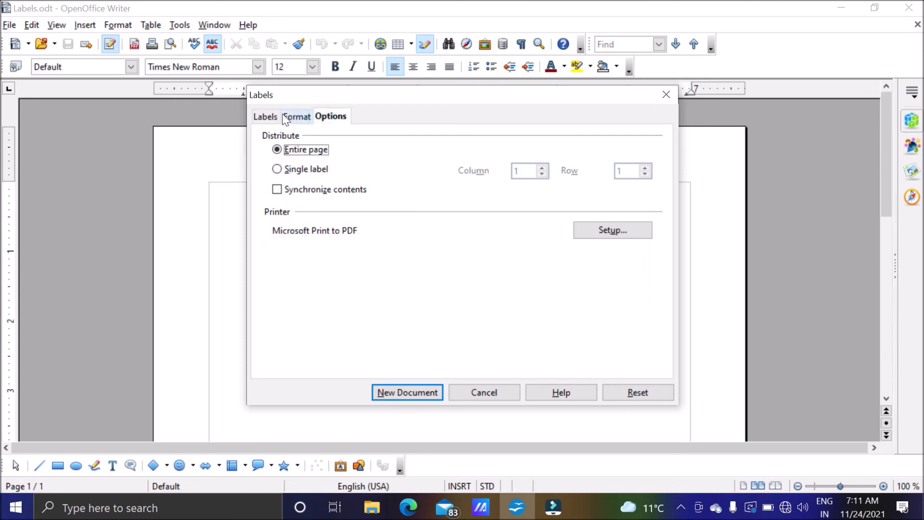
click(266, 116)
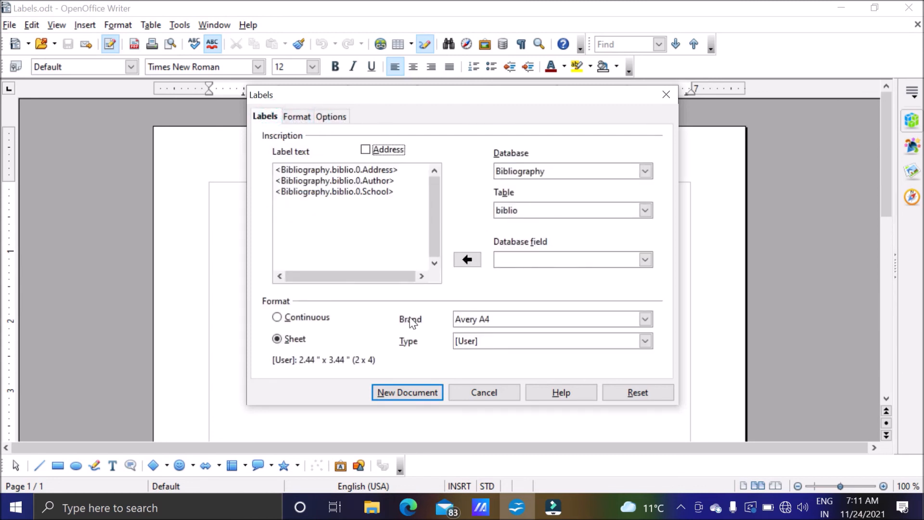
click(646, 321)
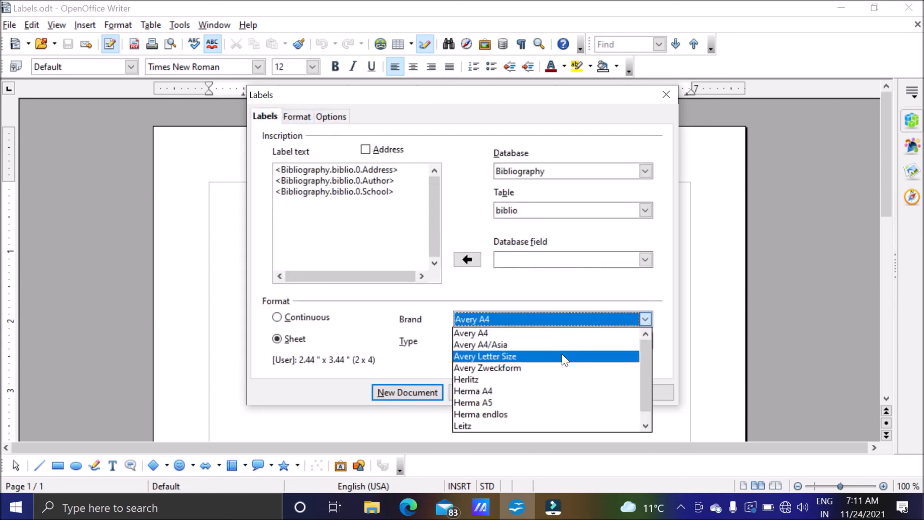
scroll(525, 385, down, 1)
scroll(527, 394, up, 1)
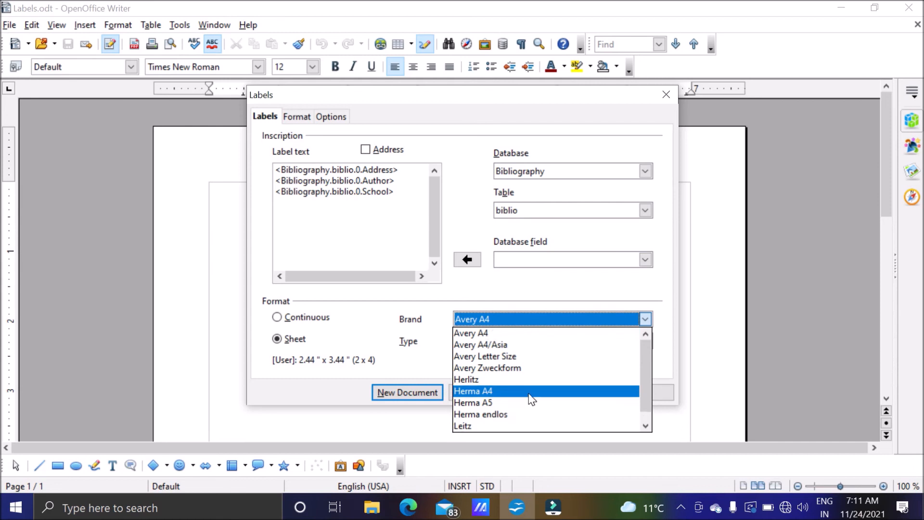
click(490, 334)
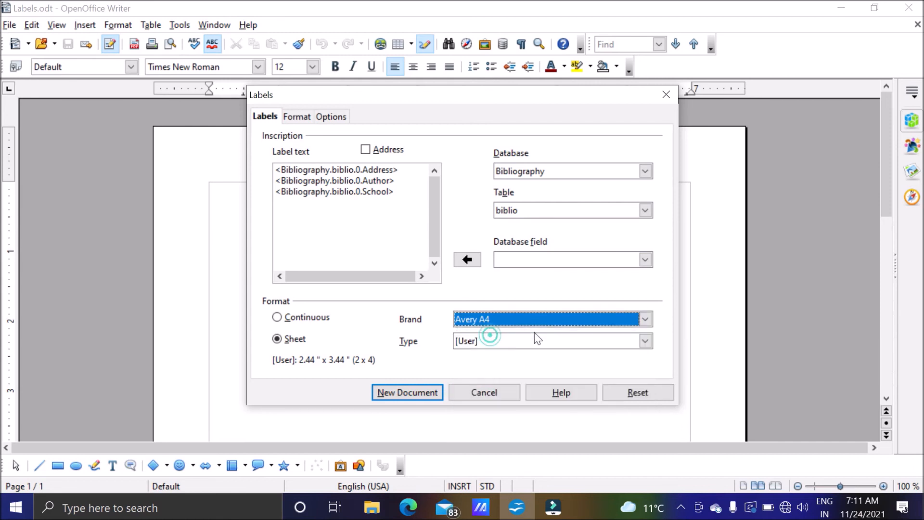
Save the label format under the brand Avery A4 and type [User].
click(308, 117)
click(392, 340)
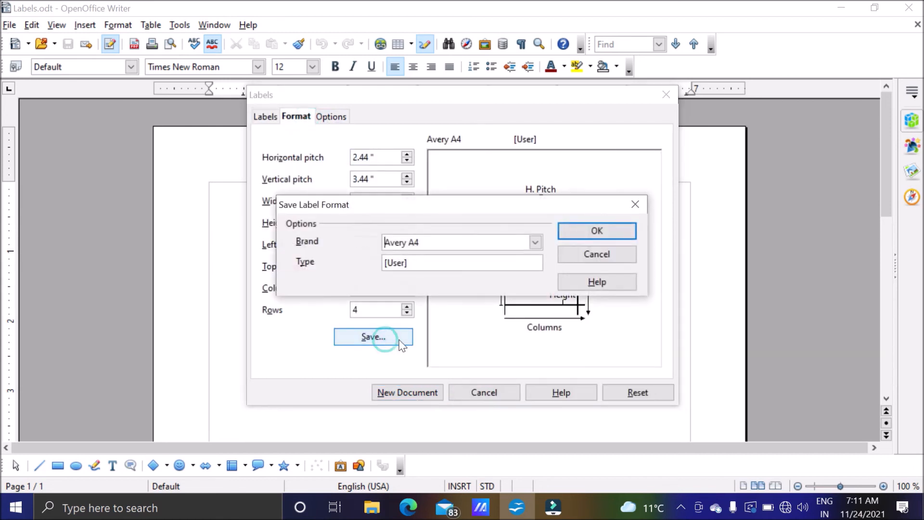
click(579, 234)
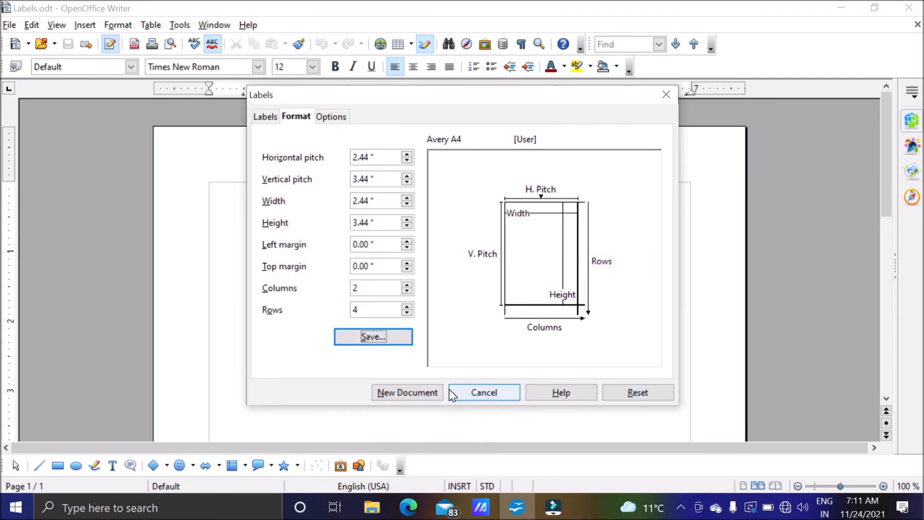
Try the Single label distribution and switch back to Entire page.
click(336, 117)
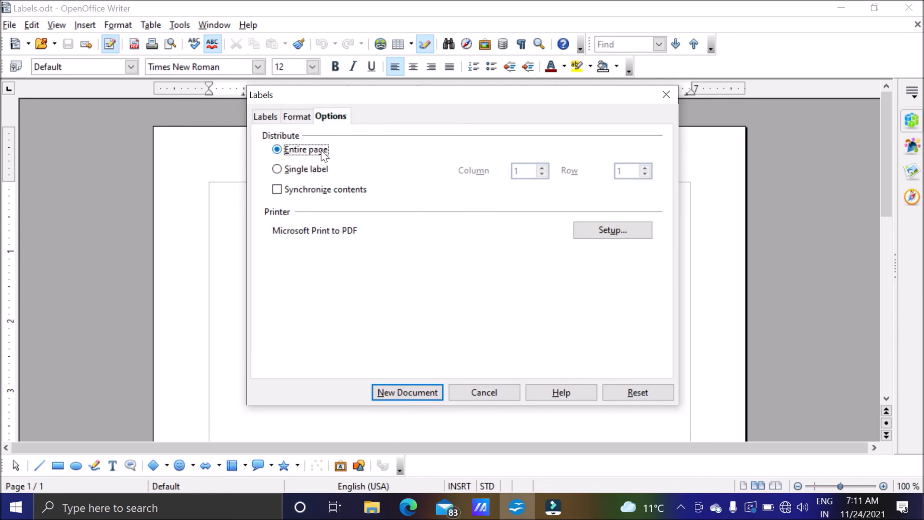
click(280, 171)
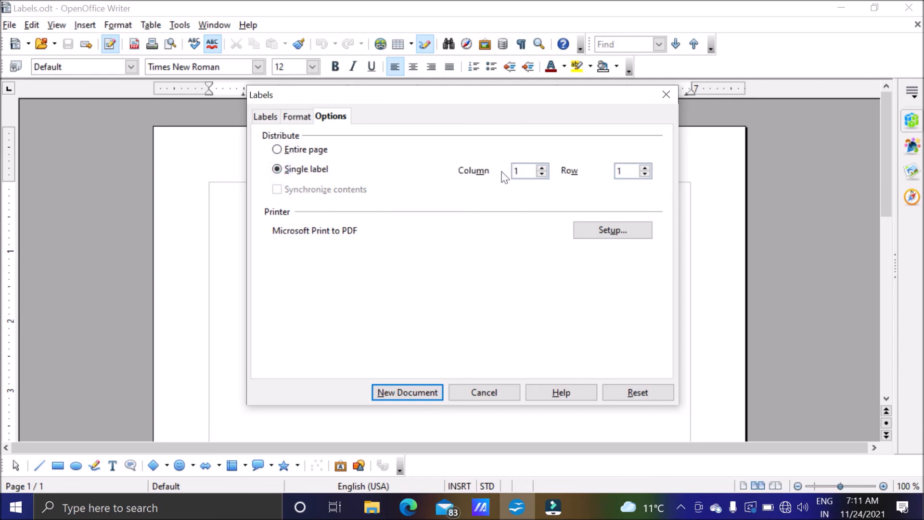
click(282, 151)
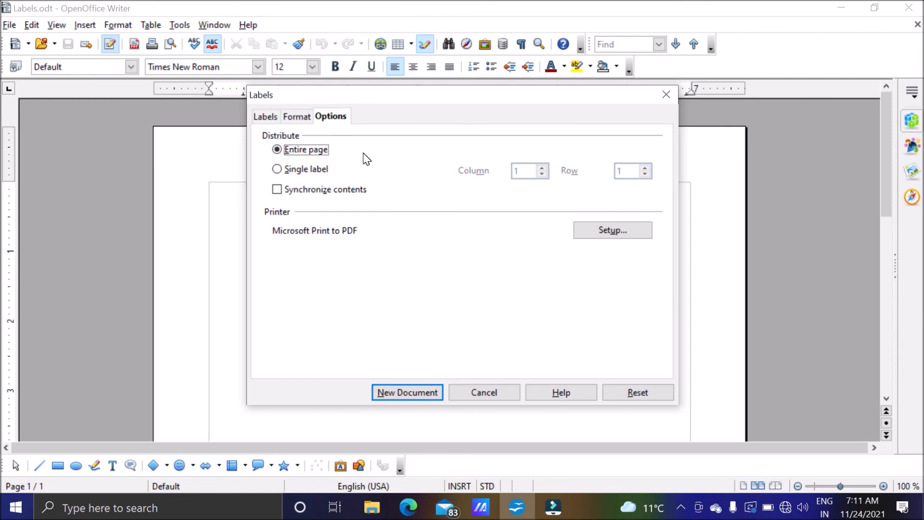
click(434, 242)
Recheck the label format and text, generate the new labels document, and look through its label sheet.
click(297, 116)
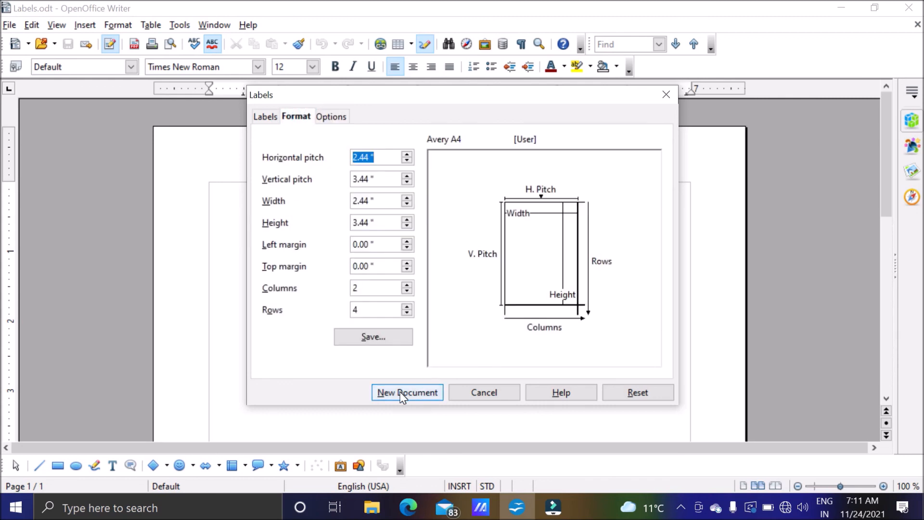
click(268, 120)
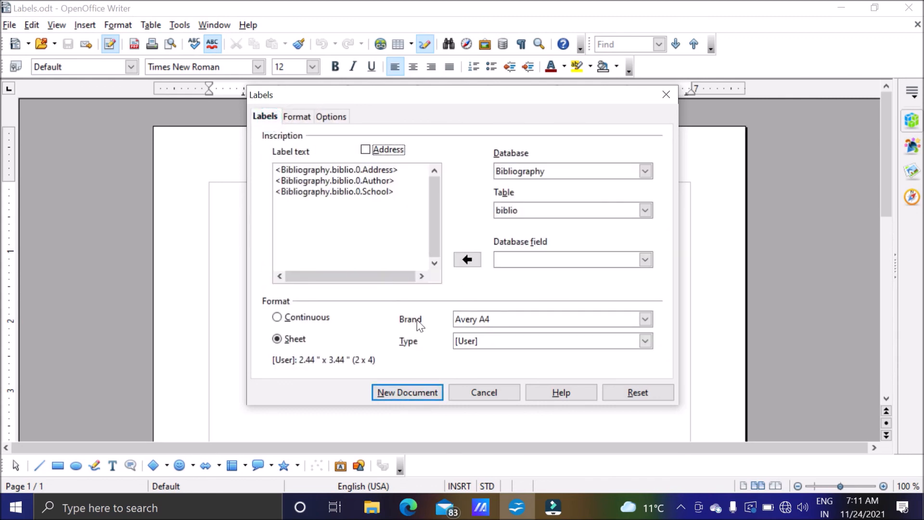
click(403, 392)
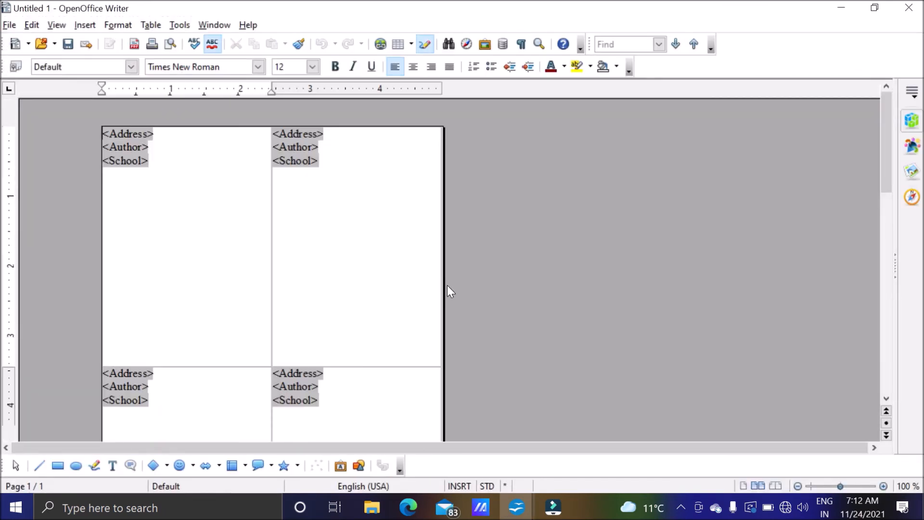
scroll(446, 285, down, 15)
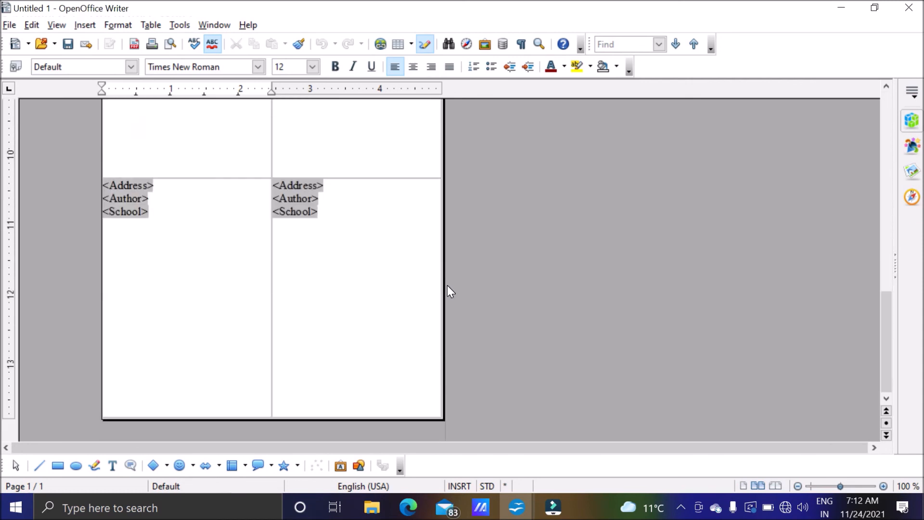
scroll(447, 285, up, 15)
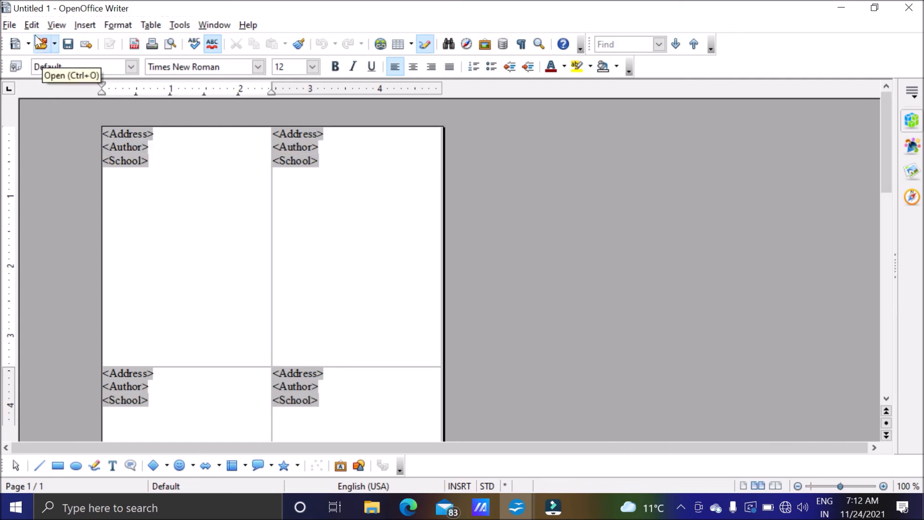
Start printing the labels as a form letter and look through the records of the biblio table.
click(11, 28)
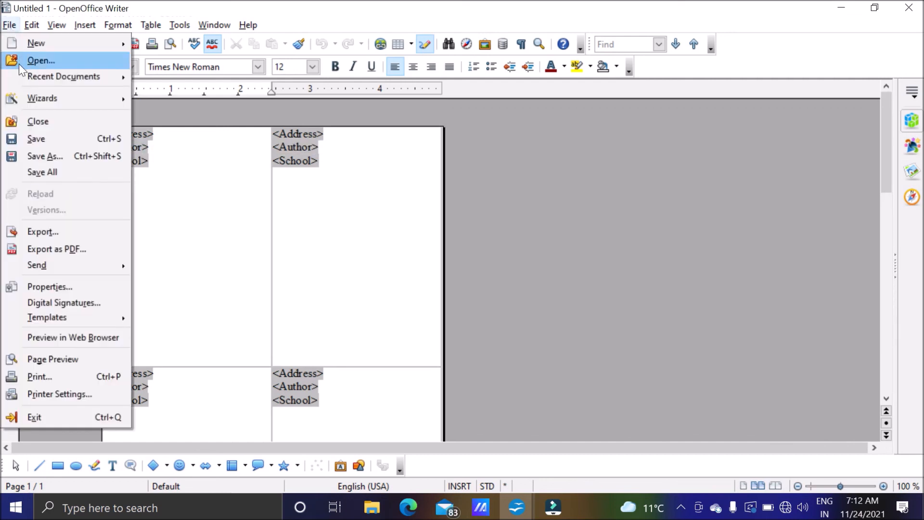
click(48, 379)
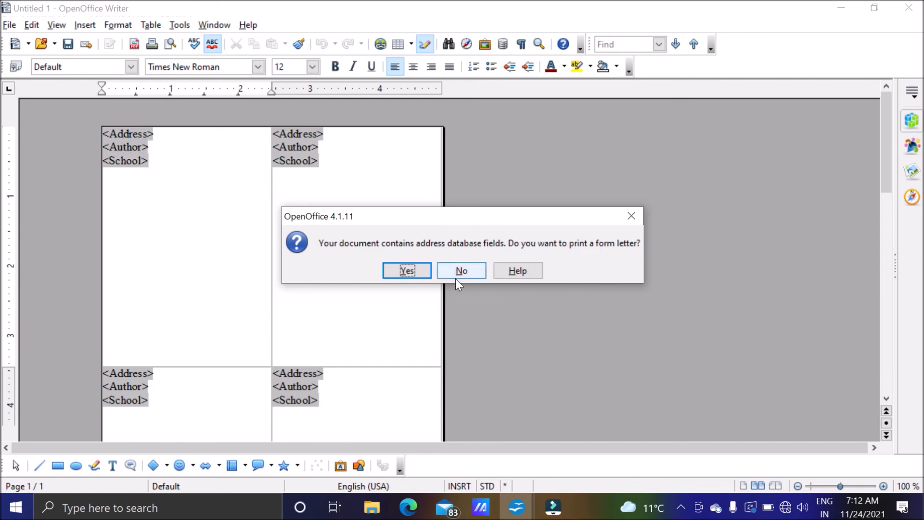
click(420, 271)
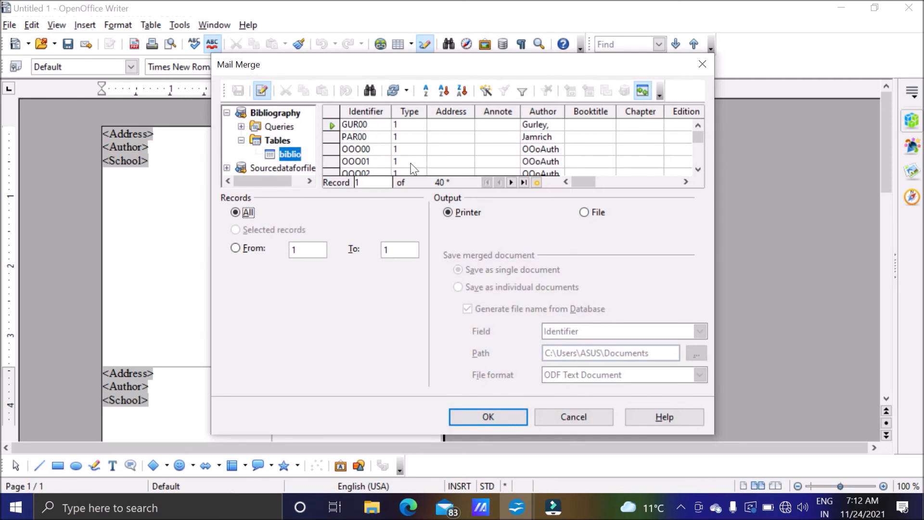
scroll(494, 146, down, 8)
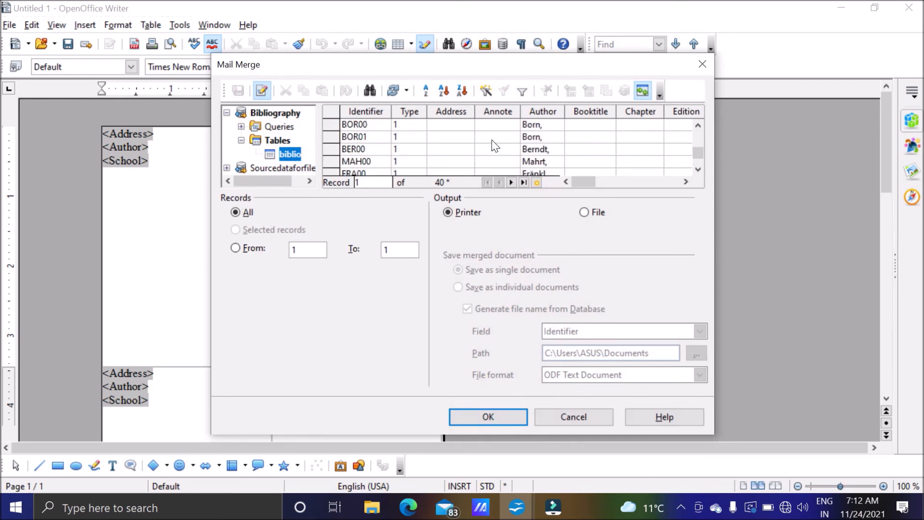
scroll(494, 146, down, 1)
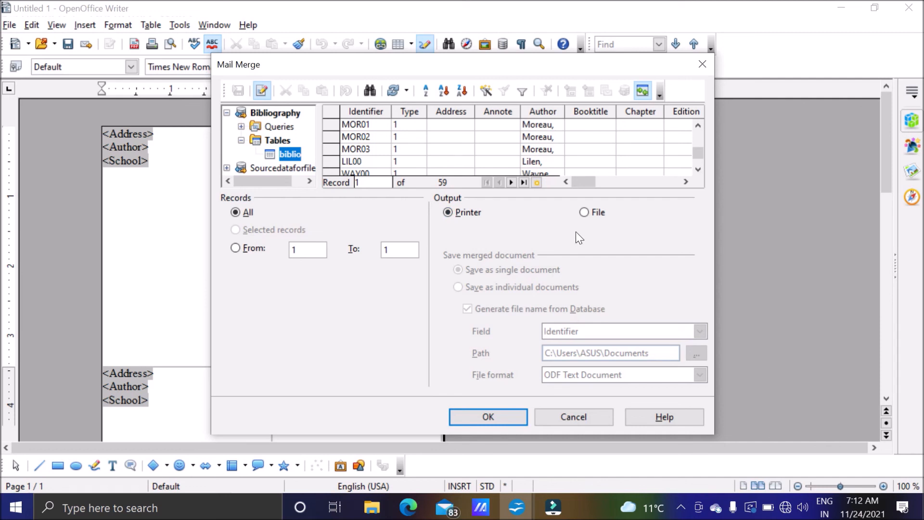
Output the merge of all records to file as a single document, saved on the Desktop as FilesforPrint in ODF Text Document format.
click(583, 214)
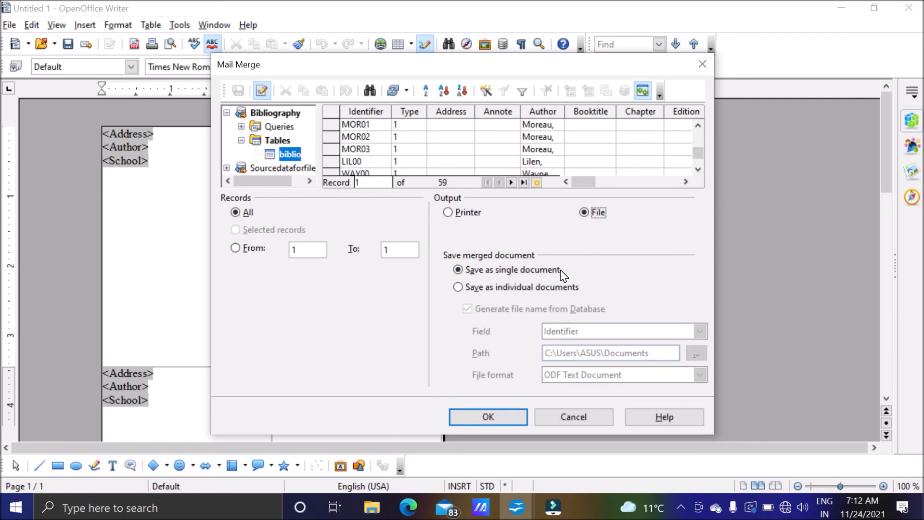
click(497, 420)
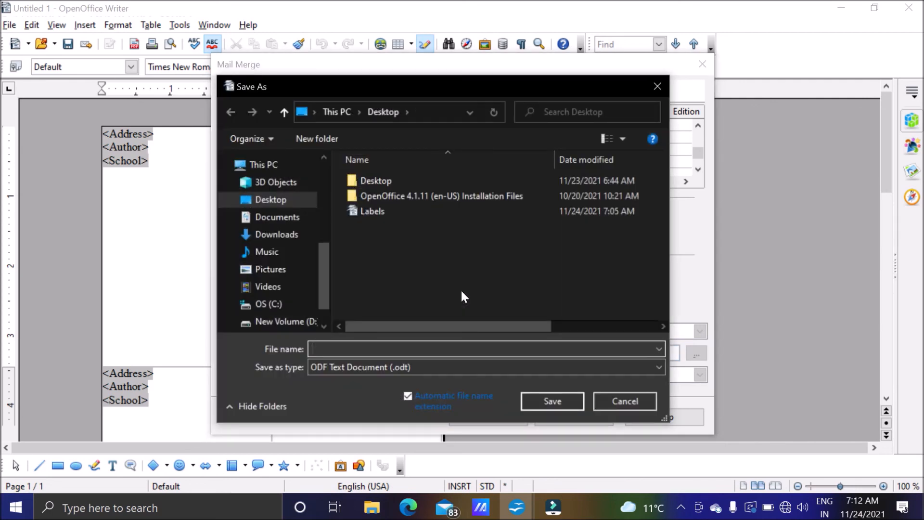
text(FilesforPrint)
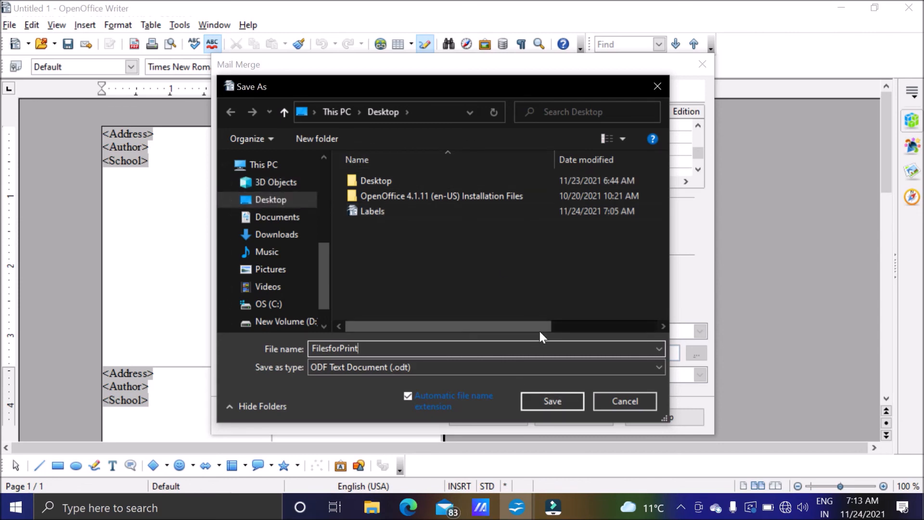
click(542, 402)
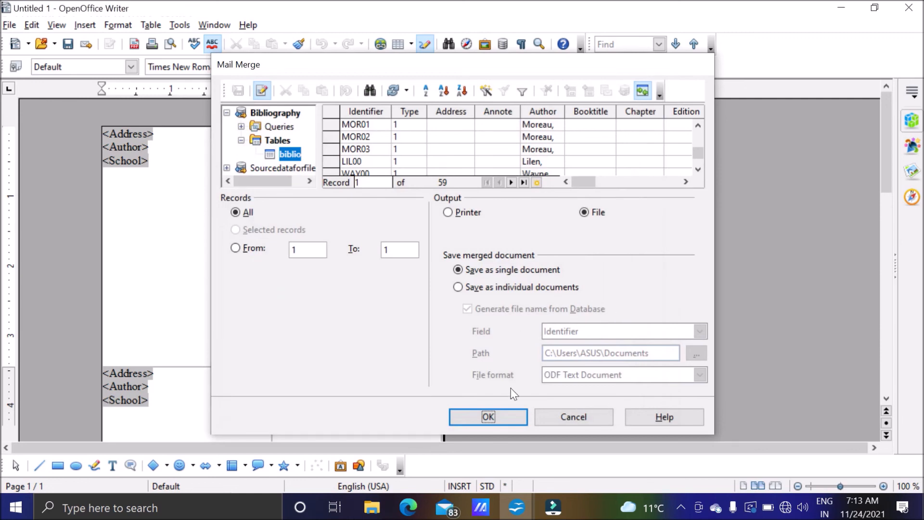
click(506, 415)
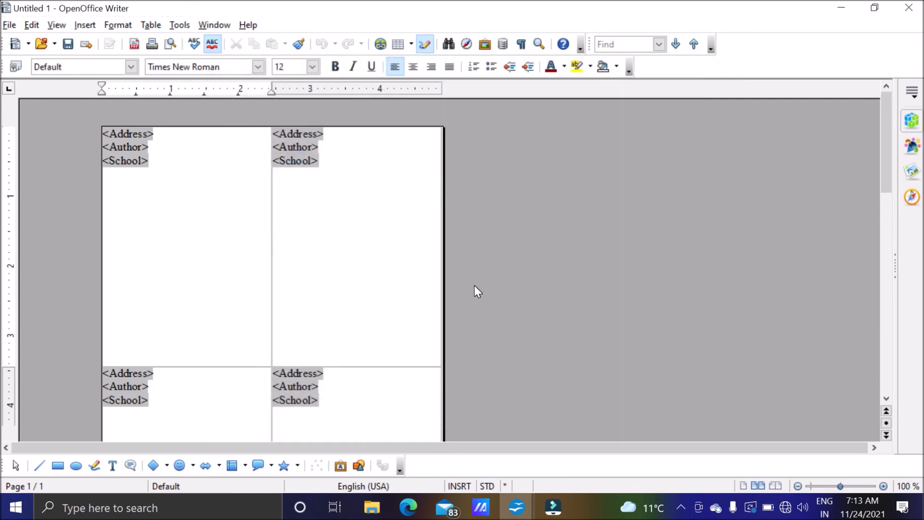
Go to the desktop, place the FilesforPrint file directly below the Labels file and open it.
click(908, 9)
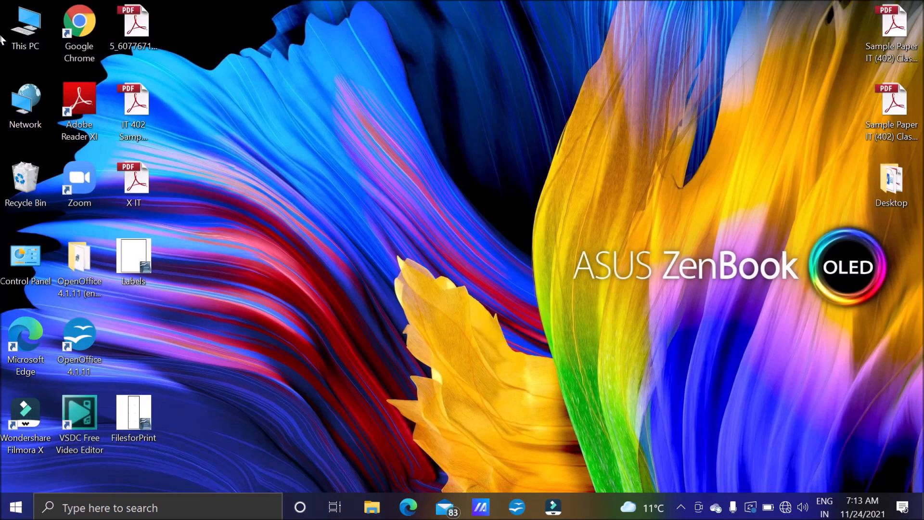
click(908, 8)
drag(145, 416, 152, 329)
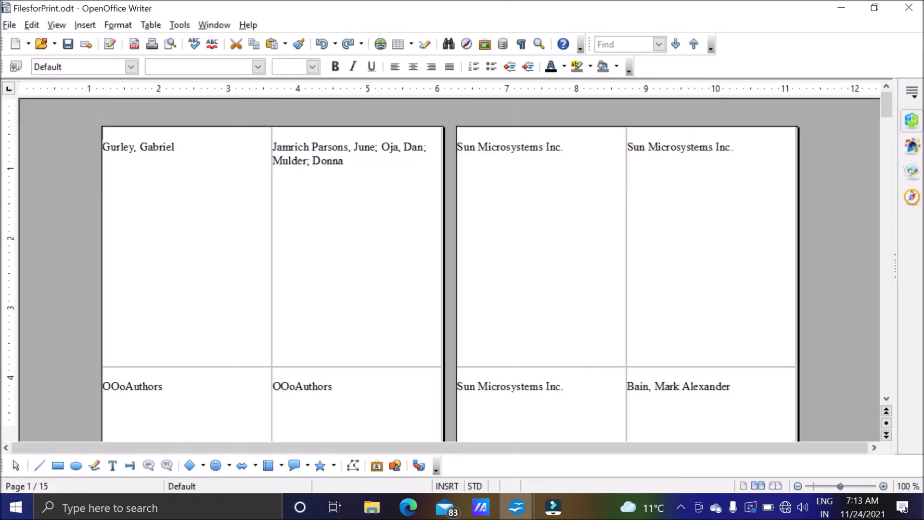
Look through the merged label pages of FilesforPrint and return to the first page.
scroll(450, 269, down, 10)
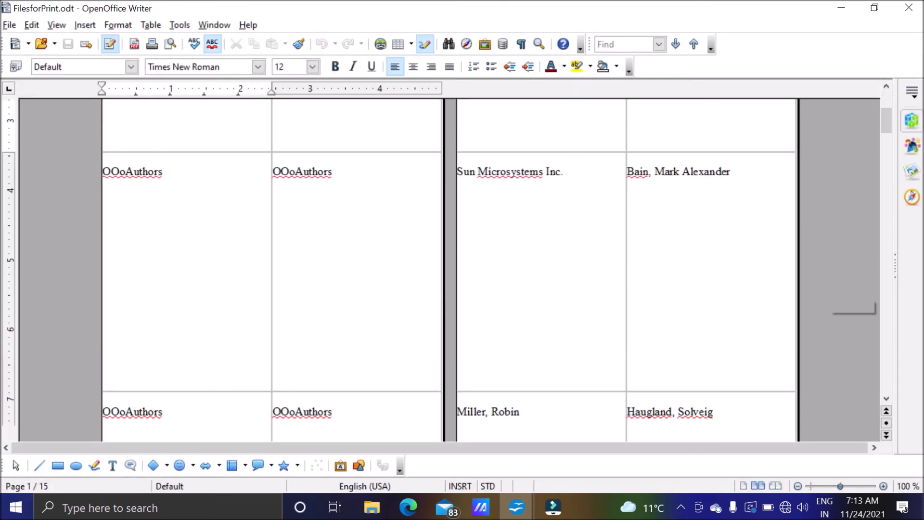
scroll(461, 305, down, 18)
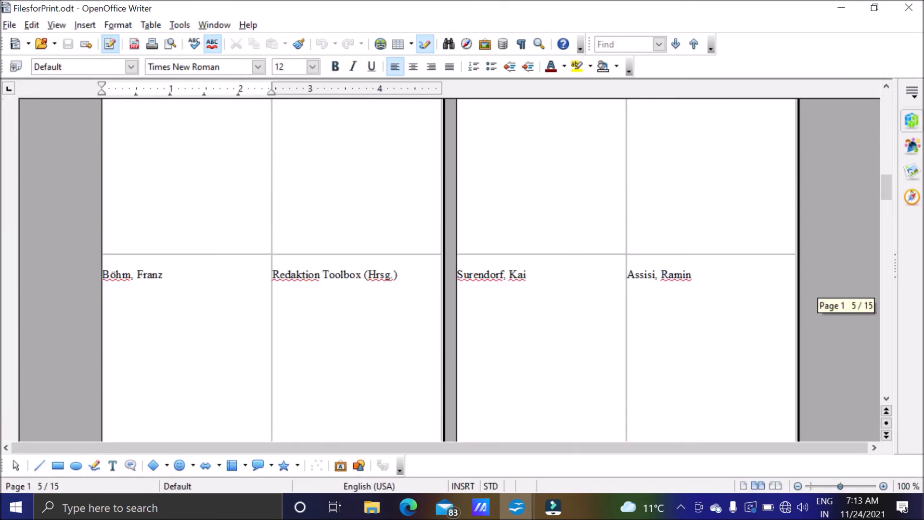
scroll(449, 269, up, 10)
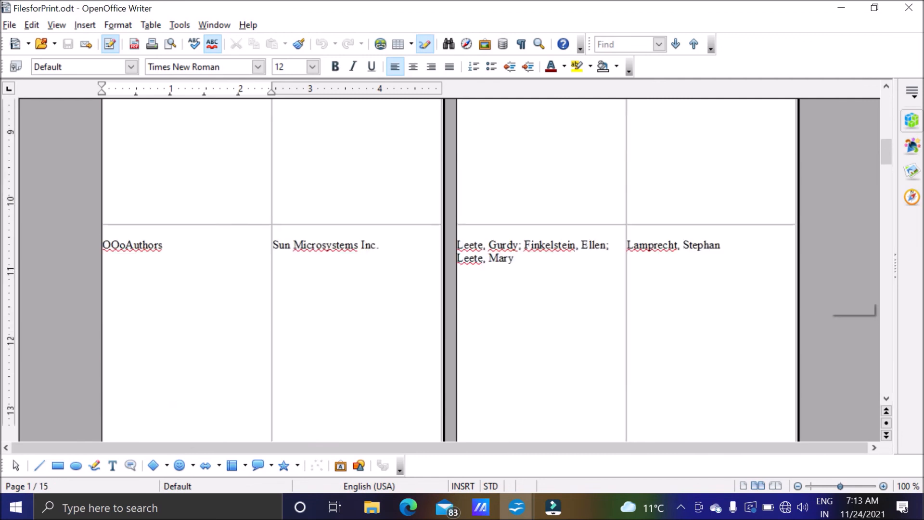
scroll(450, 269, up, 8)
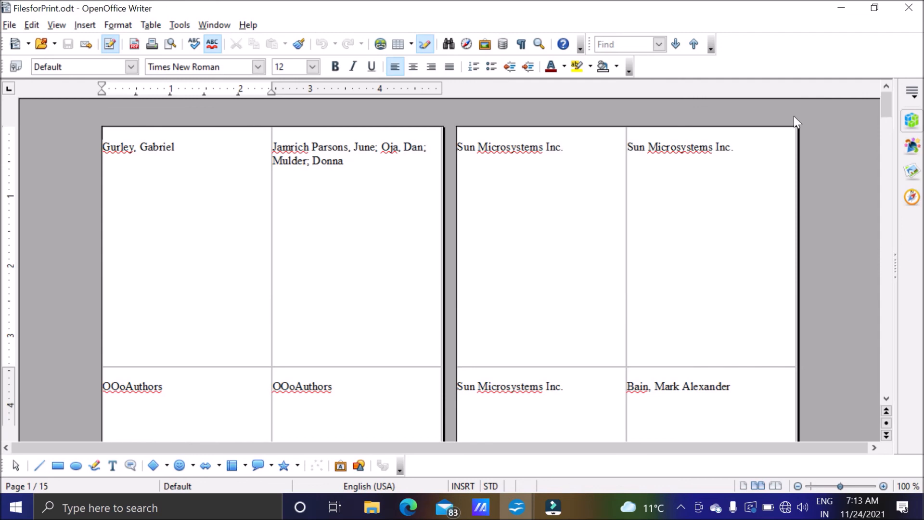
Close FilesforPrint and the untitled label document, cancelling its save and discarding the changes.
click(908, 8)
click(908, 7)
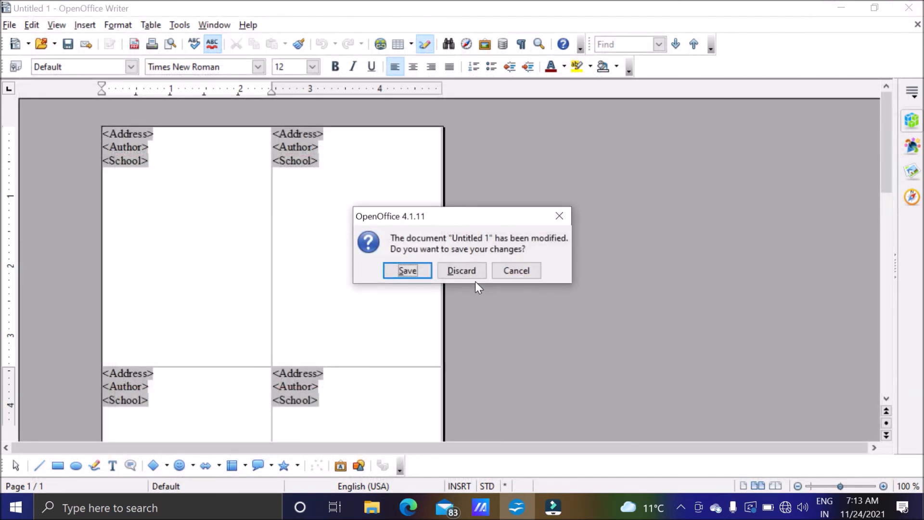
click(421, 267)
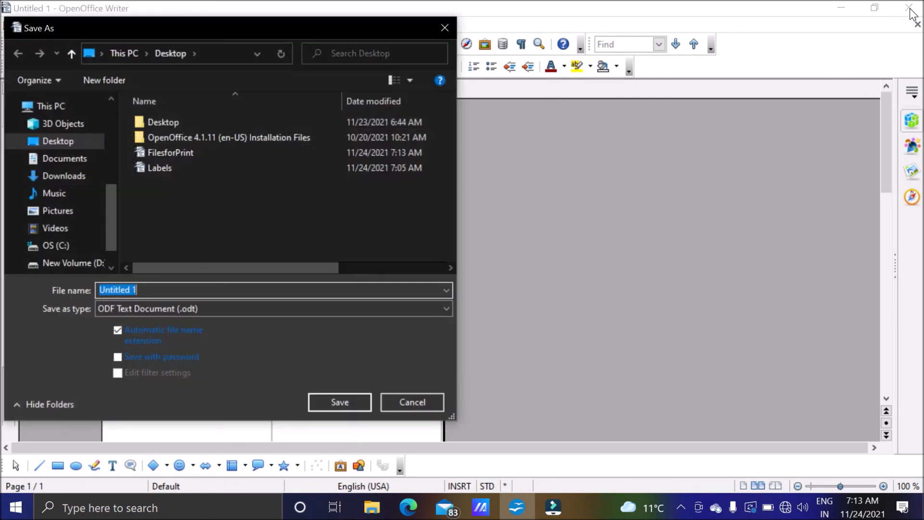
click(441, 31)
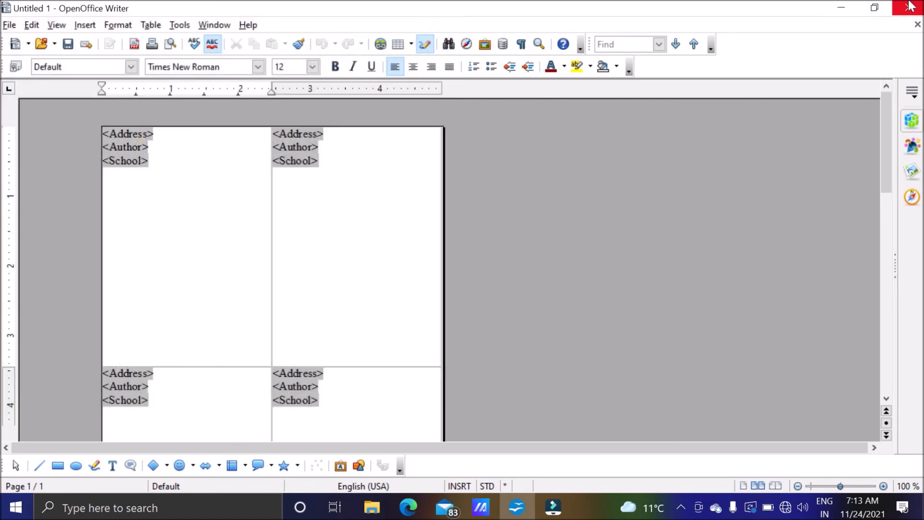
click(478, 270)
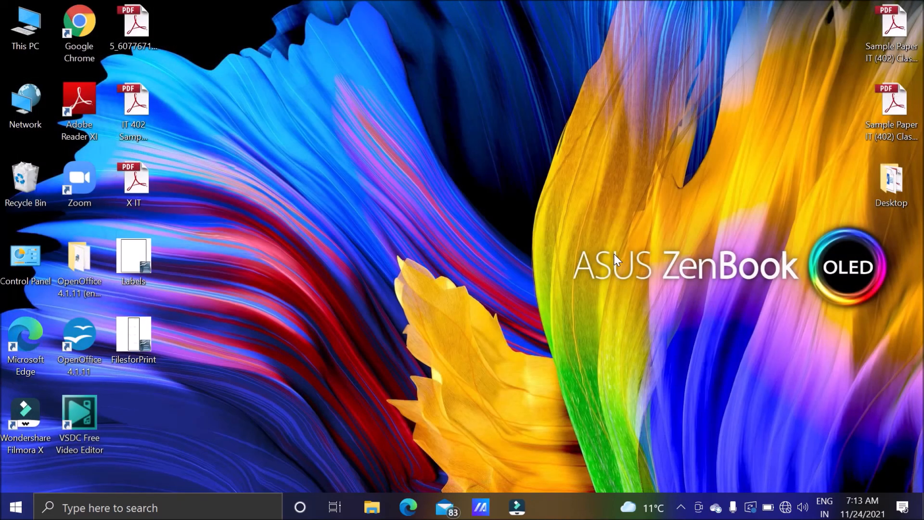